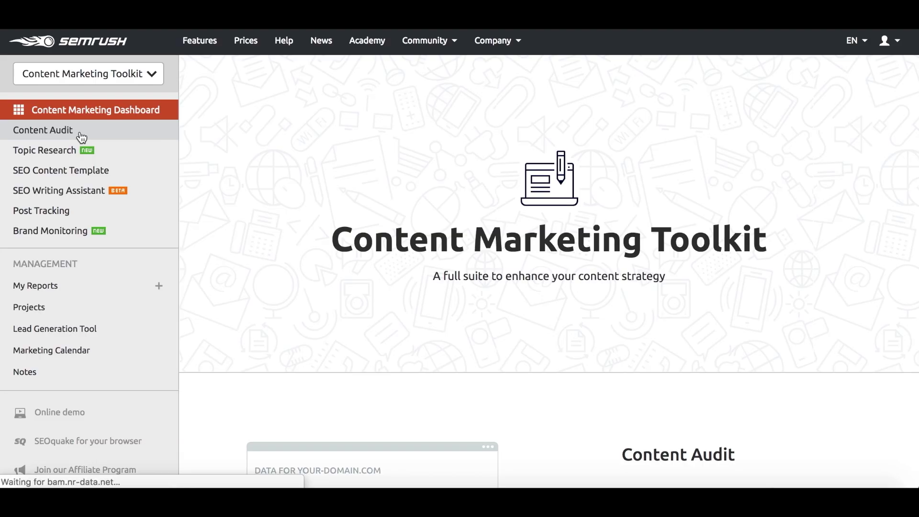
Open the seoquake.com content audit and view its audited pages in table layout.
{"action": "left_click", "coordinate": [81, 137]}
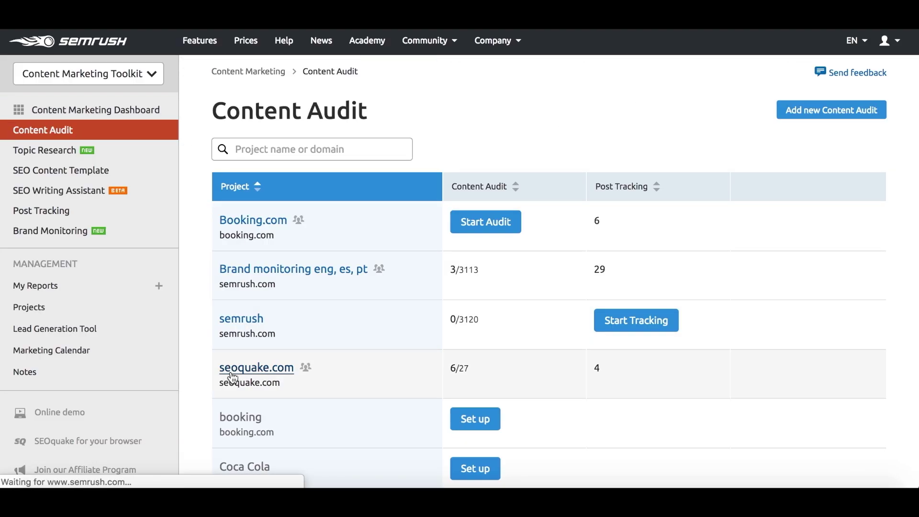
{"action": "left_click", "coordinate": [231, 375]}
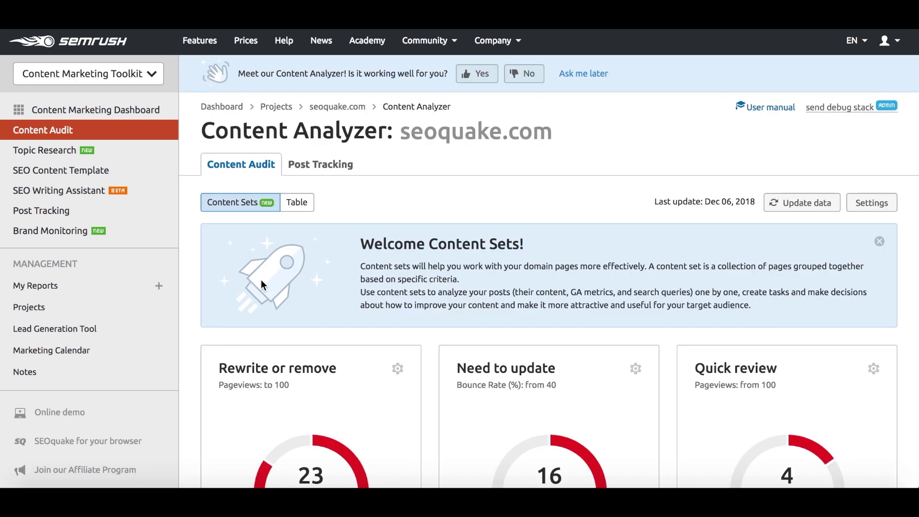
{"action": "scroll", "coordinate": [230, 281], "scroll_direction": "down", "scroll_amount": 2}
{"action": "scroll", "coordinate": [231, 282], "scroll_direction": "down", "scroll_amount": 2}
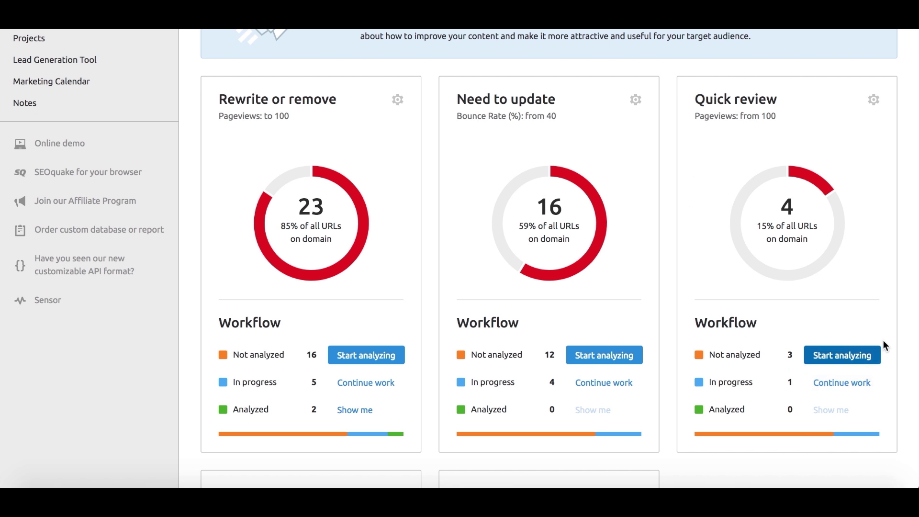
{"action": "scroll", "coordinate": [761, 121], "scroll_direction": "down", "scroll_amount": 2}
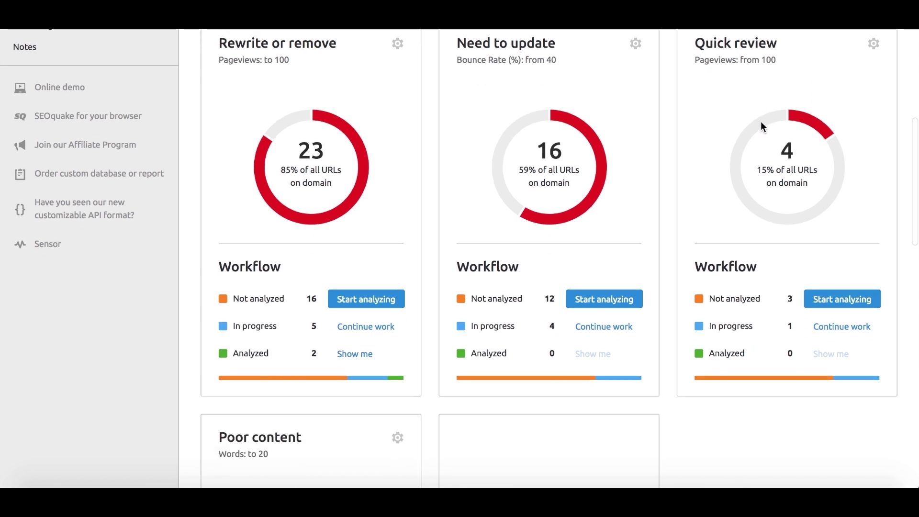
{"action": "scroll", "coordinate": [761, 128], "scroll_direction": "down", "scroll_amount": 3}
{"action": "scroll", "coordinate": [762, 127], "scroll_direction": "down", "scroll_amount": 1}
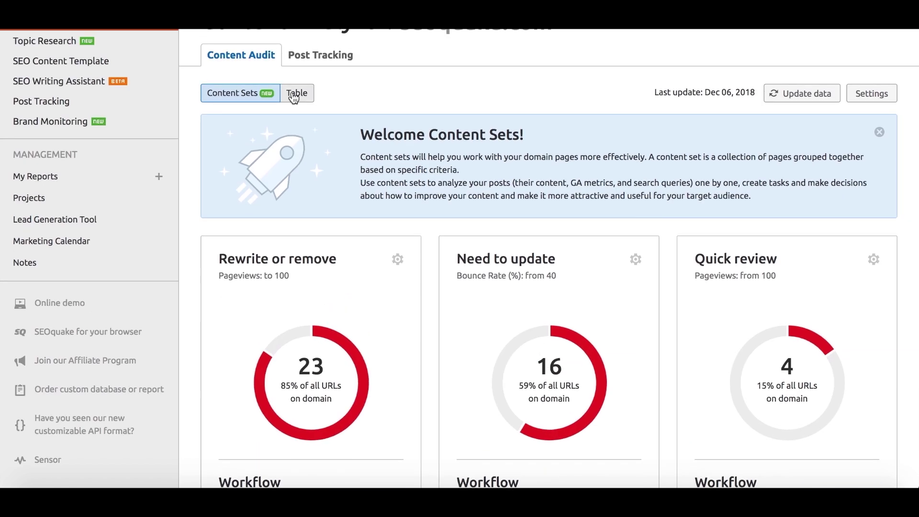
{"action": "left_click", "coordinate": [293, 96]}
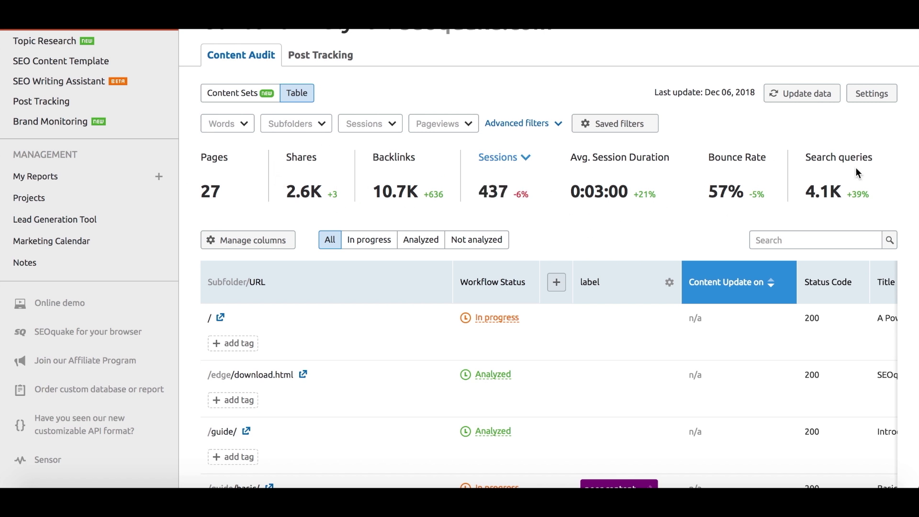
{"action": "scroll", "coordinate": [669, 223], "scroll_direction": "down", "scroll_amount": 3}
{"action": "scroll", "coordinate": [669, 224], "scroll_direction": "down", "scroll_amount": 2}
{"action": "scroll", "coordinate": [547, 172], "scroll_direction": "up", "scroll_amount": 1}
{"action": "scroll", "coordinate": [546, 169], "scroll_direction": "right", "scroll_amount": 3}
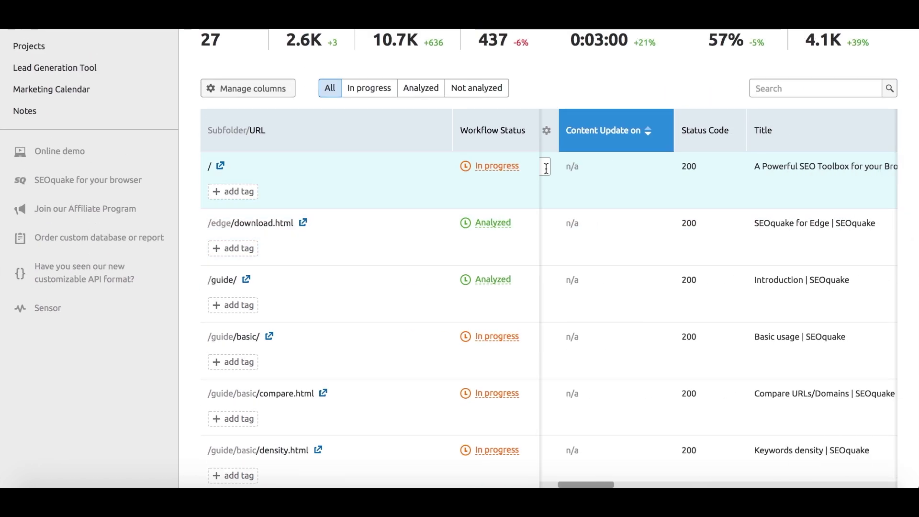
{"action": "scroll", "coordinate": [718, 165], "scroll_direction": "right", "scroll_amount": 3}
{"action": "scroll", "coordinate": [721, 167], "scroll_direction": "right", "scroll_amount": 3}
{"action": "scroll", "coordinate": [721, 167], "scroll_direction": "right", "scroll_amount": 3}
{"action": "scroll", "coordinate": [721, 166], "scroll_direction": "right", "scroll_amount": 2}
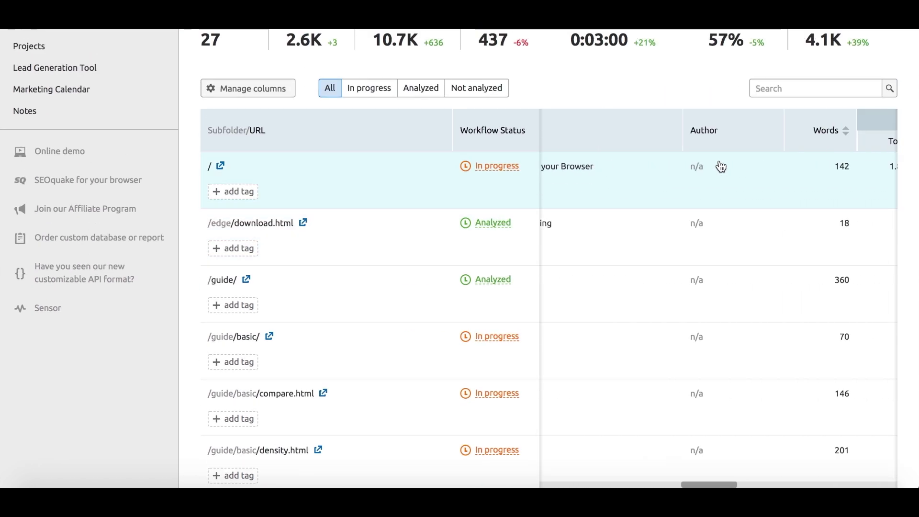
{"action": "scroll", "coordinate": [721, 167], "scroll_direction": "right", "scroll_amount": 2}
{"action": "scroll", "coordinate": [721, 168], "scroll_direction": "right", "scroll_amount": 2}
{"action": "scroll", "coordinate": [722, 166], "scroll_direction": "right", "scroll_amount": 2}
{"action": "scroll", "coordinate": [721, 167], "scroll_direction": "right", "scroll_amount": 2}
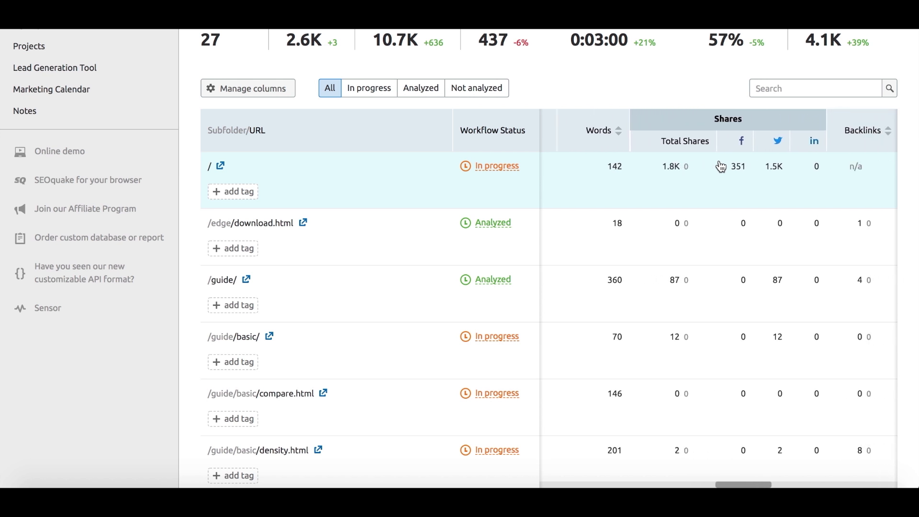
{"action": "scroll", "coordinate": [721, 167], "scroll_direction": "right", "scroll_amount": 2}
{"action": "scroll", "coordinate": [722, 165], "scroll_direction": "right", "scroll_amount": 1}
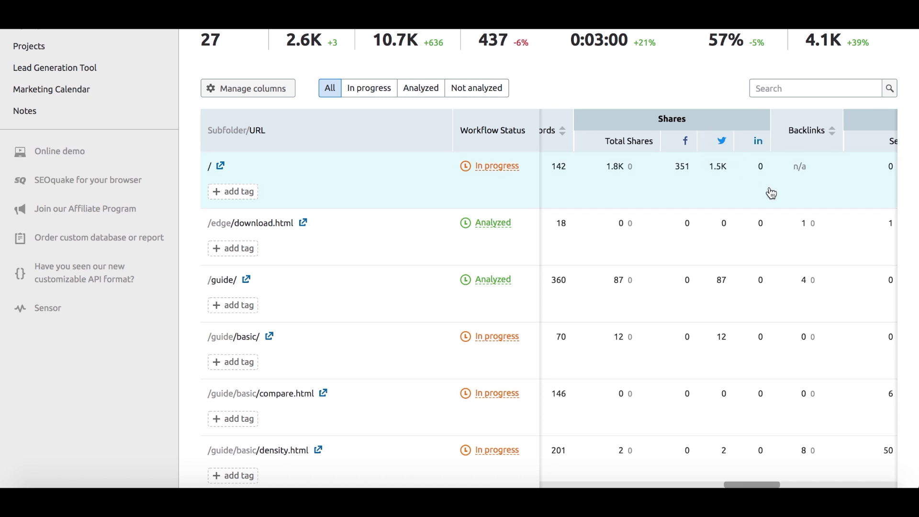
{"action": "scroll", "coordinate": [771, 192], "scroll_direction": "right", "scroll_amount": 1}
{"action": "scroll", "coordinate": [770, 193], "scroll_direction": "right", "scroll_amount": 2}
{"action": "scroll", "coordinate": [770, 193], "scroll_direction": "right", "scroll_amount": 1}
{"action": "scroll", "coordinate": [770, 193], "scroll_direction": "right", "scroll_amount": 1}
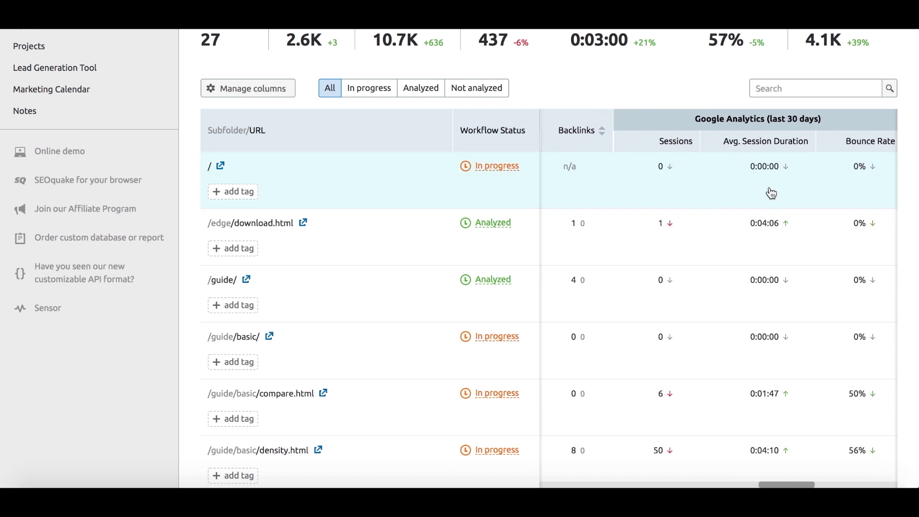
{"action": "scroll", "coordinate": [770, 192], "scroll_direction": "right", "scroll_amount": 1}
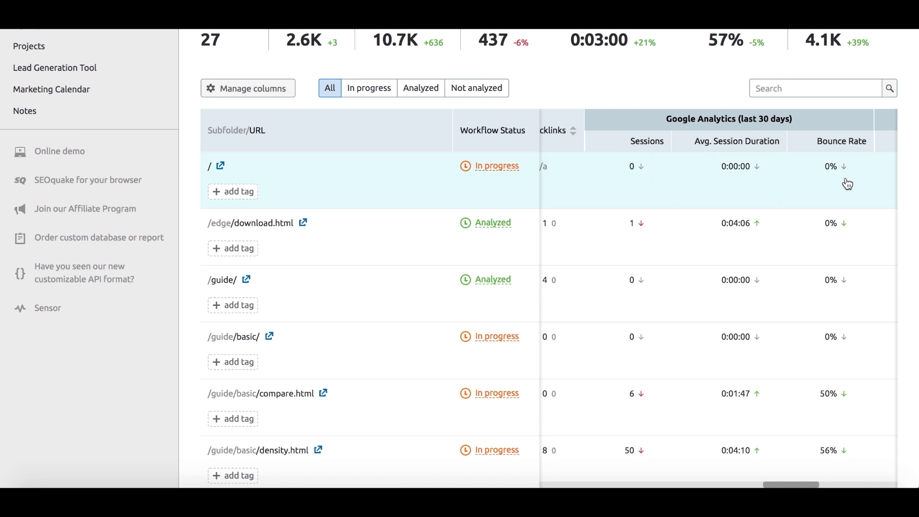
{"action": "scroll", "coordinate": [848, 183], "scroll_direction": "right", "scroll_amount": 3}
{"action": "scroll", "coordinate": [847, 184], "scroll_direction": "right", "scroll_amount": 3}
{"action": "scroll", "coordinate": [847, 185], "scroll_direction": "right", "scroll_amount": 2}
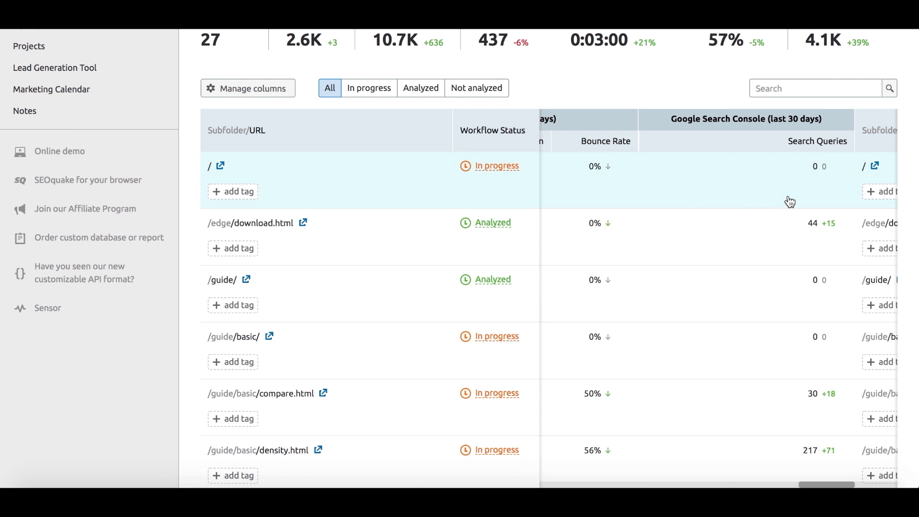
{"action": "scroll", "coordinate": [790, 202], "scroll_direction": "up", "scroll_amount": 1}
{"action": "scroll", "coordinate": [790, 201], "scroll_direction": "up", "scroll_amount": 2}
{"action": "scroll", "coordinate": [790, 202], "scroll_direction": "up", "scroll_amount": 2}
{"action": "scroll", "coordinate": [790, 201], "scroll_direction": "up", "scroll_amount": 1}
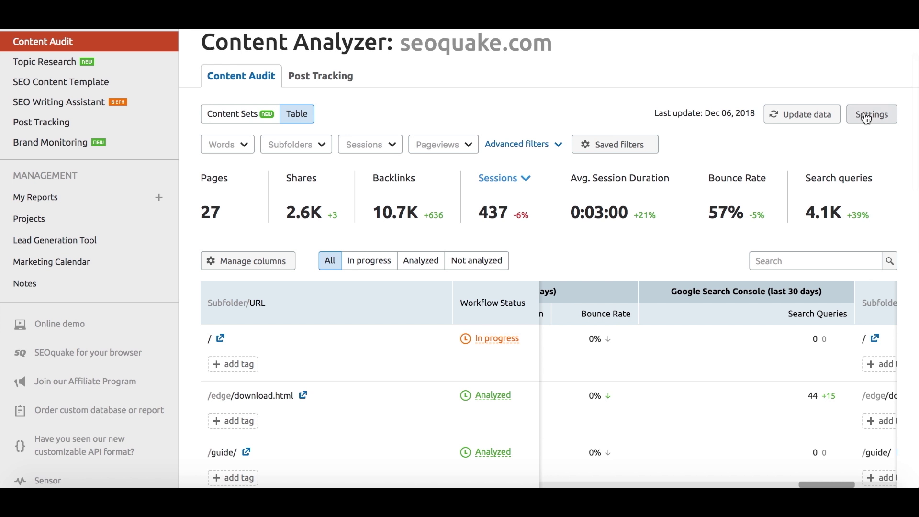
{"action": "left_click", "coordinate": [866, 118]}
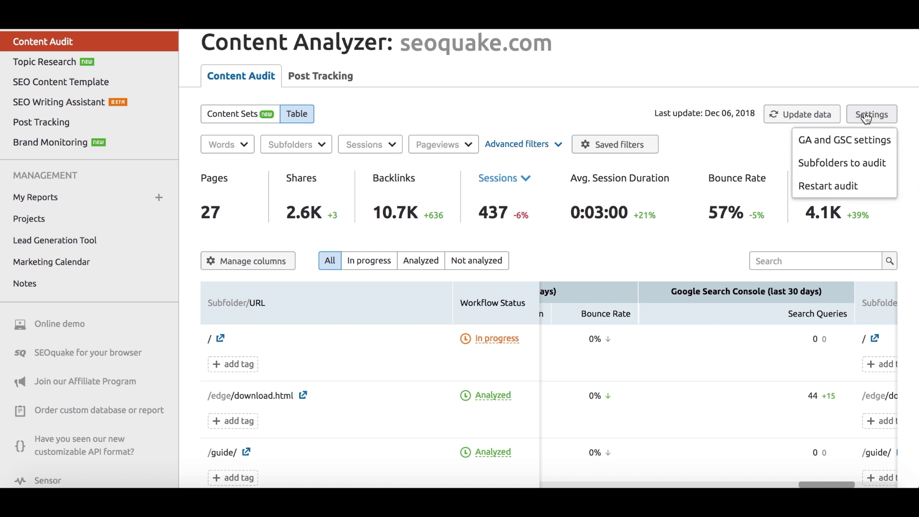
{"action": "left_click", "coordinate": [850, 142]}
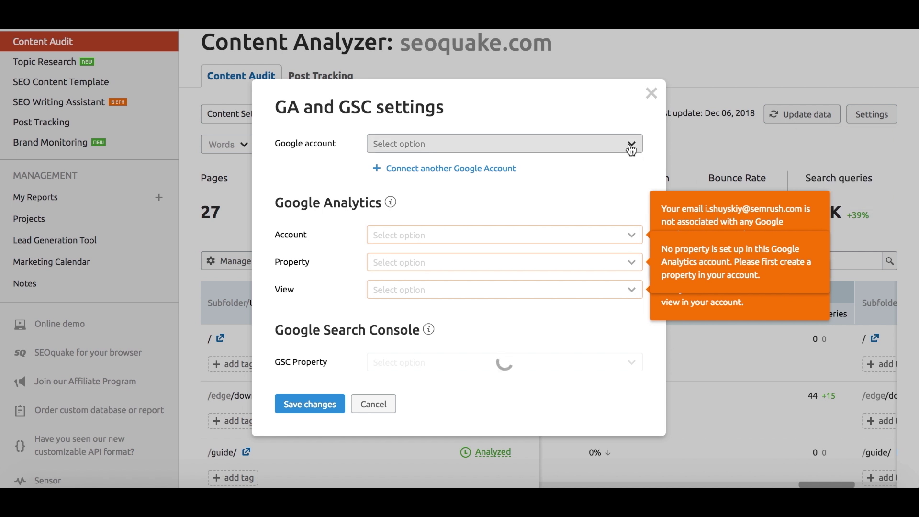
{"action": "left_click", "coordinate": [631, 147]}
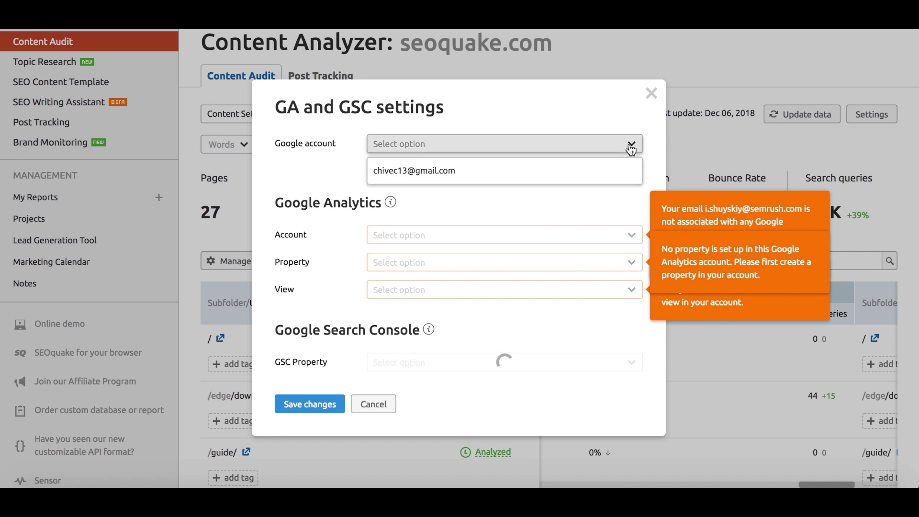
{"action": "left_click", "coordinate": [491, 204]}
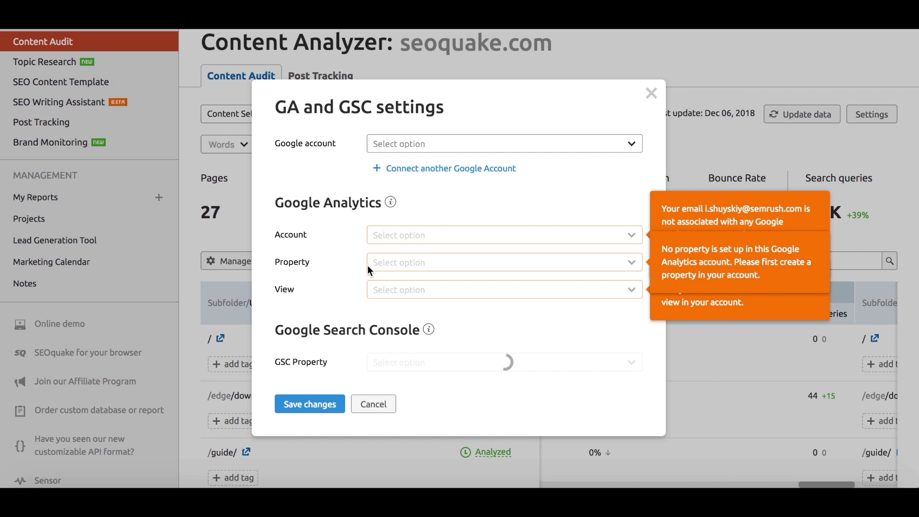
{"action": "left_click", "coordinate": [376, 406]}
{"action": "scroll", "coordinate": [435, 431], "scroll_direction": "down", "scroll_amount": 3}
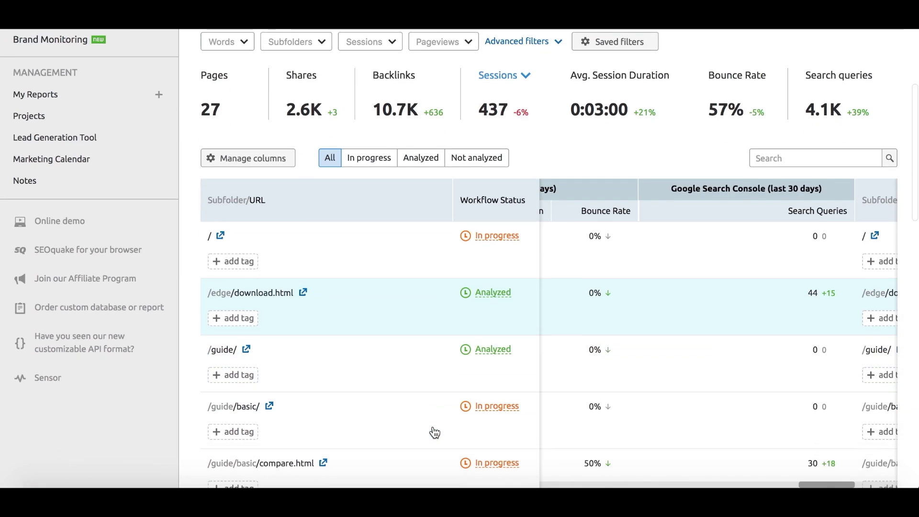
{"action": "scroll", "coordinate": [768, 362], "scroll_direction": "right", "scroll_amount": 3}
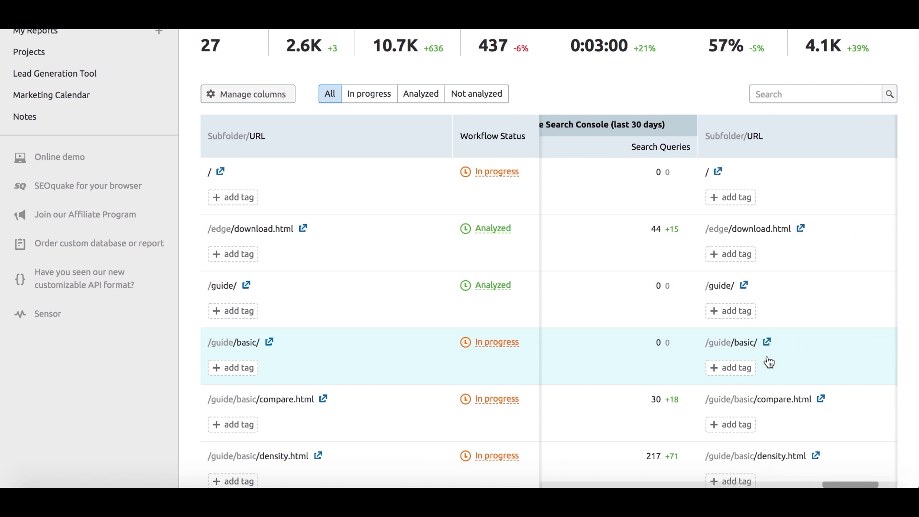
{"action": "scroll", "coordinate": [768, 362], "scroll_direction": "right", "scroll_amount": 3}
{"action": "scroll", "coordinate": [768, 362], "scroll_direction": "right", "scroll_amount": 3}
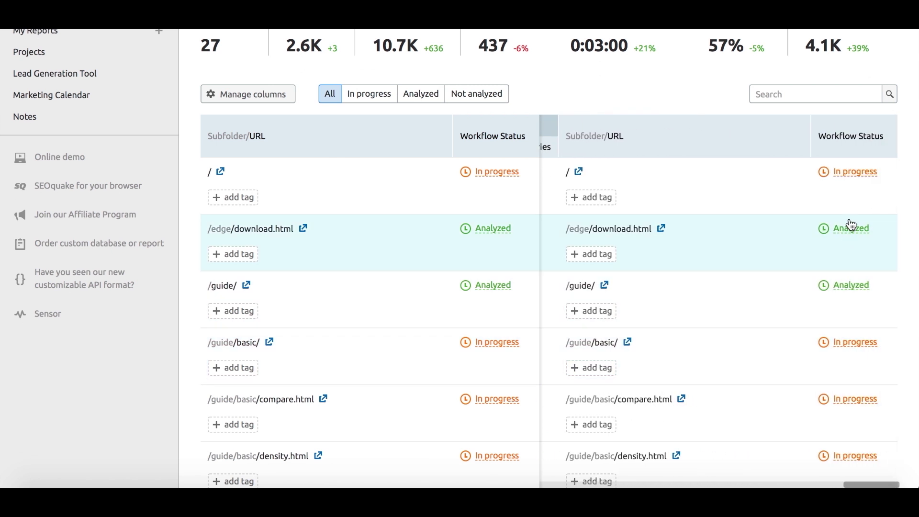
{"action": "scroll", "coordinate": [845, 452], "scroll_direction": "down", "scroll_amount": 2}
{"action": "scroll", "coordinate": [845, 451], "scroll_direction": "down", "scroll_amount": 1}
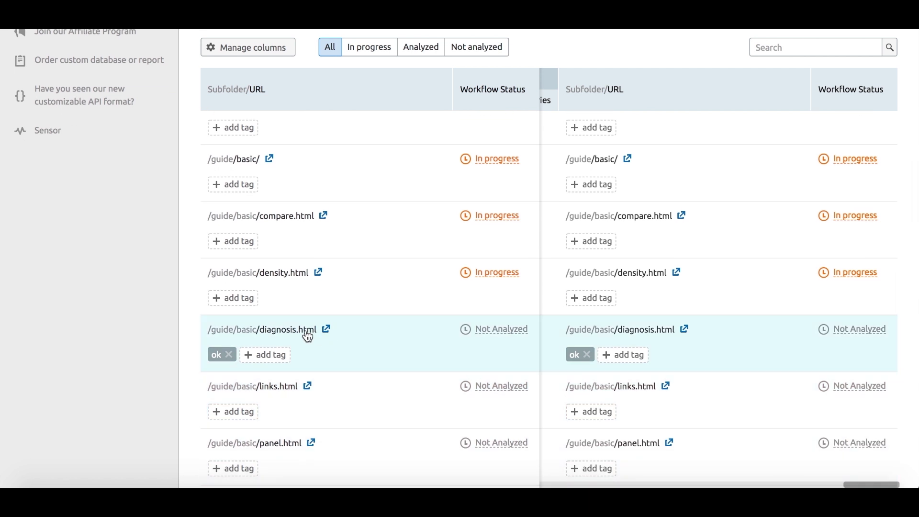
Review diagnosis.html's top five search queries and metrics over time, and save today's data.
{"action": "left_click", "coordinate": [306, 332]}
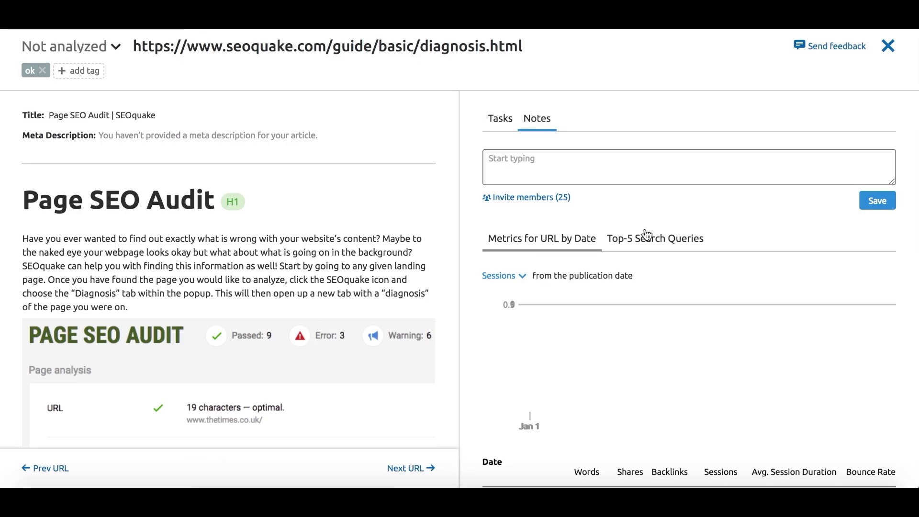
{"action": "left_click", "coordinate": [682, 245]}
{"action": "scroll", "coordinate": [681, 246], "scroll_direction": "down", "scroll_amount": 1}
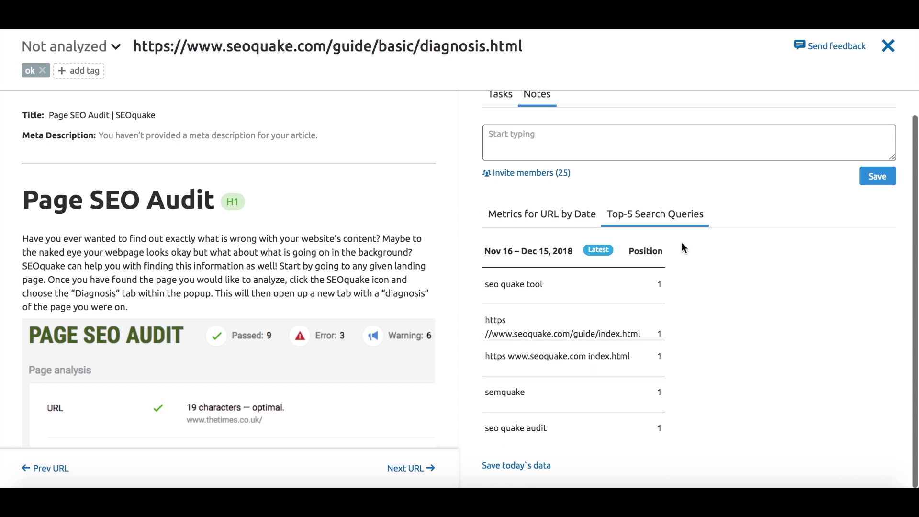
{"action": "left_click", "coordinate": [530, 222]}
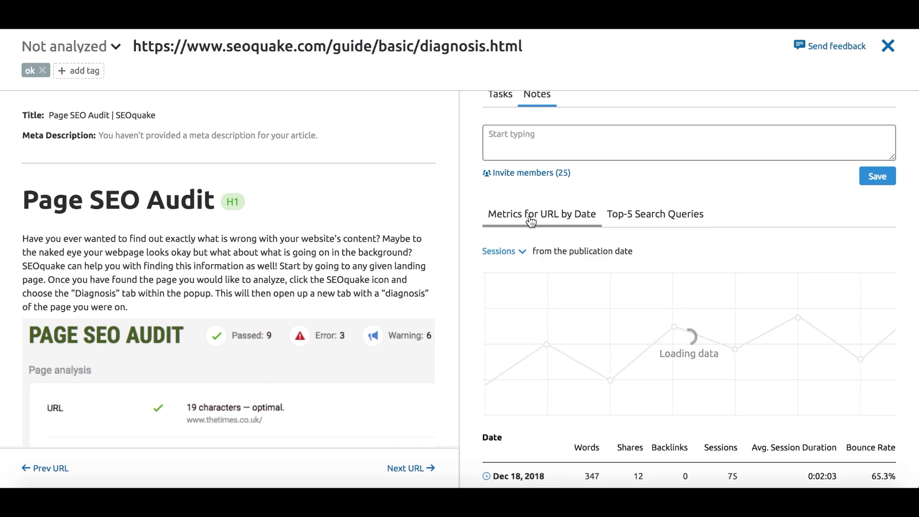
{"action": "scroll", "coordinate": [530, 228], "scroll_direction": "up", "scroll_amount": 1}
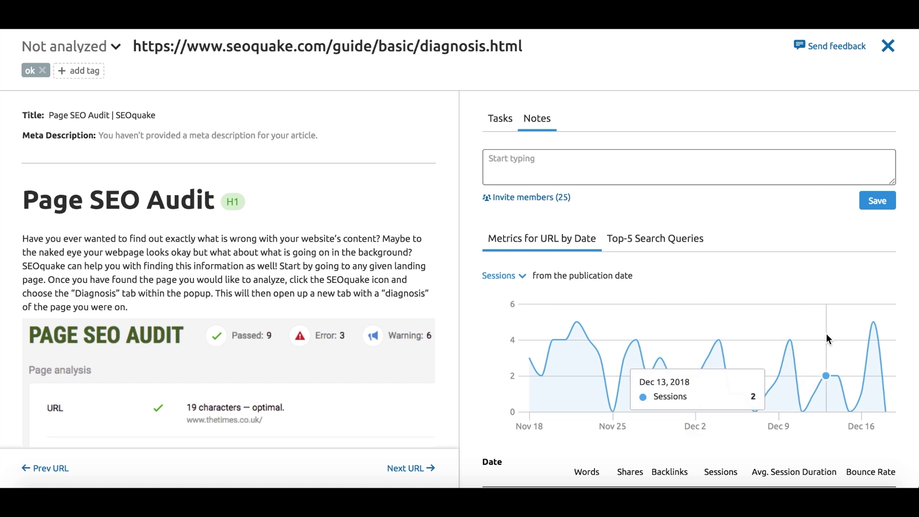
{"action": "scroll", "coordinate": [826, 336], "scroll_direction": "down", "scroll_amount": 3}
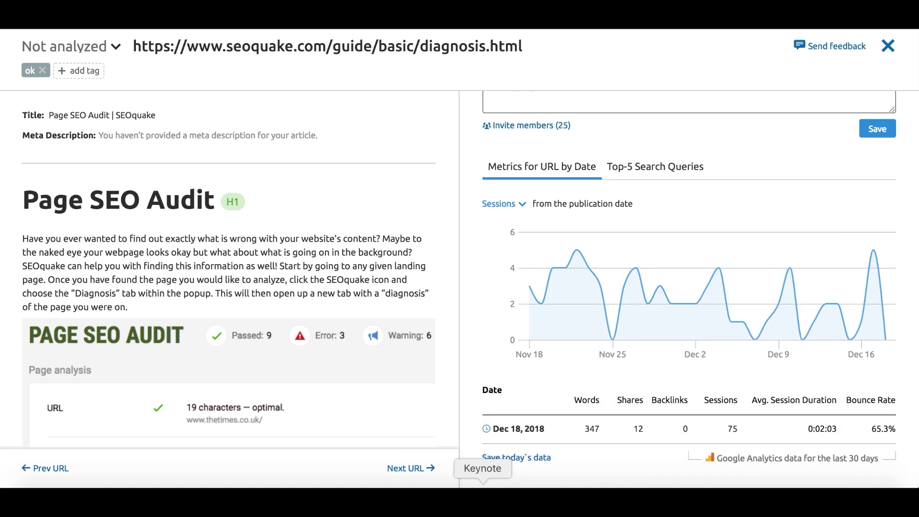
{"action": "left_click", "coordinate": [490, 458]}
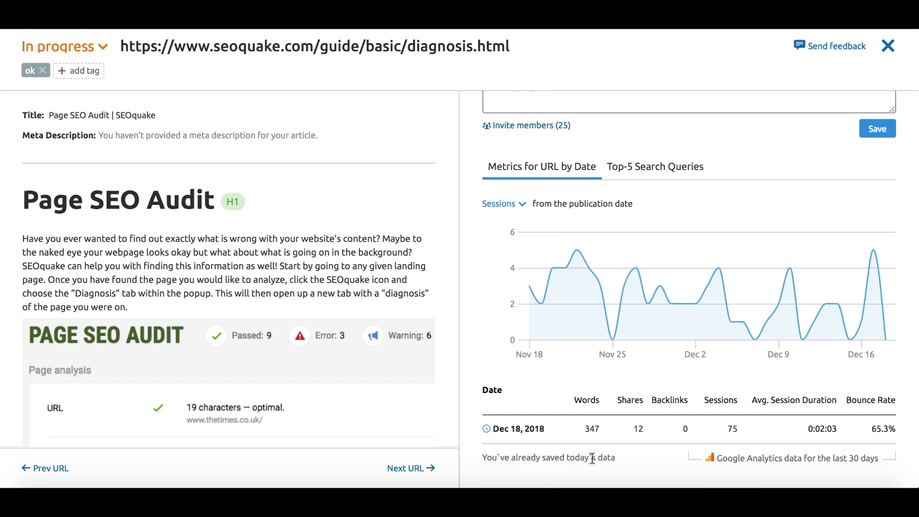
{"action": "scroll", "coordinate": [611, 460], "scroll_direction": "up", "scroll_amount": 2}
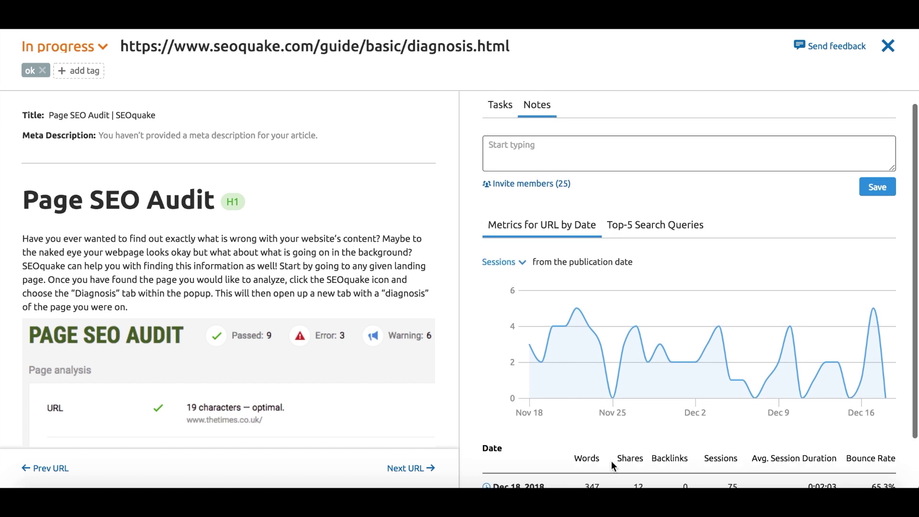
Attach the custom task 'add visual' to the first paragraph and list the URL's tasks.
{"action": "left_click", "coordinate": [357, 277]}
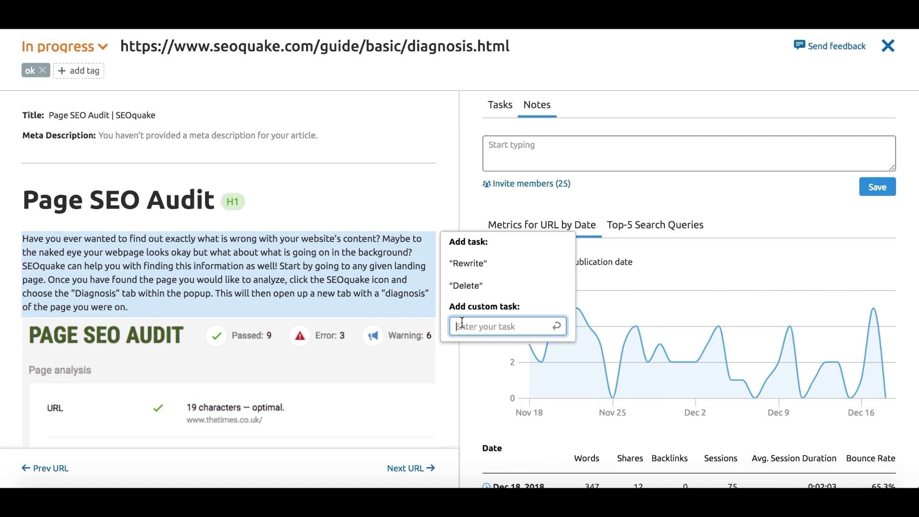
{"action": "key", "text": "Return"}
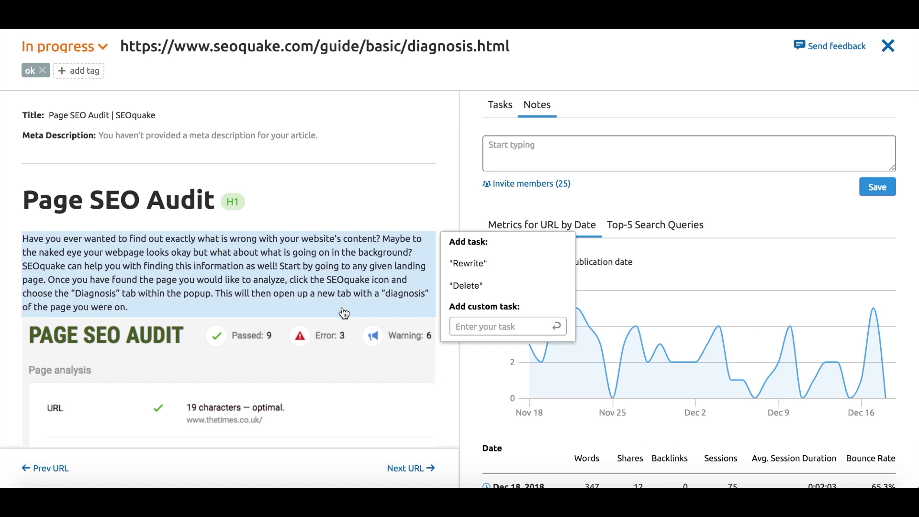
{"action": "scroll", "coordinate": [320, 340], "scroll_direction": "down", "scroll_amount": 2}
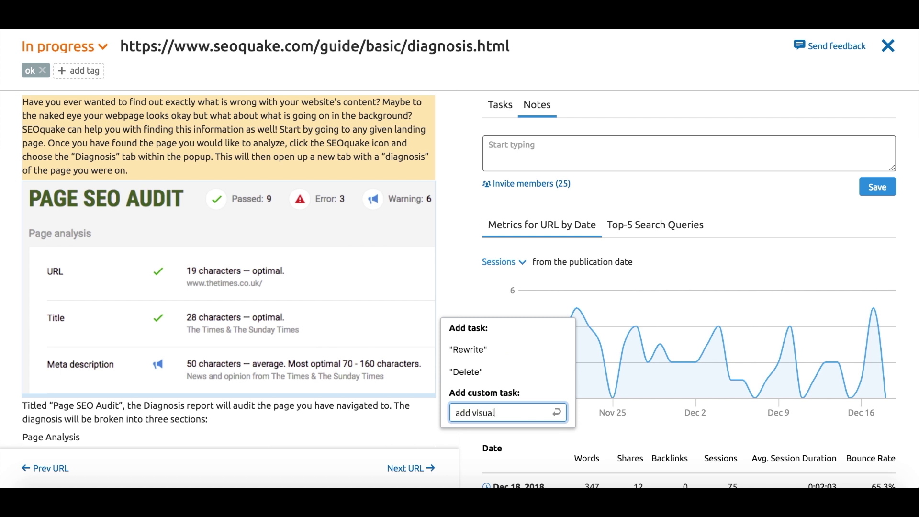
{"action": "key", "text": "Return"}
{"action": "scroll", "coordinate": [701, 332], "scroll_direction": "up", "scroll_amount": 1}
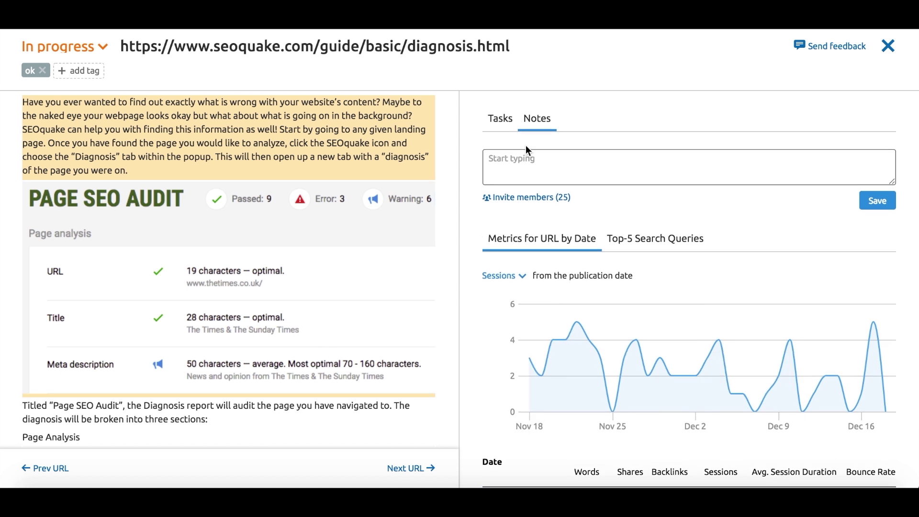
{"action": "left_click", "coordinate": [503, 119]}
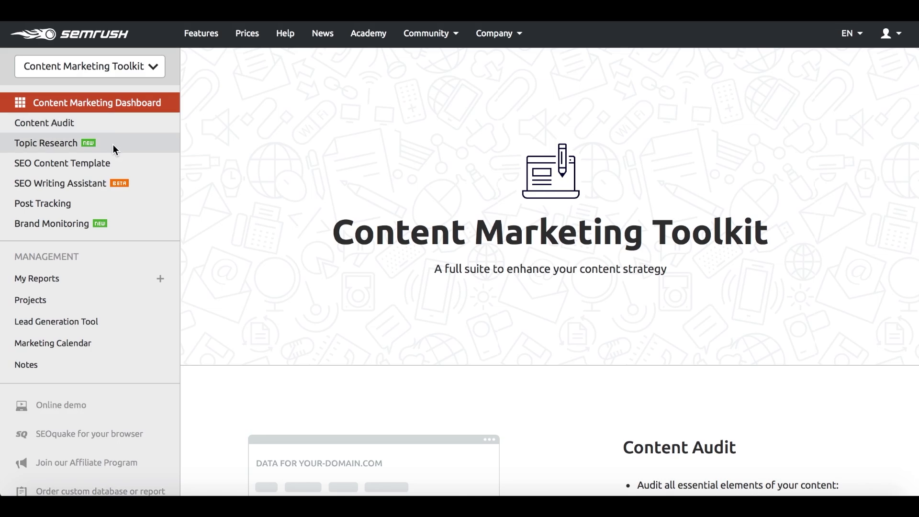
Start a Topic Research search for the topic 'travel'.
{"action": "left_click", "coordinate": [112, 145]}
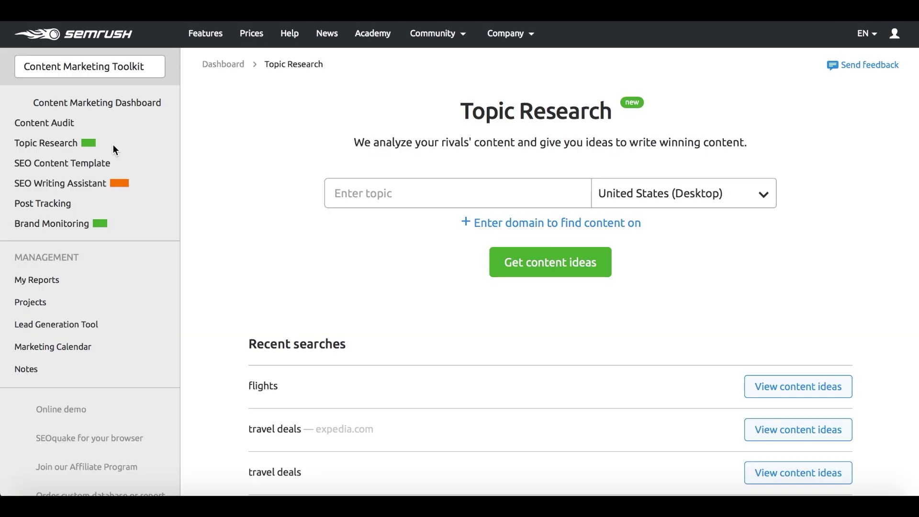
{"action": "left_click", "coordinate": [373, 194]}
{"action": "type", "text": "travel"}
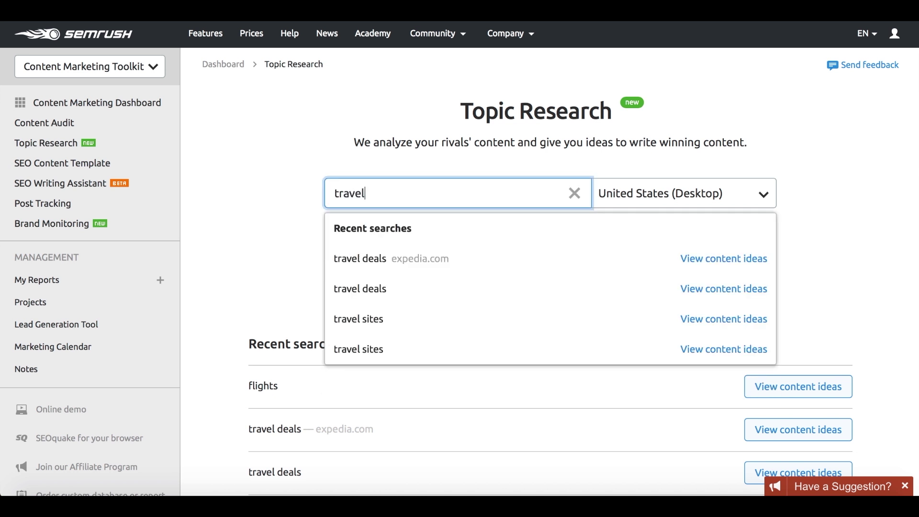
{"action": "left_click", "coordinate": [297, 205]}
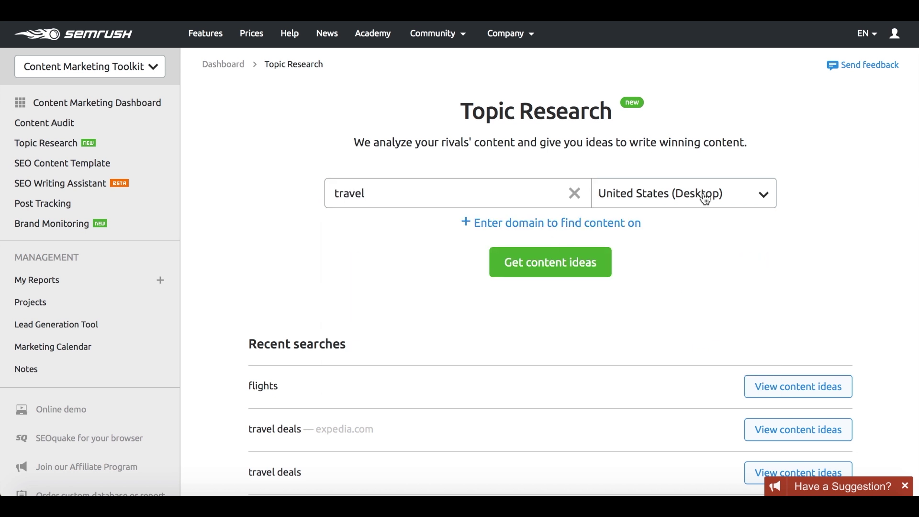
Set the research location to United States, California, leaving the city unset.
{"action": "left_click", "coordinate": [754, 205]}
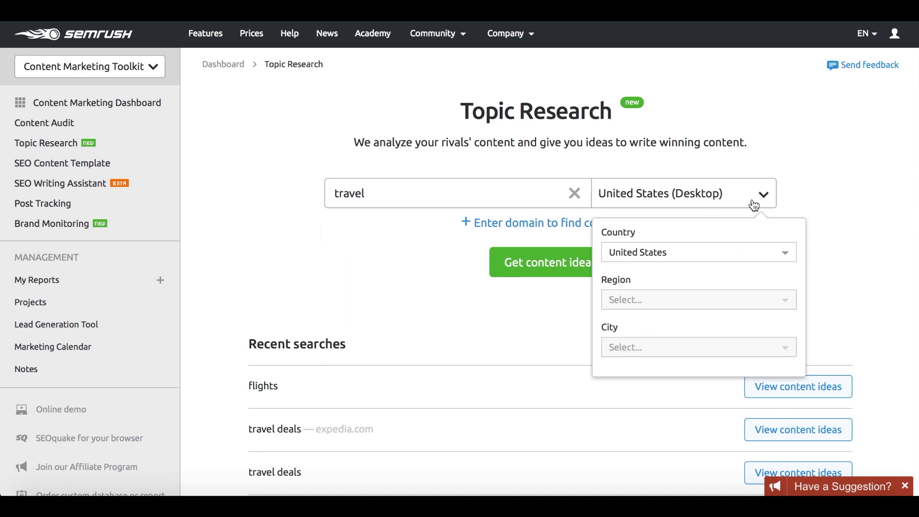
{"action": "left_click", "coordinate": [730, 252]}
{"action": "scroll", "coordinate": [704, 367], "scroll_direction": "down", "scroll_amount": 1}
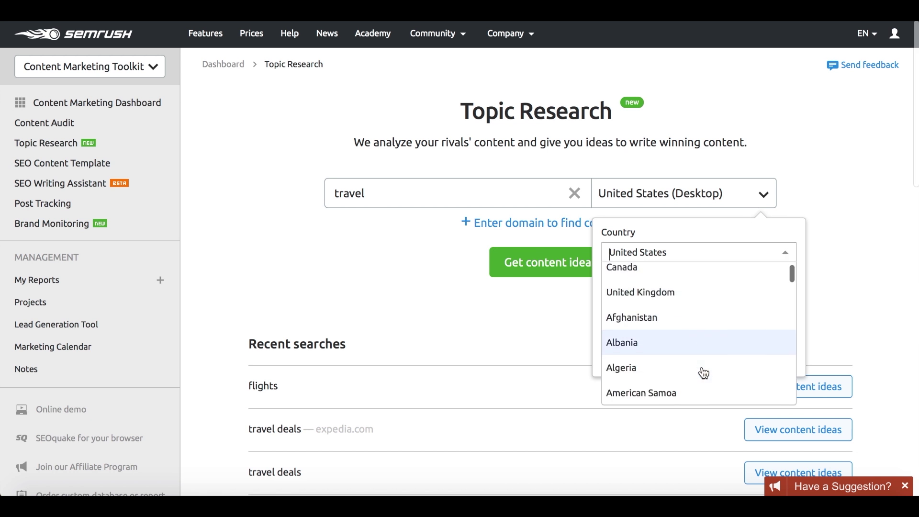
{"action": "scroll", "coordinate": [689, 316], "scroll_direction": "up", "scroll_amount": 1}
{"action": "left_click", "coordinate": [676, 276]}
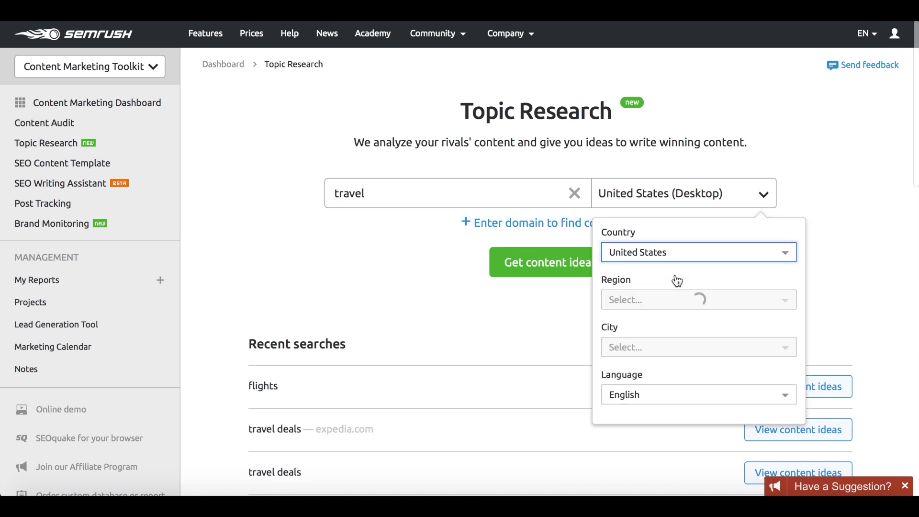
{"action": "left_click", "coordinate": [667, 311]}
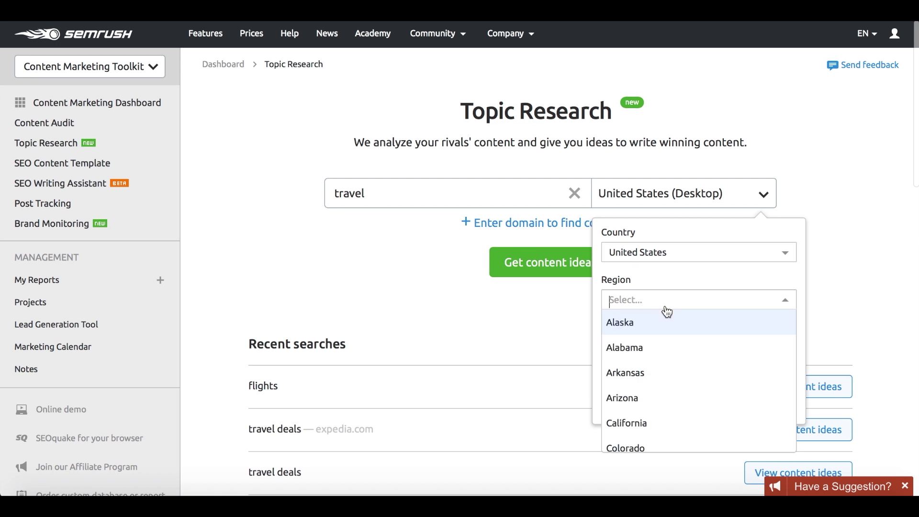
{"action": "left_click", "coordinate": [660, 426]}
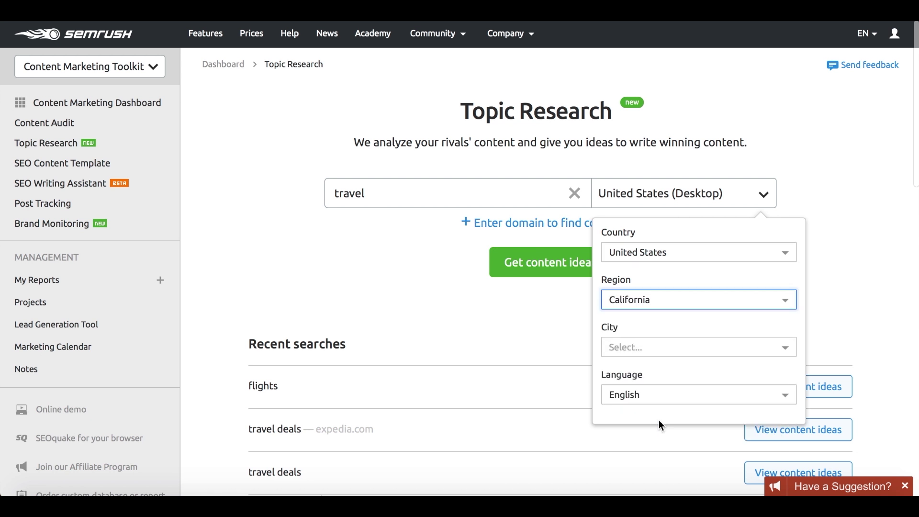
{"action": "left_click", "coordinate": [679, 354]}
{"action": "left_click", "coordinate": [680, 321]}
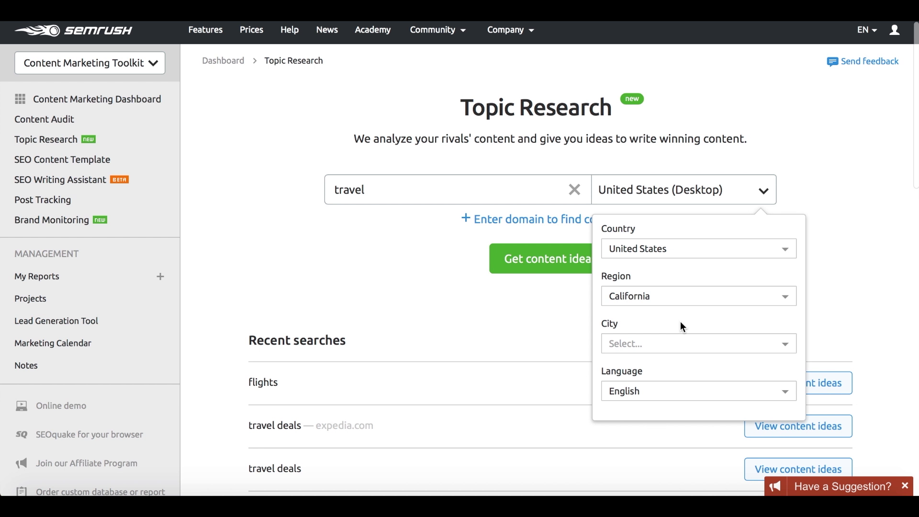
{"action": "left_click", "coordinate": [525, 265]}
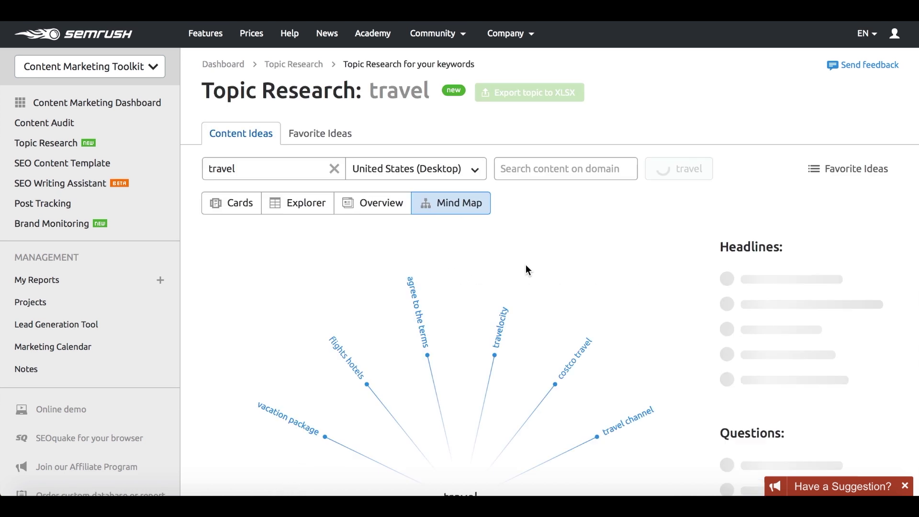
{"action": "scroll", "coordinate": [526, 269], "scroll_direction": "down", "scroll_amount": 2}
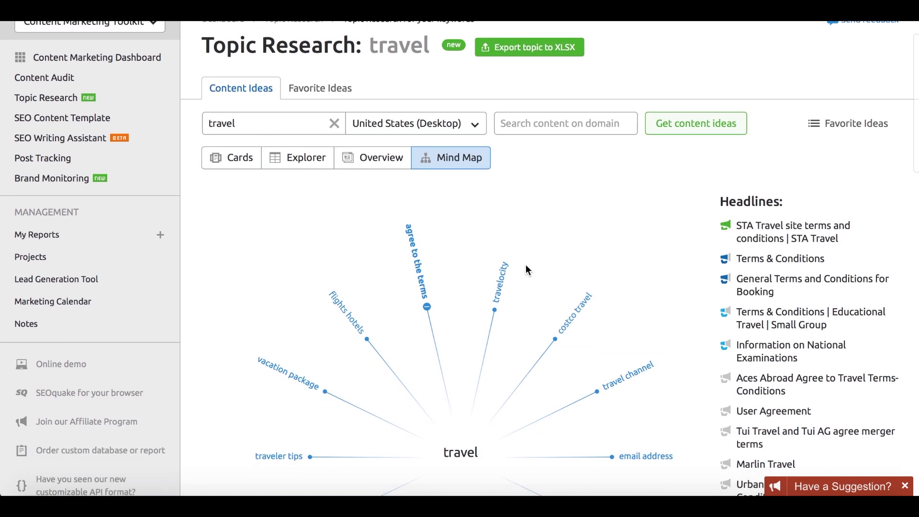
{"action": "scroll", "coordinate": [526, 269], "scroll_direction": "down", "scroll_amount": 1}
{"action": "scroll", "coordinate": [526, 270], "scroll_direction": "down", "scroll_amount": 1}
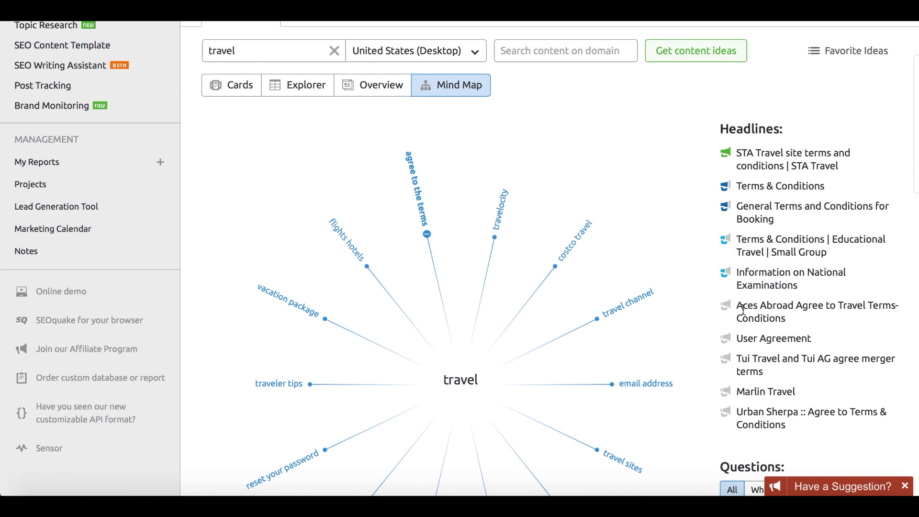
{"action": "scroll", "coordinate": [742, 375], "scroll_direction": "down", "scroll_amount": 2}
{"action": "scroll", "coordinate": [740, 371], "scroll_direction": "down", "scroll_amount": 2}
{"action": "scroll", "coordinate": [740, 372], "scroll_direction": "down", "scroll_amount": 3}
{"action": "scroll", "coordinate": [742, 379], "scroll_direction": "down", "scroll_amount": 1}
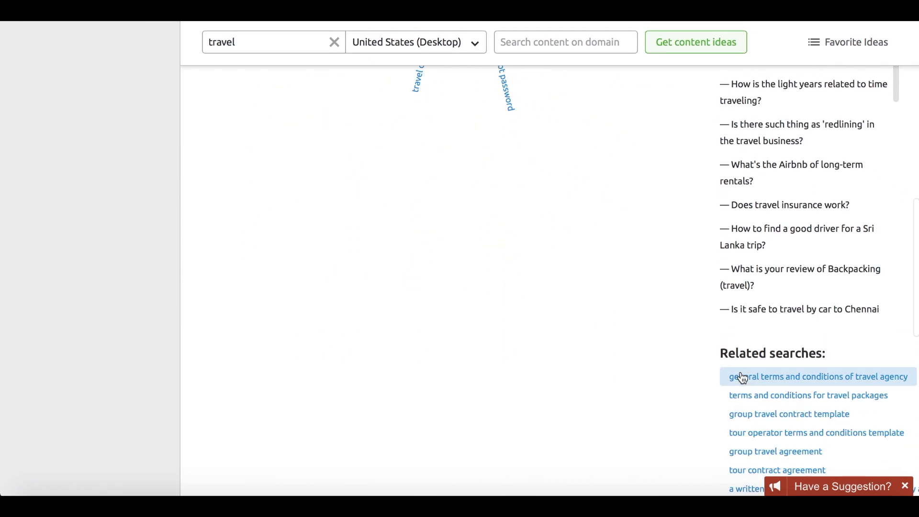
{"action": "scroll", "coordinate": [740, 379], "scroll_direction": "up", "scroll_amount": 4}
{"action": "scroll", "coordinate": [741, 380], "scroll_direction": "up", "scroll_amount": 3}
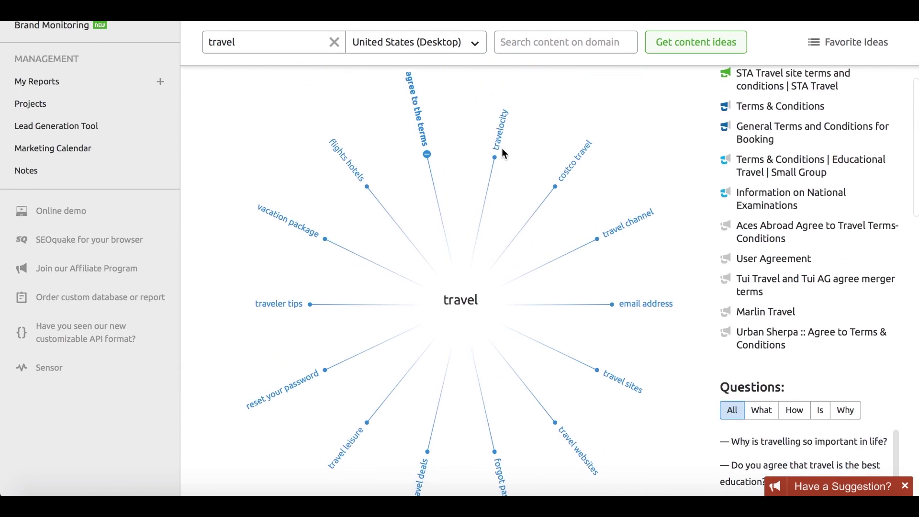
{"action": "scroll", "coordinate": [348, 219], "scroll_direction": "up", "scroll_amount": 1}
{"action": "scroll", "coordinate": [348, 220], "scroll_direction": "up", "scroll_amount": 2}
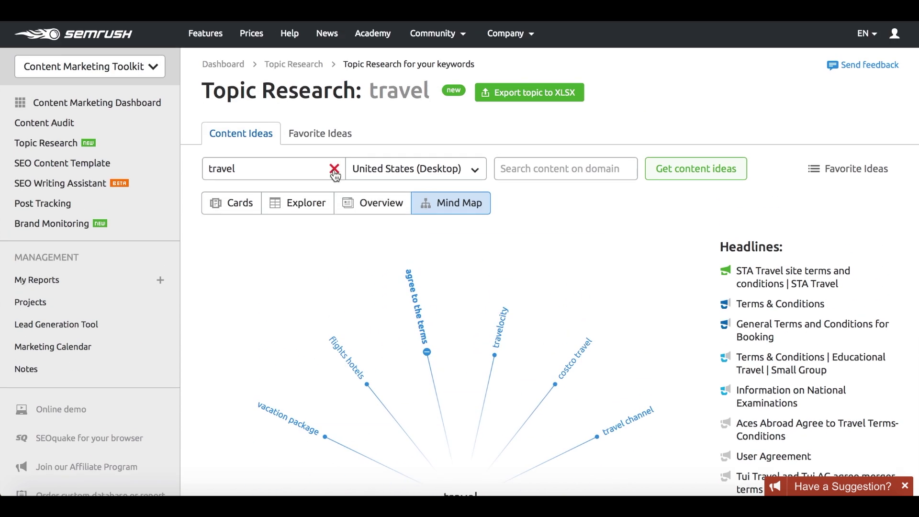
Show travel ideas as cards with Trending subtopics first kept on, and expand Travel Sites.
{"action": "left_click", "coordinate": [227, 201]}
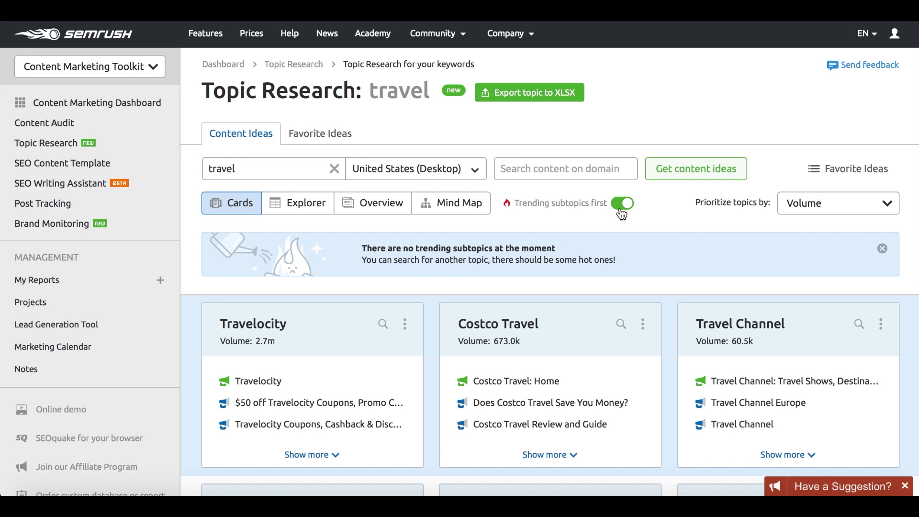
{"action": "left_click", "coordinate": [621, 209]}
{"action": "left_click", "coordinate": [622, 208]}
{"action": "scroll", "coordinate": [553, 244], "scroll_direction": "down", "scroll_amount": 2}
{"action": "scroll", "coordinate": [554, 244], "scroll_direction": "down", "scroll_amount": 1}
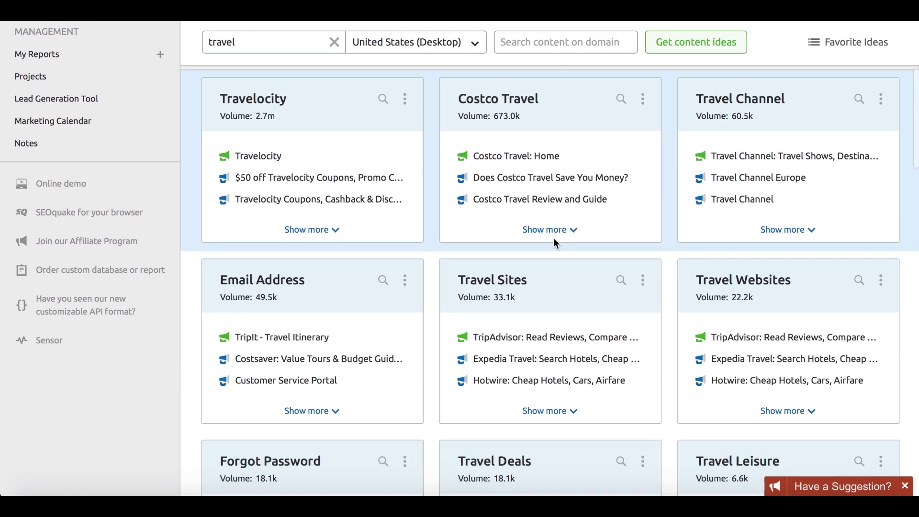
{"action": "left_click", "coordinate": [531, 410]}
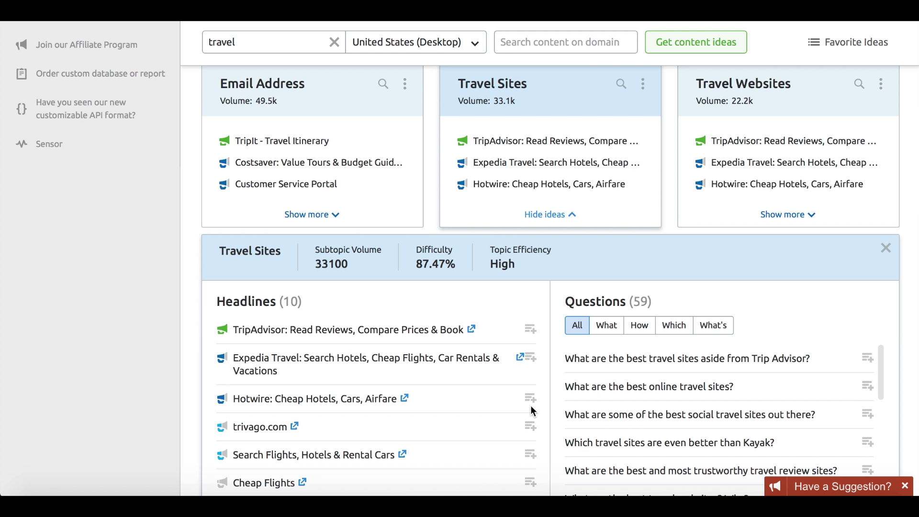
{"action": "scroll", "coordinate": [531, 406], "scroll_direction": "down", "scroll_amount": 2}
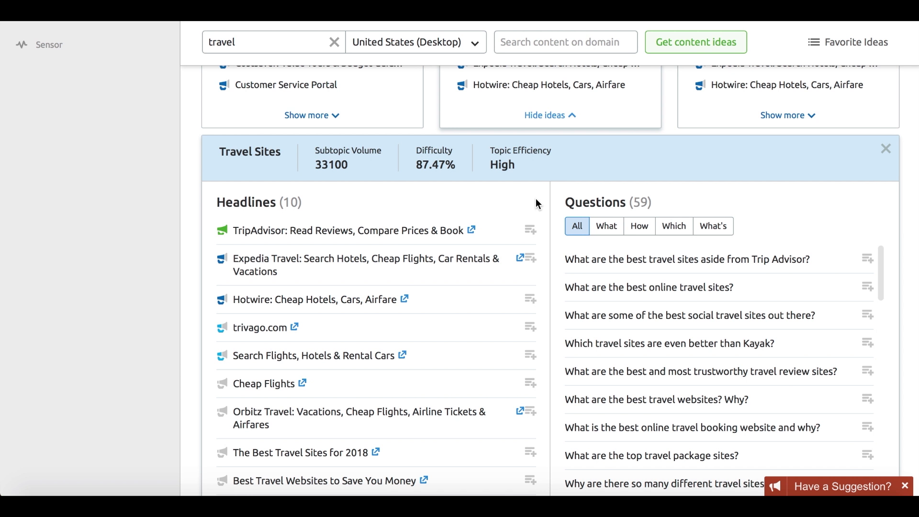
{"action": "scroll", "coordinate": [536, 203], "scroll_direction": "down", "scroll_amount": 1}
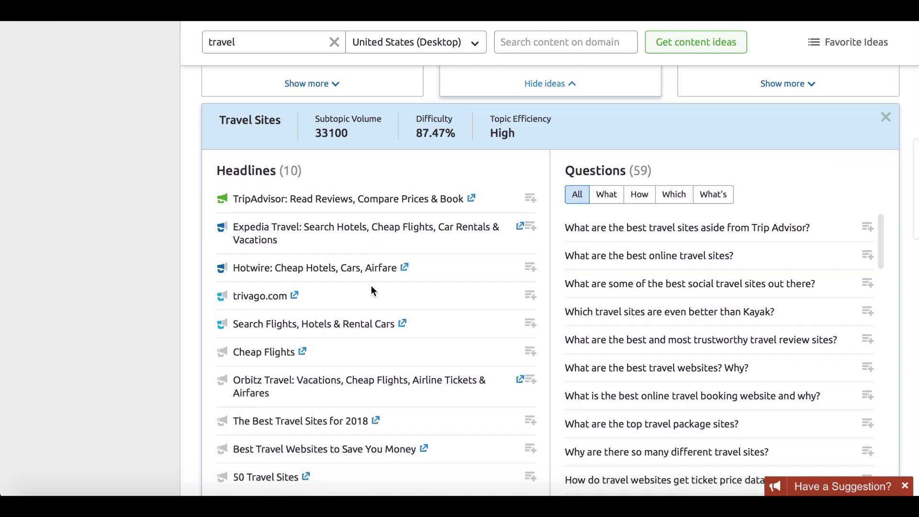
Filter Travel Sites questions by What, How and Which, finishing on What's.
{"action": "left_click", "coordinate": [605, 201]}
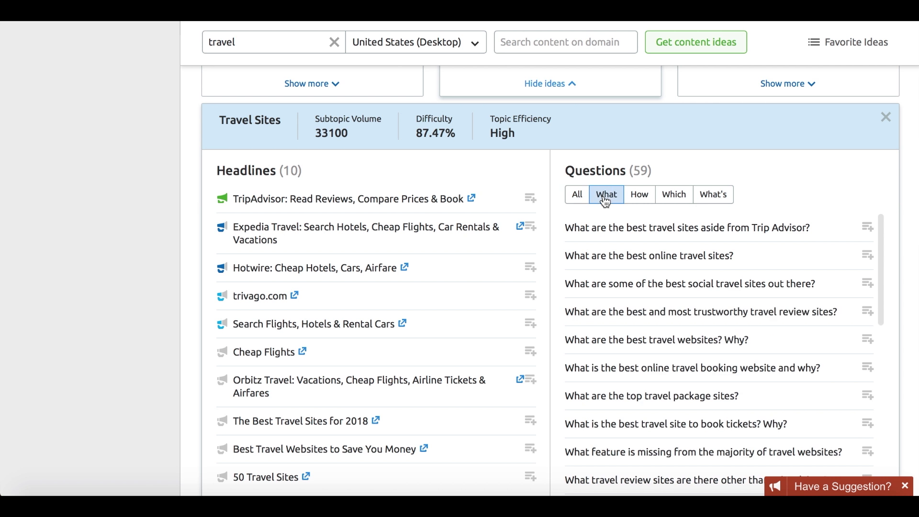
{"action": "left_click", "coordinate": [641, 200]}
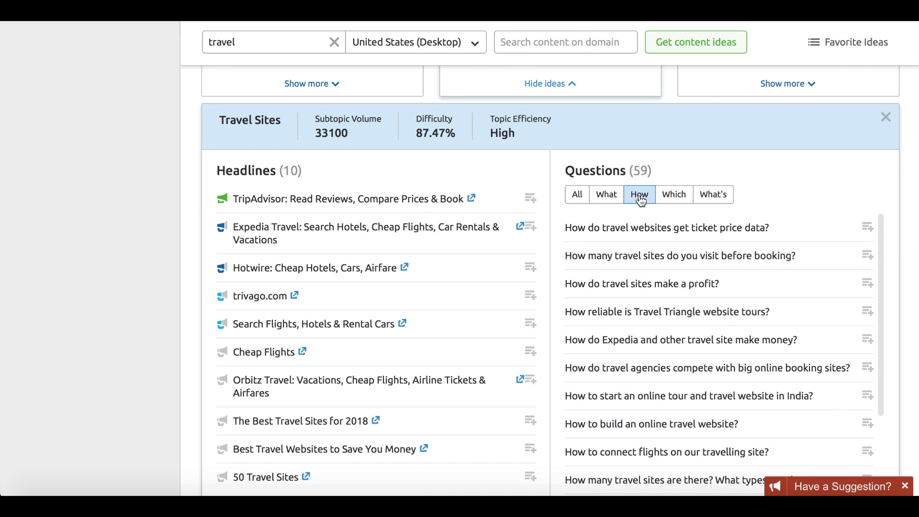
{"action": "left_click", "coordinate": [676, 205]}
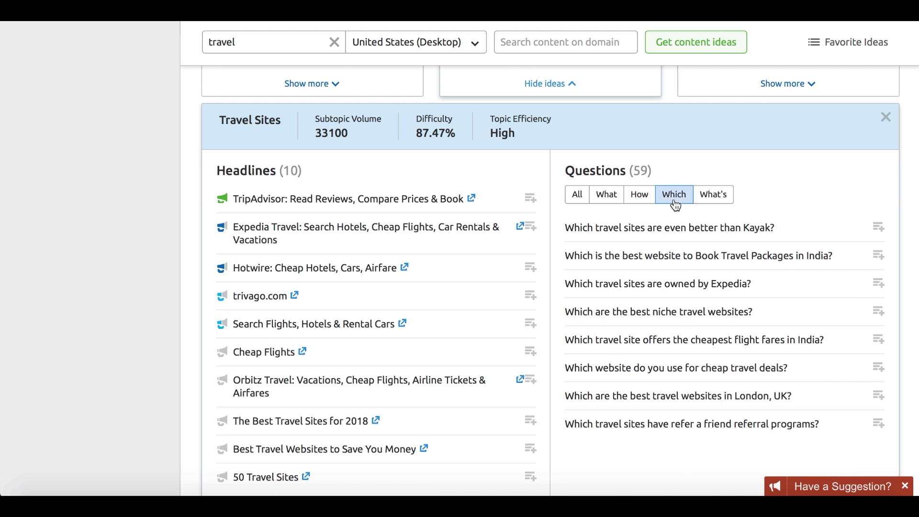
{"action": "left_click", "coordinate": [715, 202]}
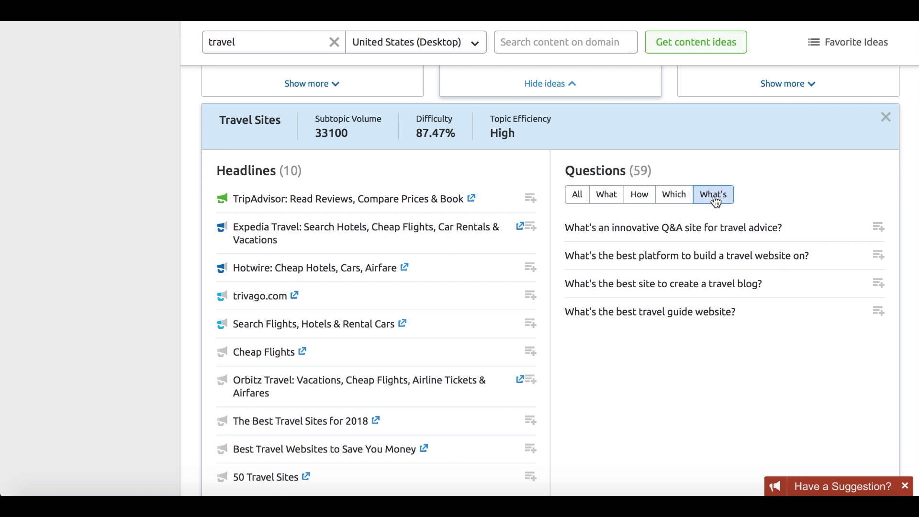
{"action": "scroll", "coordinate": [716, 202], "scroll_direction": "up", "scroll_amount": 1}
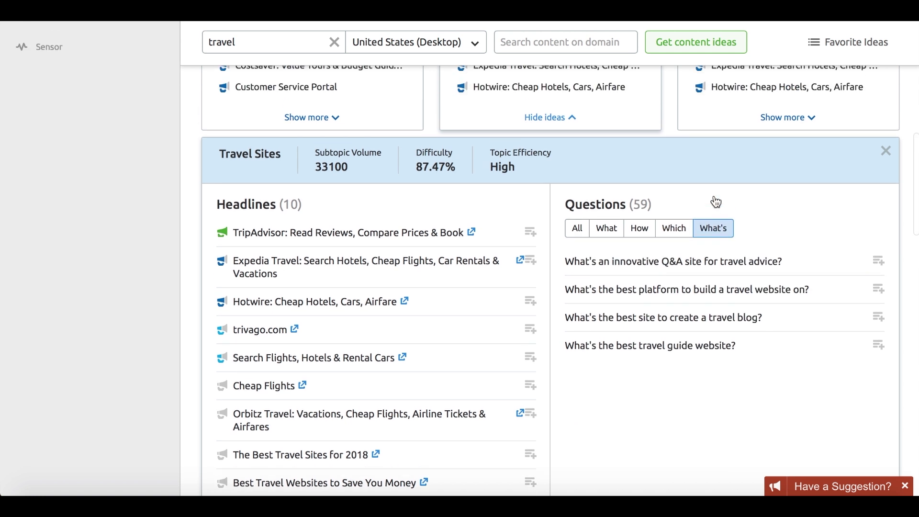
{"action": "scroll", "coordinate": [716, 202], "scroll_direction": "up", "scroll_amount": 3}
{"action": "scroll", "coordinate": [715, 202], "scroll_direction": "up", "scroll_amount": 1}
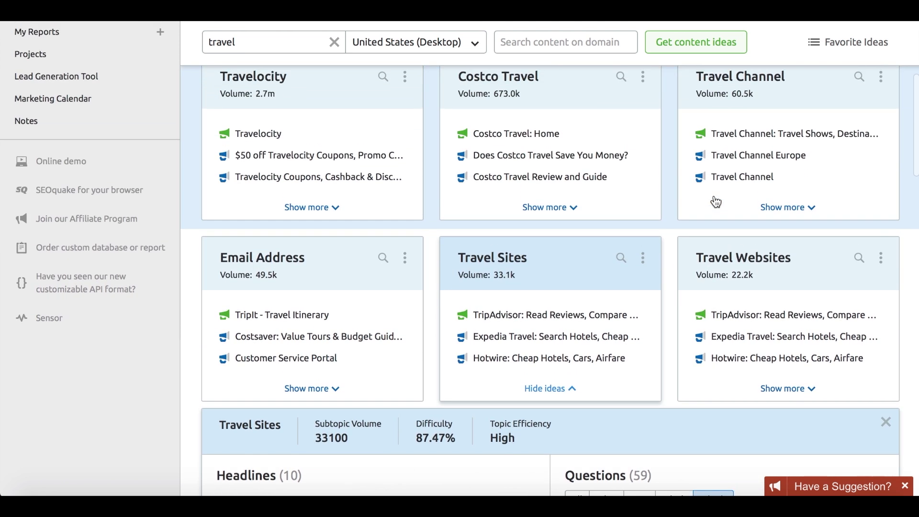
{"action": "scroll", "coordinate": [716, 202], "scroll_direction": "up", "scroll_amount": 2}
{"action": "scroll", "coordinate": [716, 202], "scroll_direction": "up", "scroll_amount": 1}
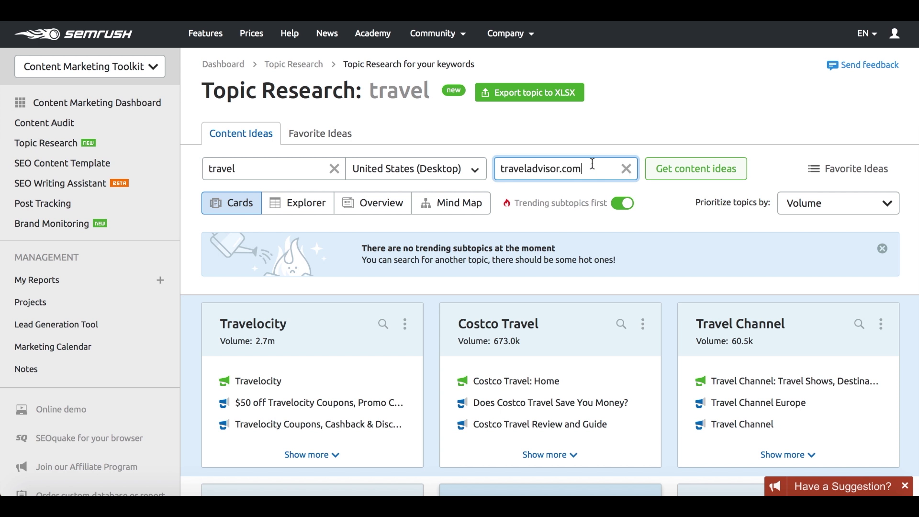
Limit the travel content ideas to the domain traveladvisor.com.
{"action": "left_click", "coordinate": [675, 180]}
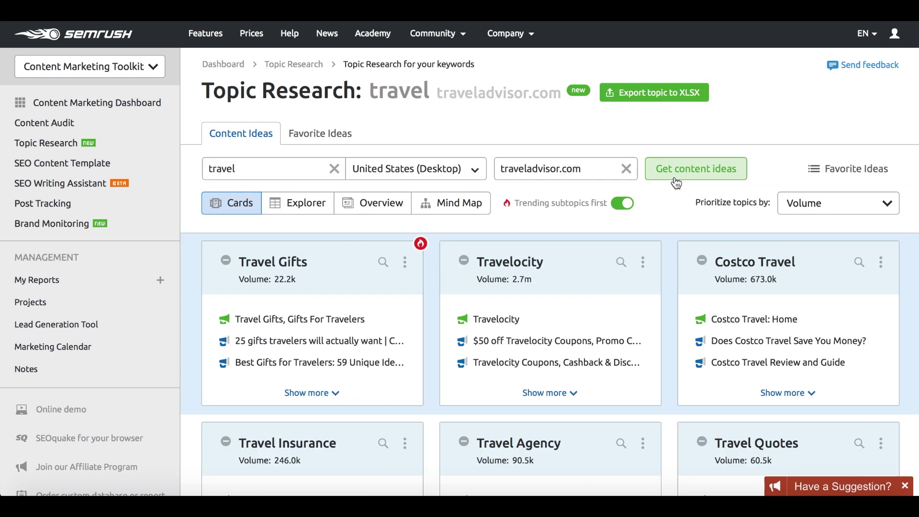
{"action": "scroll", "coordinate": [675, 182], "scroll_direction": "down", "scroll_amount": 2}
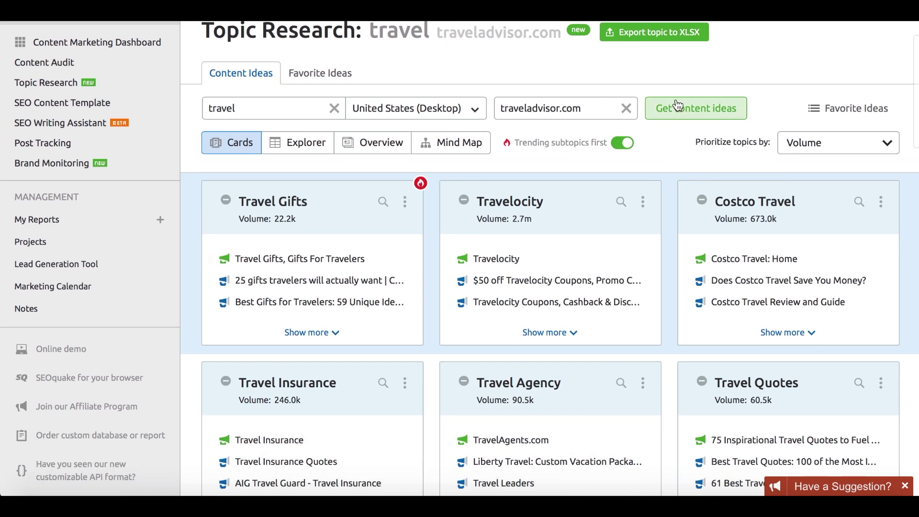
{"action": "scroll", "coordinate": [363, 314], "scroll_direction": "down", "scroll_amount": 2}
{"action": "scroll", "coordinate": [363, 313], "scroll_direction": "down", "scroll_amount": 5}
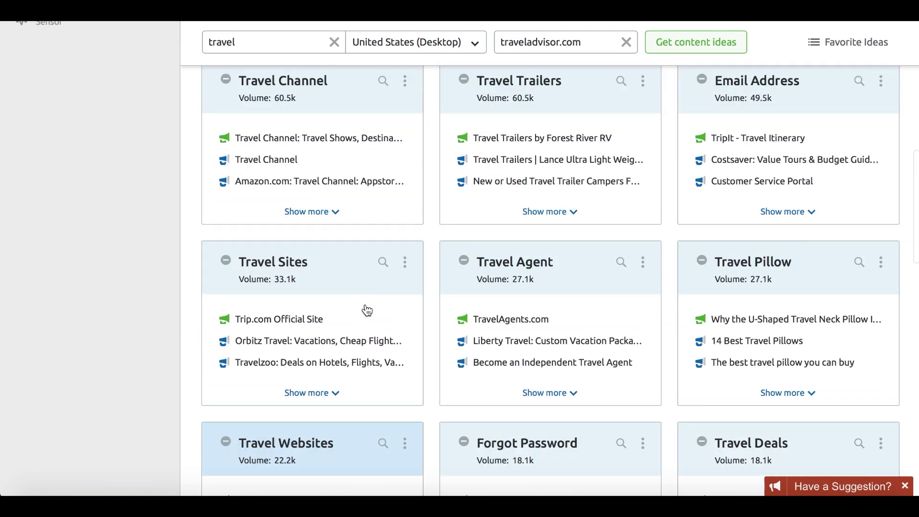
{"action": "scroll", "coordinate": [366, 310], "scroll_direction": "up", "scroll_amount": 5}
{"action": "scroll", "coordinate": [367, 310], "scroll_direction": "up", "scroll_amount": 3}
Expand Travel Gifts ideas, favorite the CNN Travel headline, and view Favorite Ideas.
{"action": "left_click", "coordinate": [308, 393]}
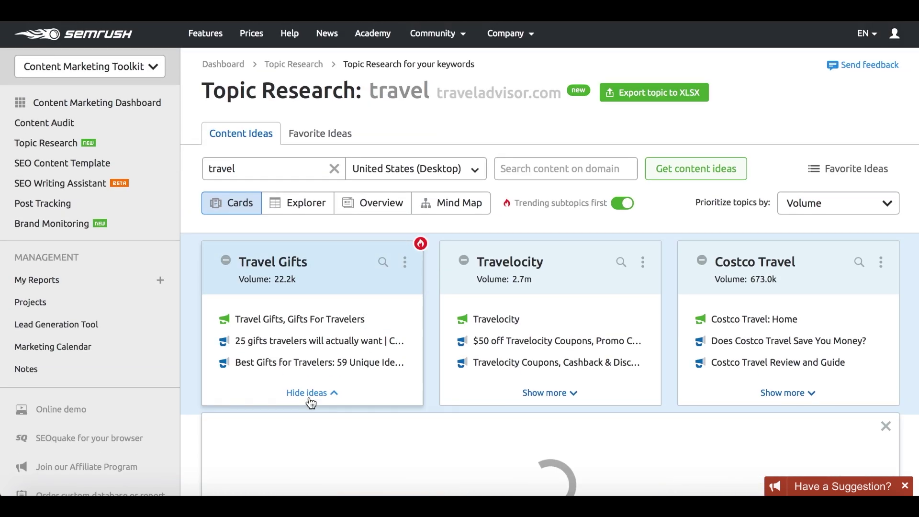
{"action": "scroll", "coordinate": [309, 397], "scroll_direction": "down", "scroll_amount": 2}
{"action": "scroll", "coordinate": [310, 398], "scroll_direction": "down", "scroll_amount": 1}
{"action": "scroll", "coordinate": [309, 388], "scroll_direction": "down", "scroll_amount": 2}
{"action": "scroll", "coordinate": [309, 385], "scroll_direction": "down", "scroll_amount": 1}
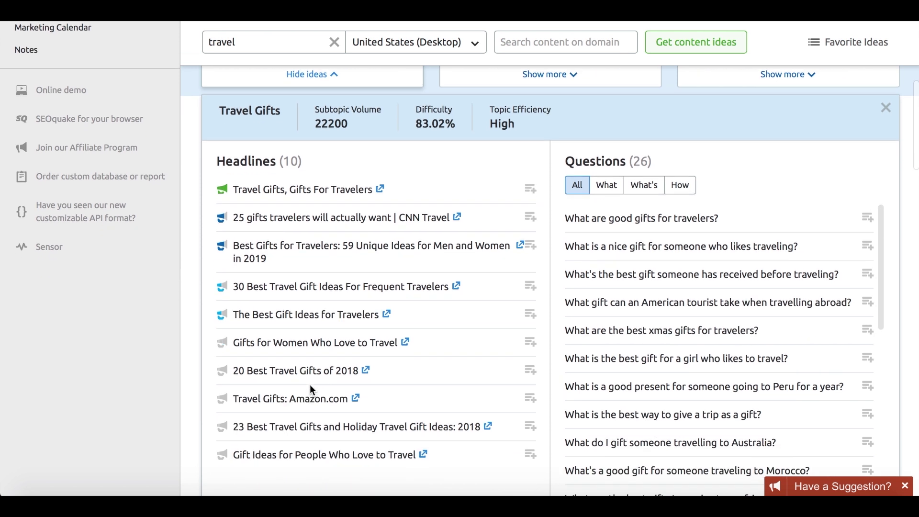
{"action": "scroll", "coordinate": [310, 385], "scroll_direction": "down", "scroll_amount": 1}
{"action": "scroll", "coordinate": [310, 384], "scroll_direction": "down", "scroll_amount": 1}
{"action": "scroll", "coordinate": [311, 382], "scroll_direction": "down", "scroll_amount": 1}
{"action": "scroll", "coordinate": [311, 381], "scroll_direction": "up", "scroll_amount": 3}
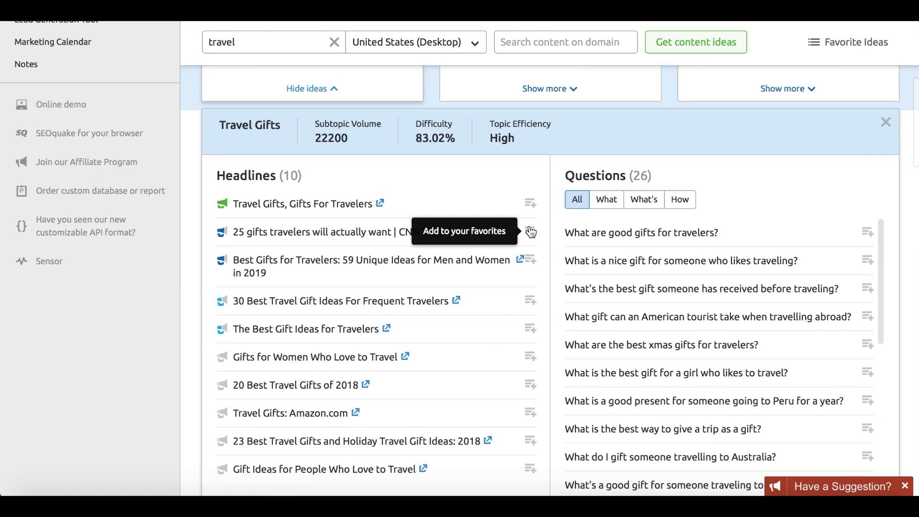
{"action": "left_click", "coordinate": [530, 232]}
{"action": "scroll", "coordinate": [431, 215], "scroll_direction": "up", "scroll_amount": 3}
{"action": "scroll", "coordinate": [354, 103], "scroll_direction": "up", "scroll_amount": 2}
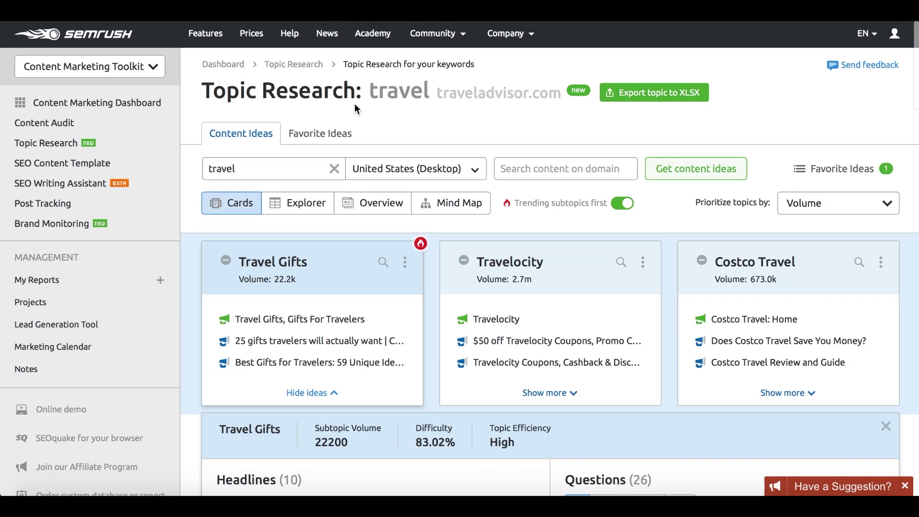
{"action": "left_click", "coordinate": [336, 128]}
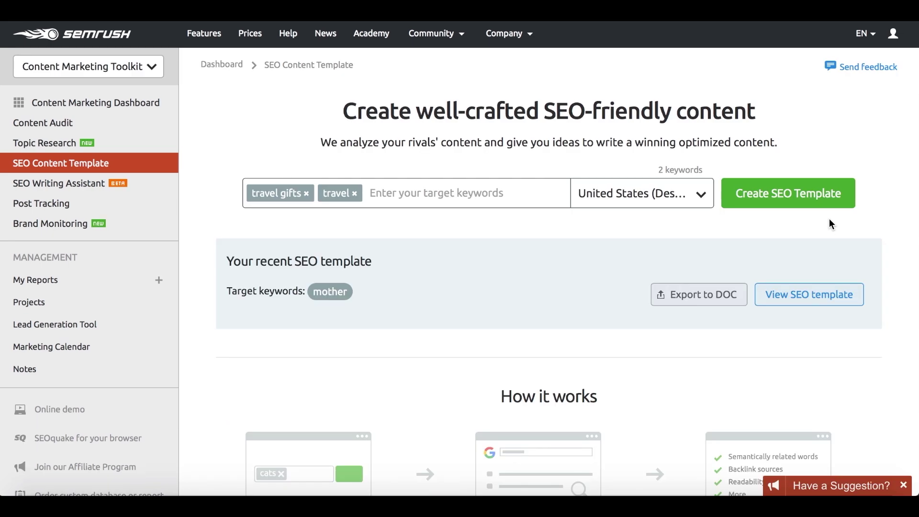
Target United States, California with no city and the Desktop device.
{"action": "left_click", "coordinate": [700, 200]}
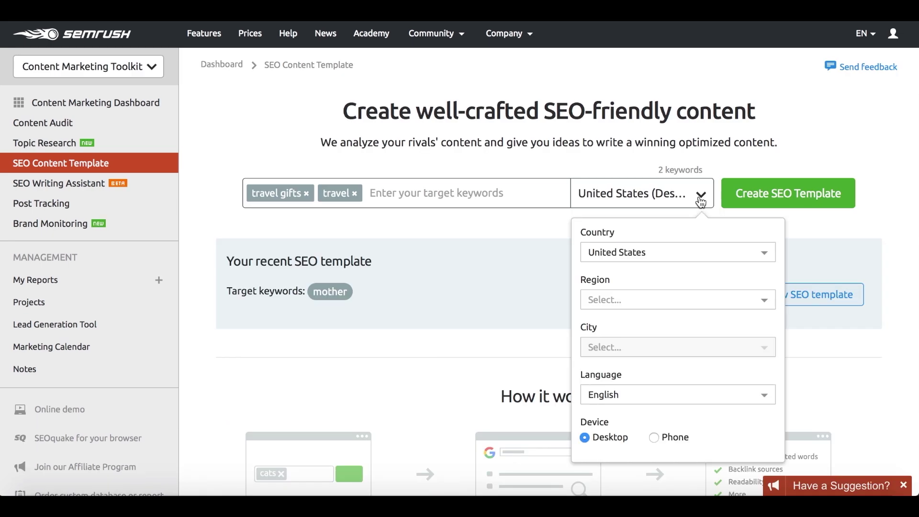
{"action": "left_click", "coordinate": [705, 255]}
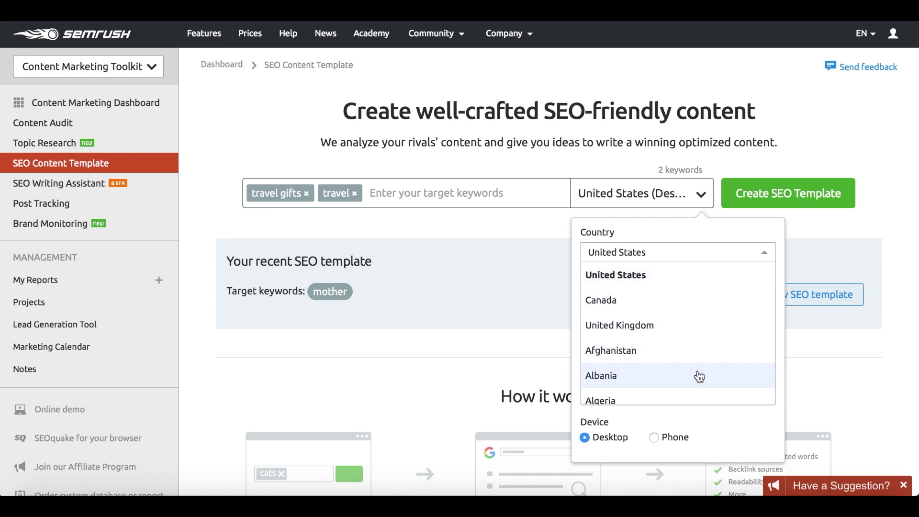
{"action": "left_click", "coordinate": [663, 277]}
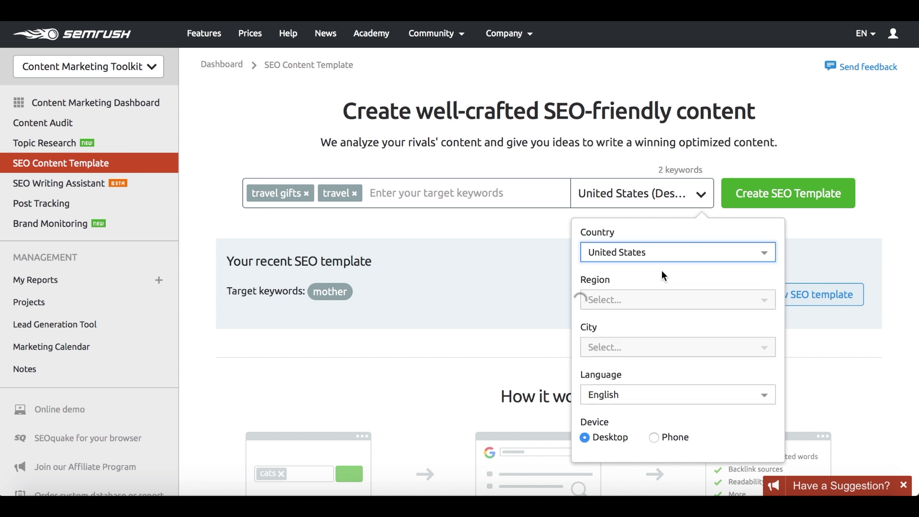
{"action": "left_click", "coordinate": [670, 302]}
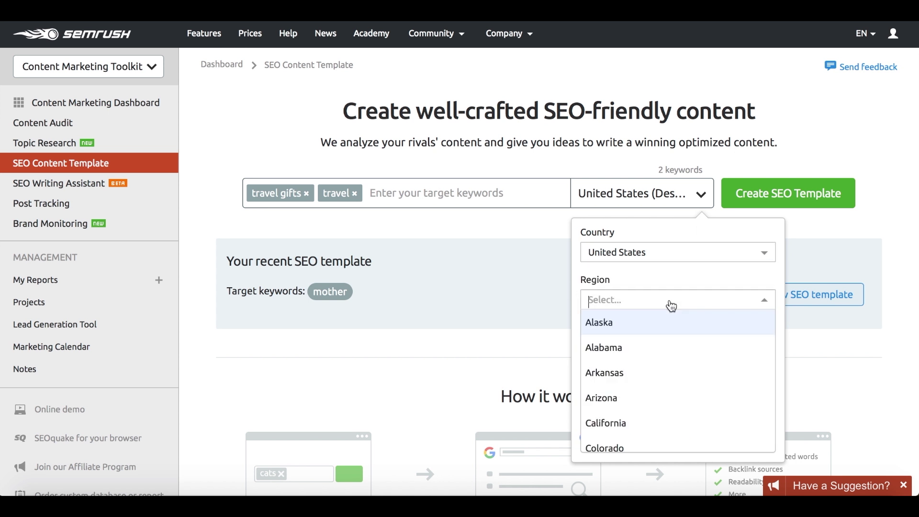
{"action": "left_click", "coordinate": [646, 423]}
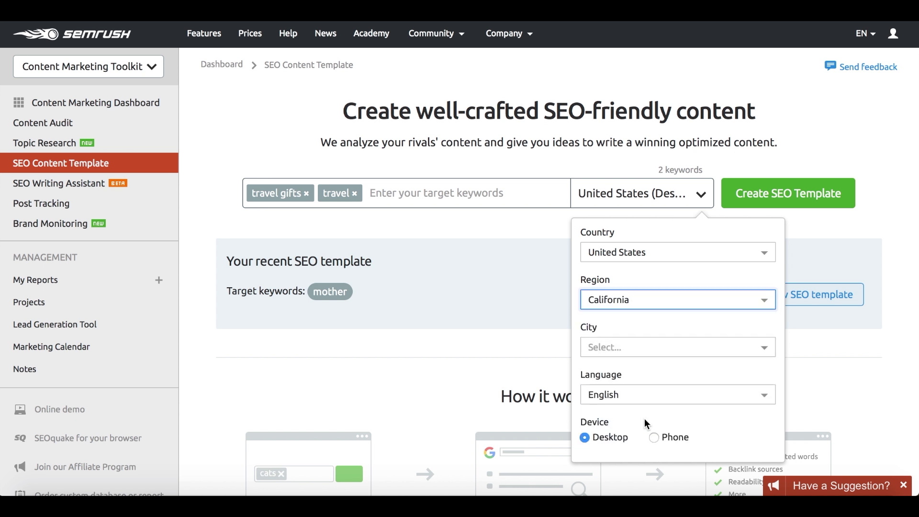
{"action": "left_click", "coordinate": [622, 352]}
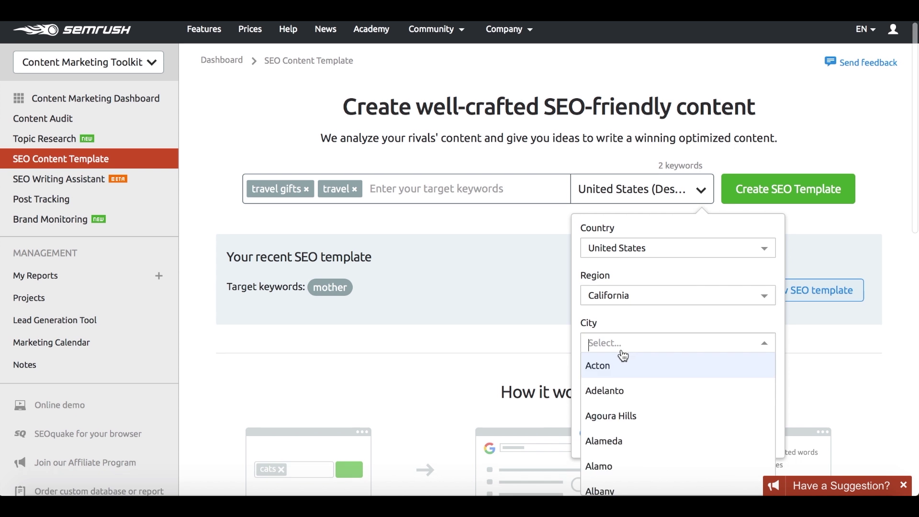
{"action": "left_click", "coordinate": [623, 323]}
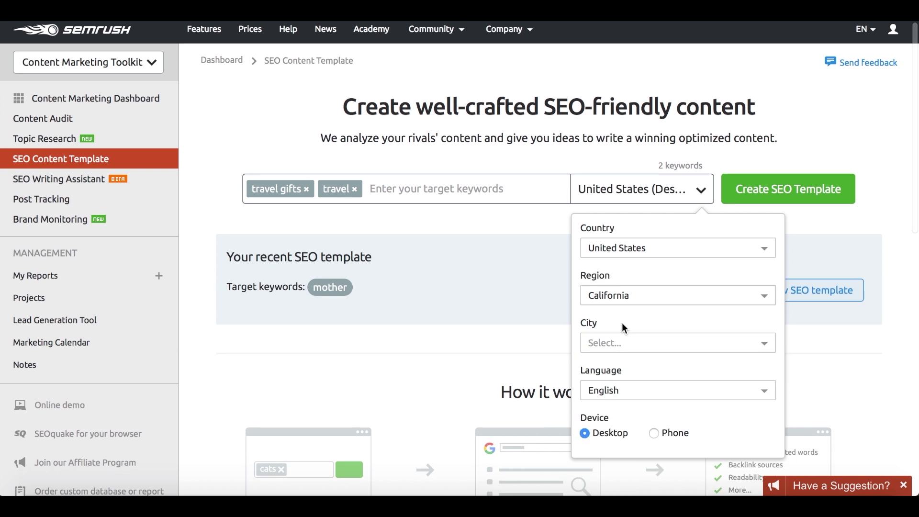
{"action": "left_click", "coordinate": [655, 431]}
{"action": "left_click", "coordinate": [607, 434]}
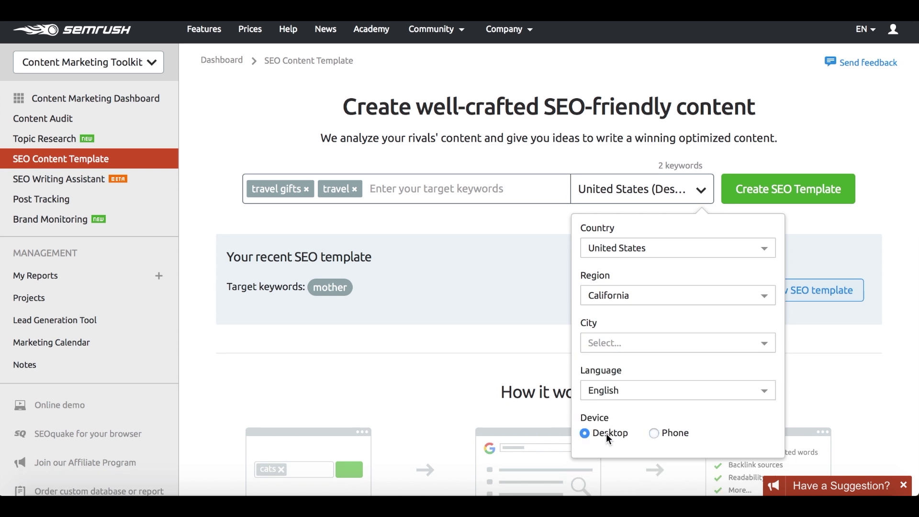
{"action": "left_click", "coordinate": [553, 229]}
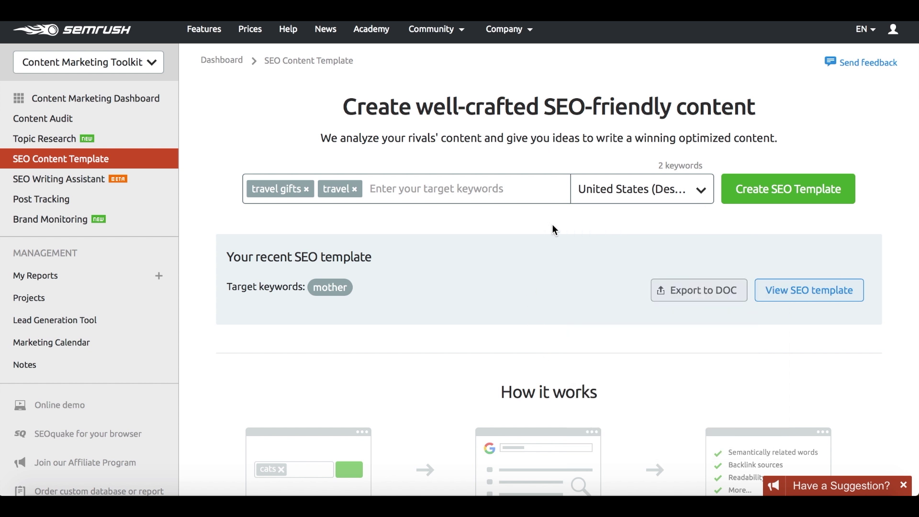
Create the SEO template for 'travel gifts' and 'travel' and list all ten rivals.
{"action": "left_click", "coordinate": [739, 200]}
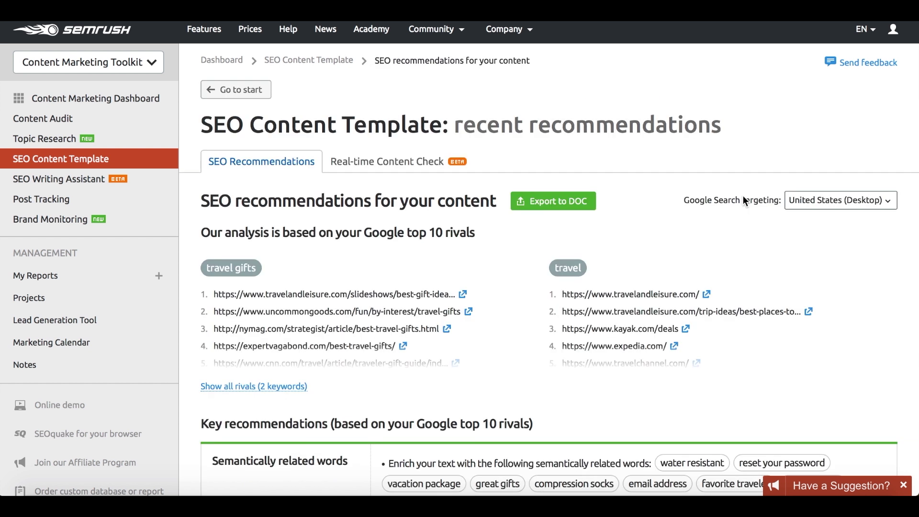
{"action": "scroll", "coordinate": [383, 265], "scroll_direction": "down", "scroll_amount": 1}
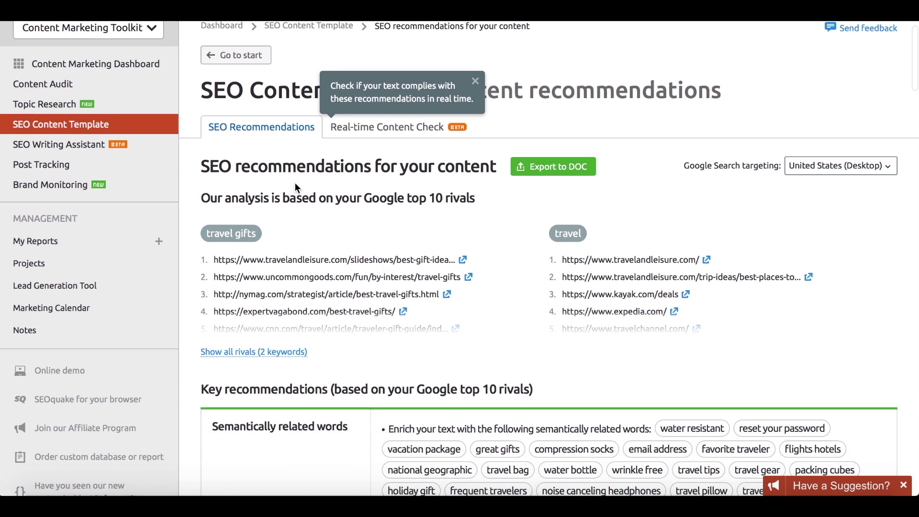
{"action": "left_click", "coordinate": [285, 351]}
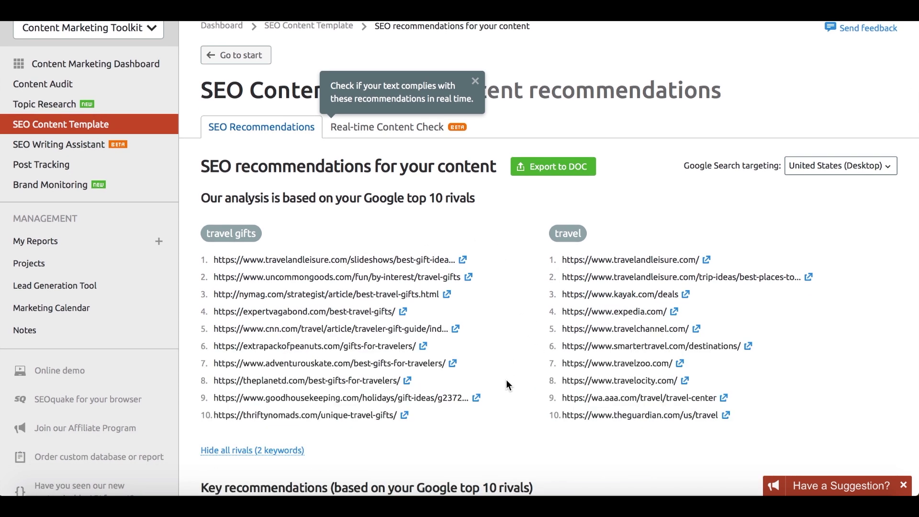
{"action": "scroll", "coordinate": [506, 384], "scroll_direction": "down", "scroll_amount": 1}
{"action": "scroll", "coordinate": [507, 385], "scroll_direction": "down", "scroll_amount": 4}
{"action": "scroll", "coordinate": [507, 385], "scroll_direction": "down", "scroll_amount": 5}
{"action": "scroll", "coordinate": [506, 384], "scroll_direction": "down", "scroll_amount": 2}
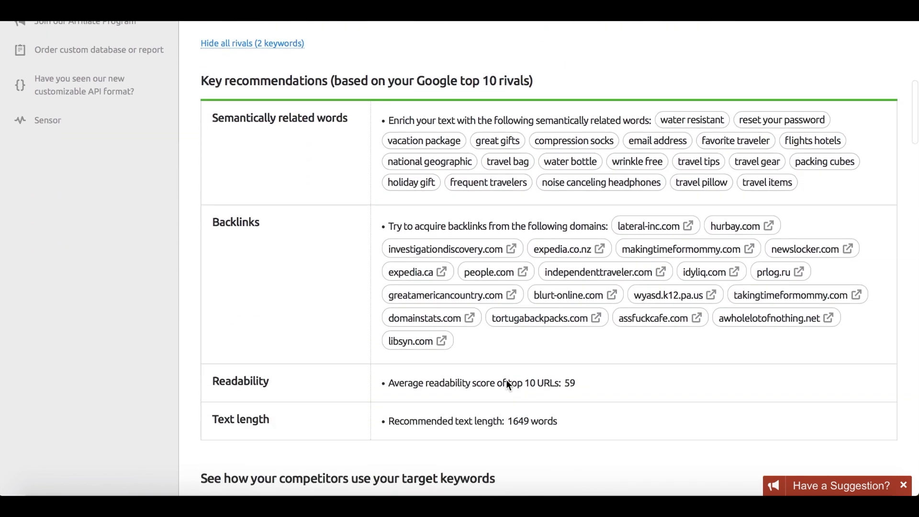
{"action": "scroll", "coordinate": [506, 384], "scroll_direction": "down", "scroll_amount": 1}
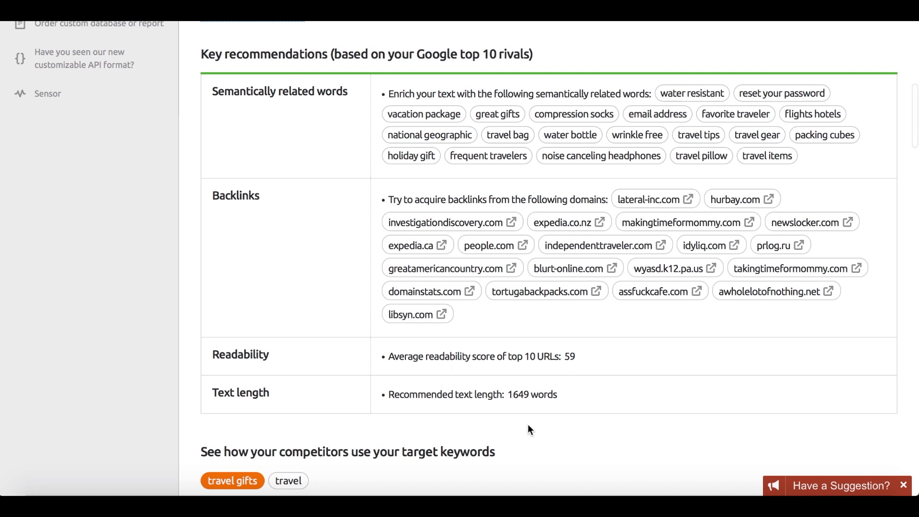
{"action": "scroll", "coordinate": [528, 425], "scroll_direction": "down", "scroll_amount": 5}
{"action": "scroll", "coordinate": [433, 286], "scroll_direction": "down", "scroll_amount": 3}
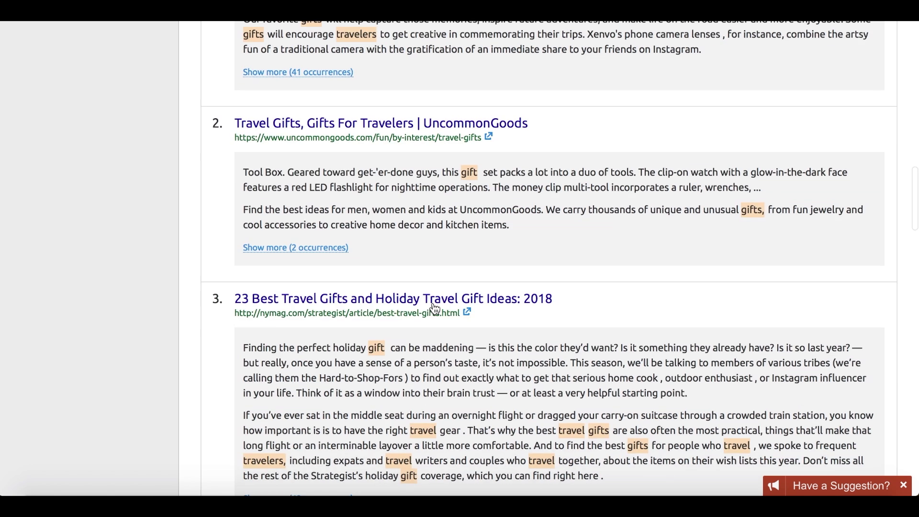
{"action": "scroll", "coordinate": [432, 302], "scroll_direction": "down", "scroll_amount": 3}
{"action": "scroll", "coordinate": [432, 307], "scroll_direction": "down", "scroll_amount": 3}
{"action": "scroll", "coordinate": [433, 307], "scroll_direction": "down", "scroll_amount": 3}
{"action": "scroll", "coordinate": [433, 307], "scroll_direction": "down", "scroll_amount": 4}
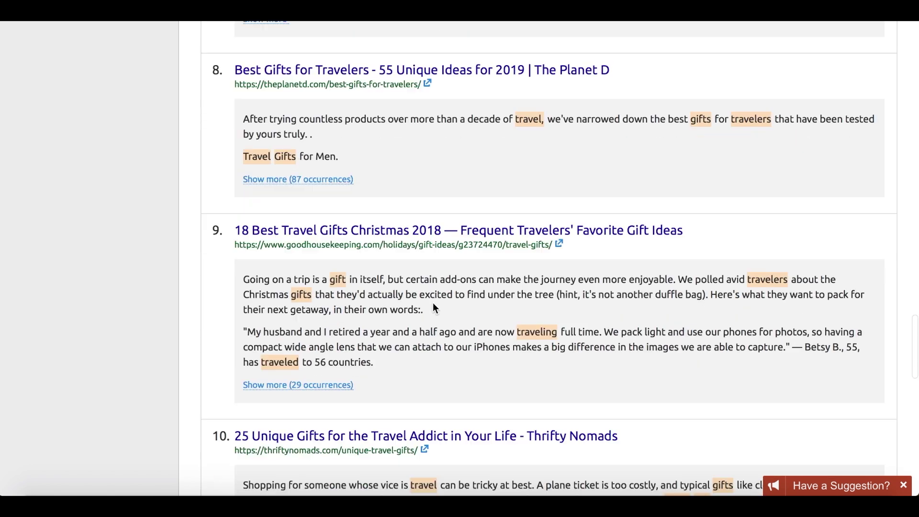
{"action": "scroll", "coordinate": [433, 308], "scroll_direction": "down", "scroll_amount": 5}
{"action": "scroll", "coordinate": [433, 307], "scroll_direction": "down", "scroll_amount": 2}
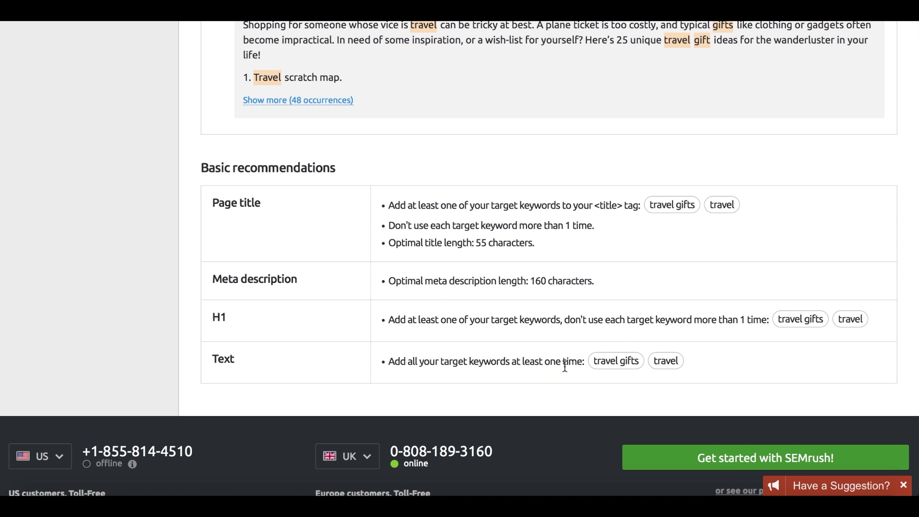
{"action": "scroll", "coordinate": [565, 366], "scroll_direction": "up", "scroll_amount": 2}
{"action": "scroll", "coordinate": [565, 367], "scroll_direction": "up", "scroll_amount": 3}
{"action": "scroll", "coordinate": [564, 366], "scroll_direction": "up", "scroll_amount": 4}
{"action": "scroll", "coordinate": [565, 366], "scroll_direction": "up", "scroll_amount": 3}
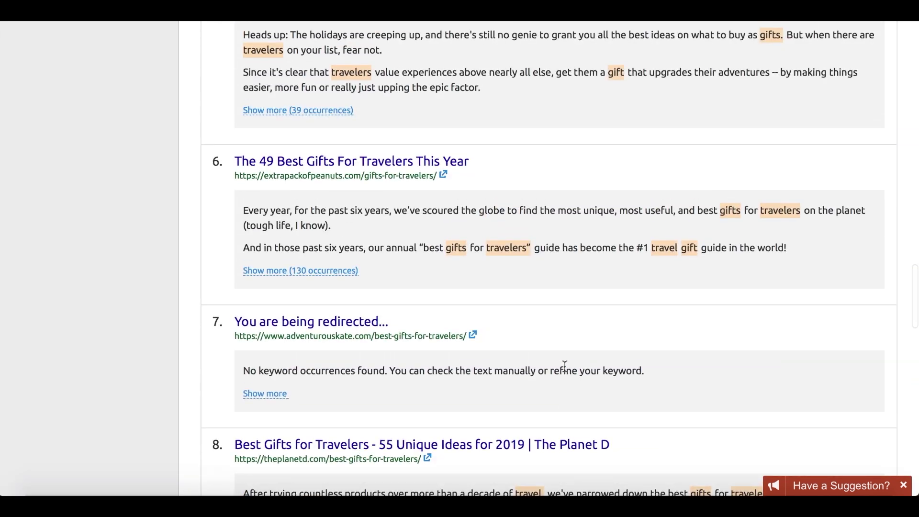
{"action": "scroll", "coordinate": [565, 366], "scroll_direction": "up", "scroll_amount": 5}
{"action": "scroll", "coordinate": [564, 366], "scroll_direction": "up", "scroll_amount": 2}
{"action": "scroll", "coordinate": [565, 367], "scroll_direction": "up", "scroll_amount": 3}
{"action": "scroll", "coordinate": [564, 366], "scroll_direction": "up", "scroll_amount": 1}
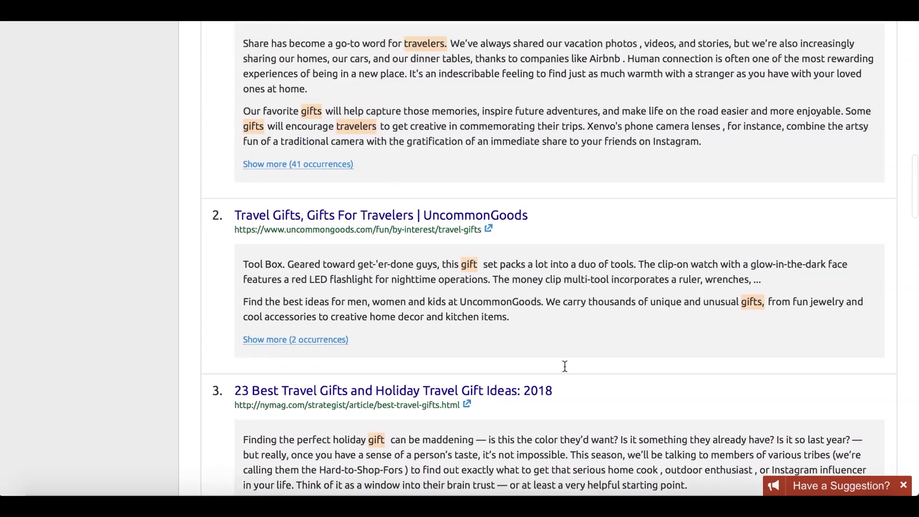
{"action": "scroll", "coordinate": [565, 367], "scroll_direction": "up", "scroll_amount": 4}
{"action": "scroll", "coordinate": [564, 368], "scroll_direction": "up", "scroll_amount": 2}
{"action": "scroll", "coordinate": [565, 367], "scroll_direction": "up", "scroll_amount": 4}
{"action": "scroll", "coordinate": [564, 367], "scroll_direction": "up", "scroll_amount": 2}
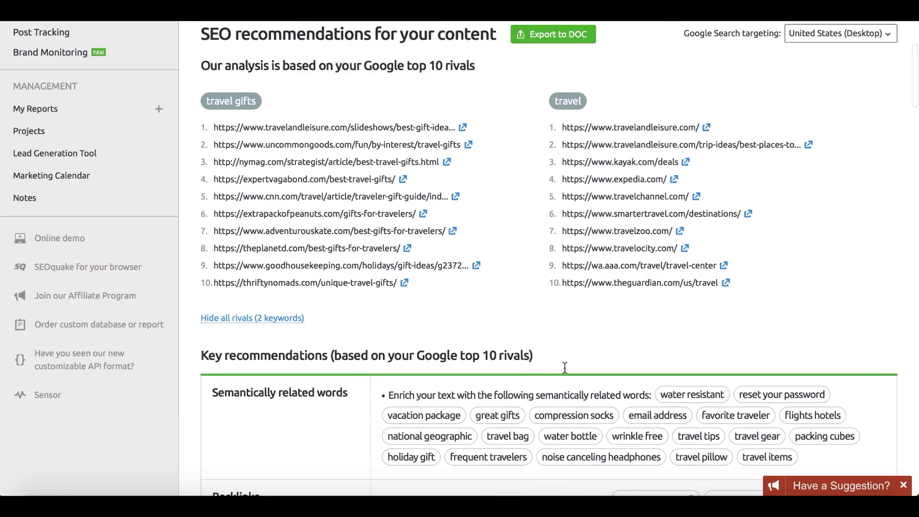
{"action": "scroll", "coordinate": [565, 367], "scroll_direction": "up", "scroll_amount": 3}
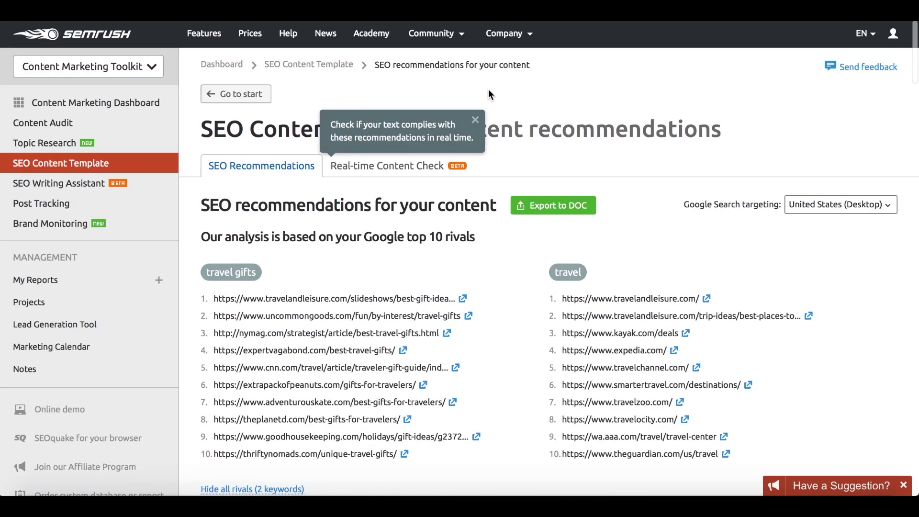
{"action": "left_click", "coordinate": [536, 204]}
{"action": "left_click", "coordinate": [50, 183]}
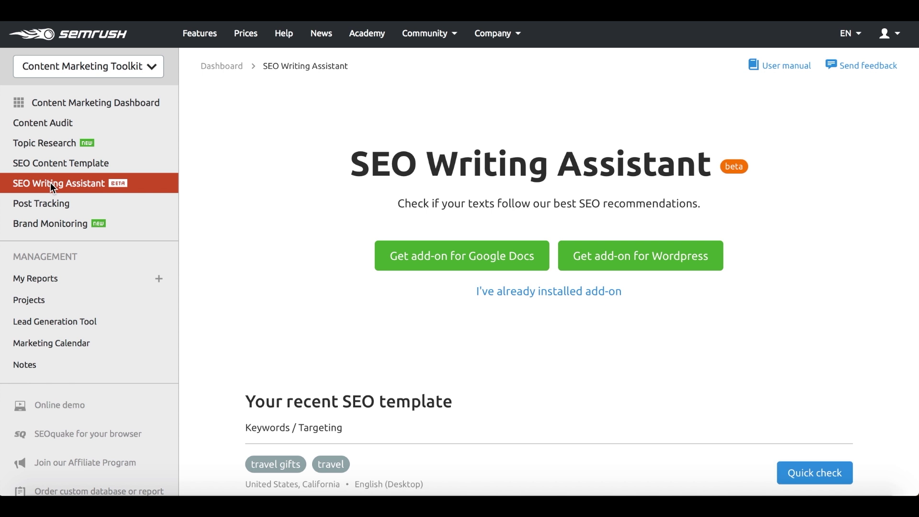
{"action": "scroll", "coordinate": [210, 224], "scroll_direction": "down", "scroll_amount": 2}
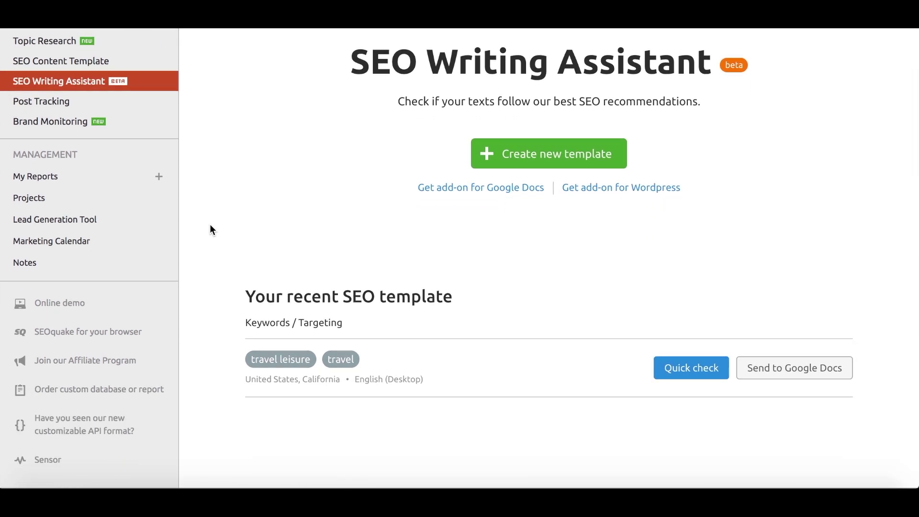
{"action": "scroll", "coordinate": [209, 224], "scroll_direction": "down", "scroll_amount": 1}
{"action": "scroll", "coordinate": [257, 355], "scroll_direction": "down", "scroll_amount": 1}
{"action": "scroll", "coordinate": [257, 356], "scroll_direction": "down", "scroll_amount": 5}
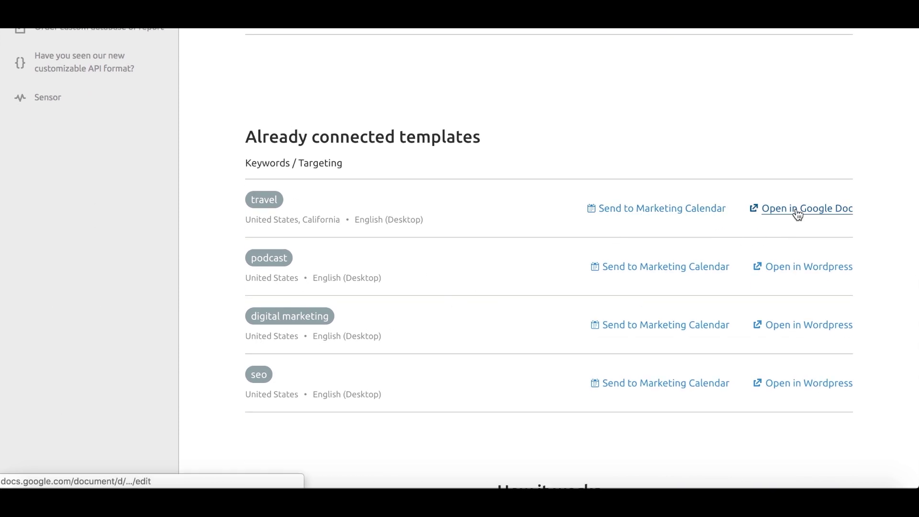
{"action": "scroll", "coordinate": [796, 214], "scroll_direction": "down", "scroll_amount": 1}
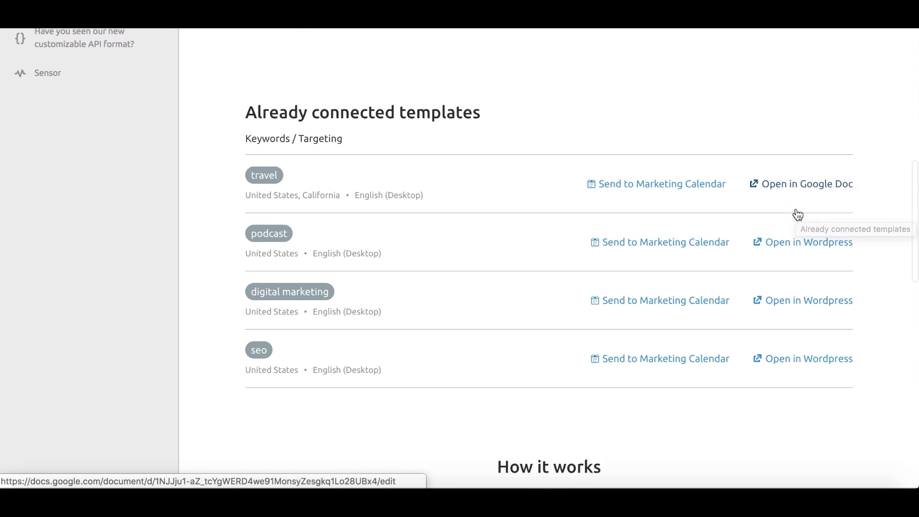
{"action": "scroll", "coordinate": [797, 213], "scroll_direction": "down", "scroll_amount": 5}
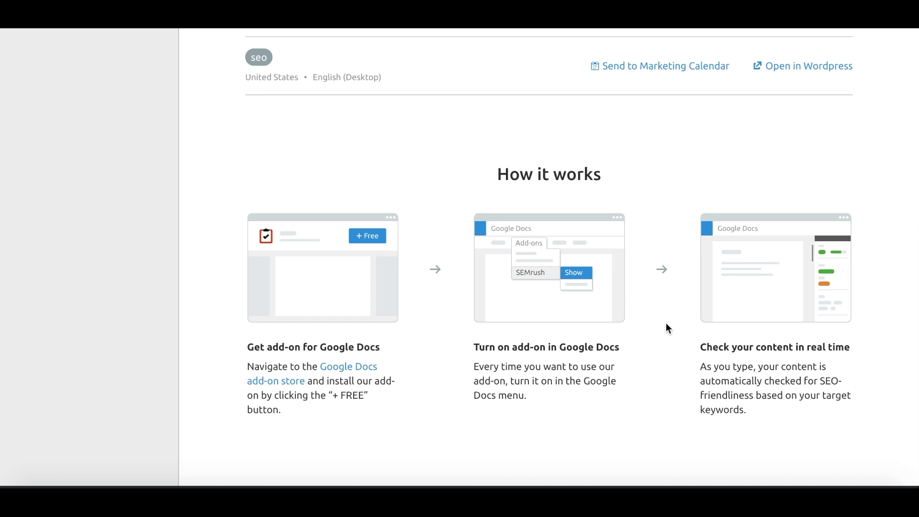
{"action": "scroll", "coordinate": [665, 323], "scroll_direction": "up", "scroll_amount": 4}
{"action": "scroll", "coordinate": [666, 323], "scroll_direction": "up", "scroll_amount": 6}
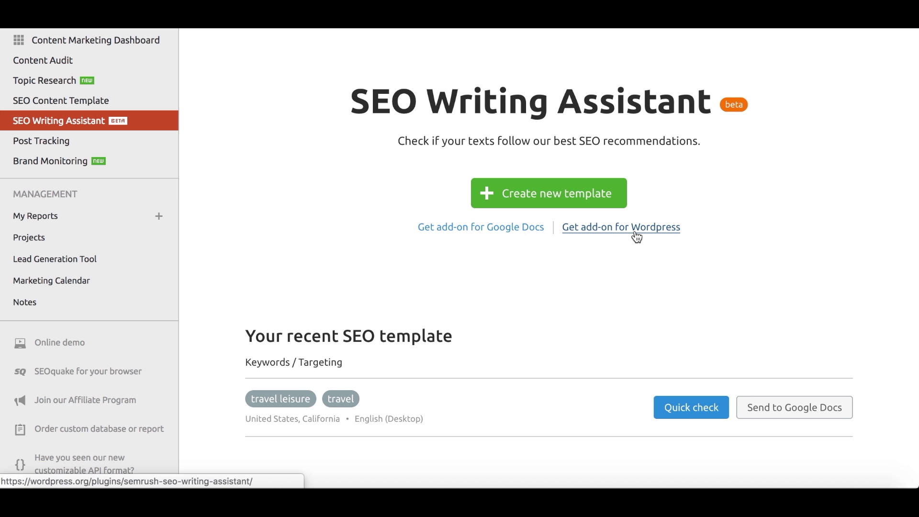
{"action": "scroll", "coordinate": [636, 237], "scroll_direction": "down", "scroll_amount": 2}
{"action": "scroll", "coordinate": [636, 237], "scroll_direction": "down", "scroll_amount": 3}
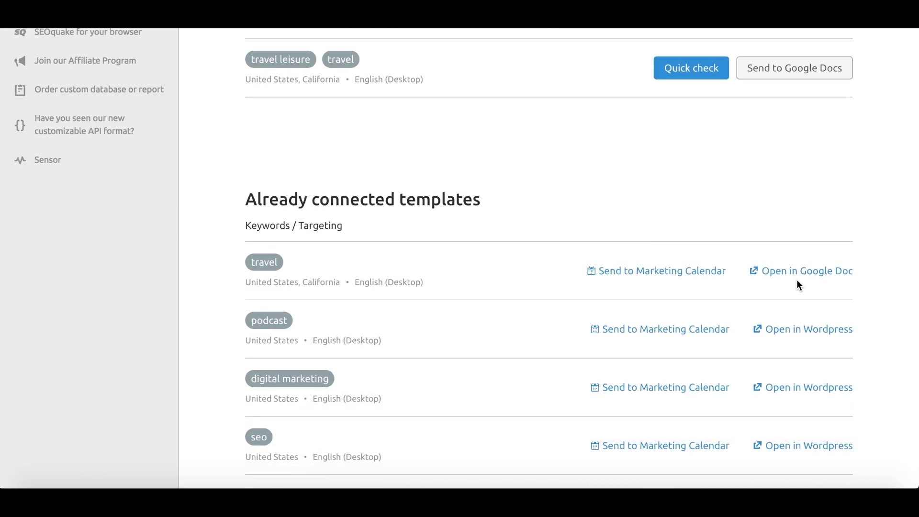
Open the travel template in Google Docs and view the SEO Writing Assistant's plagiarism check.
{"action": "left_click", "coordinate": [797, 277]}
{"action": "scroll", "coordinate": [507, 292], "scroll_direction": "down", "scroll_amount": 3}
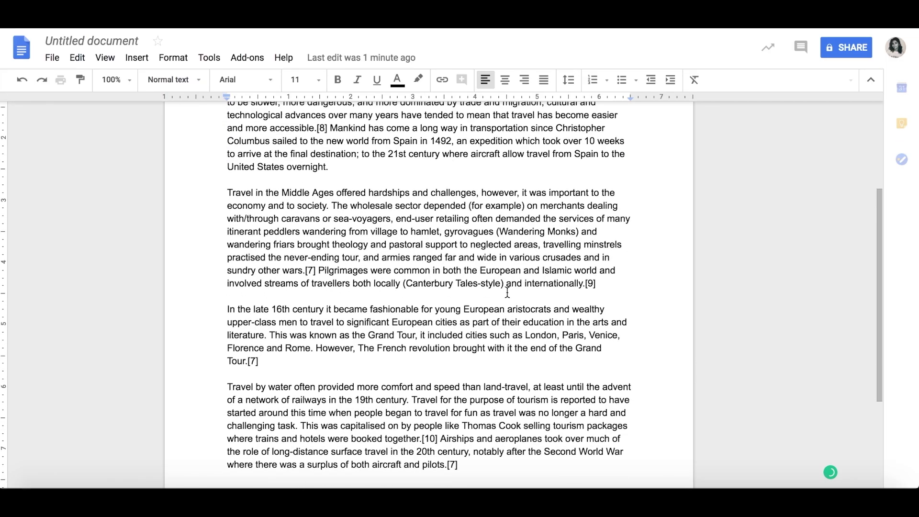
{"action": "scroll", "coordinate": [507, 293], "scroll_direction": "up", "scroll_amount": 3}
{"action": "left_click", "coordinate": [244, 58]}
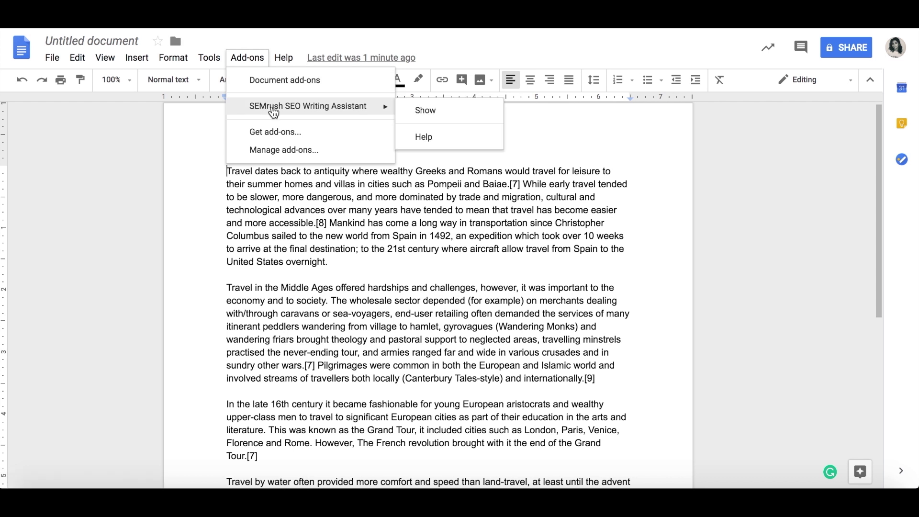
{"action": "left_click", "coordinate": [427, 111]}
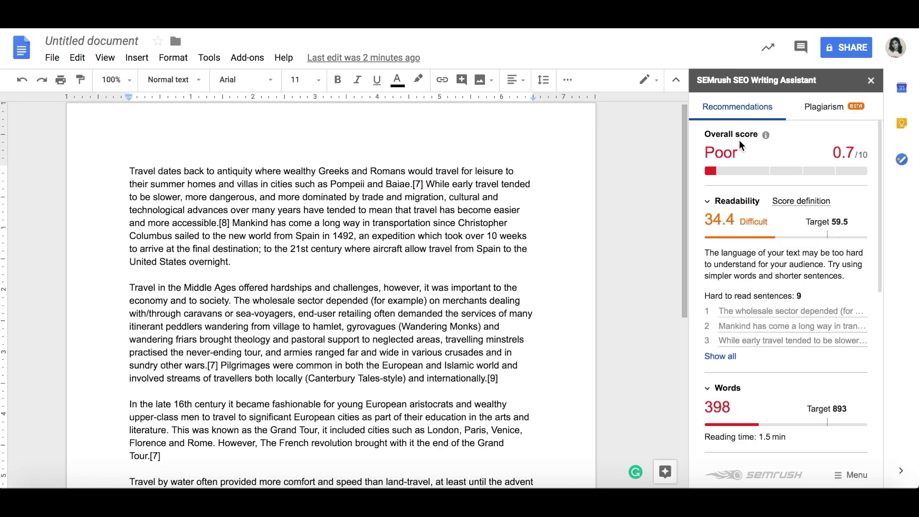
{"action": "scroll", "coordinate": [739, 144], "scroll_direction": "down", "scroll_amount": 1}
{"action": "scroll", "coordinate": [744, 272], "scroll_direction": "down", "scroll_amount": 2}
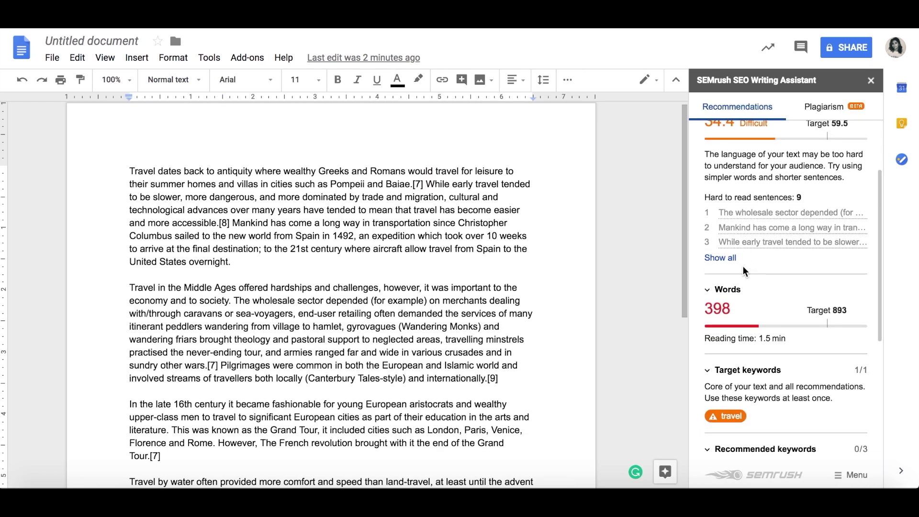
{"action": "scroll", "coordinate": [760, 343], "scroll_direction": "down", "scroll_amount": 2}
{"action": "scroll", "coordinate": [747, 334], "scroll_direction": "down", "scroll_amount": 1}
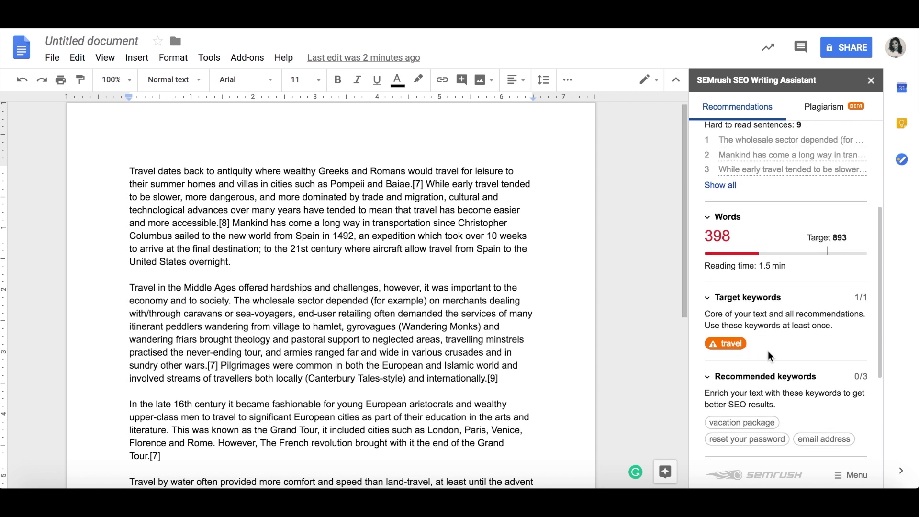
{"action": "scroll", "coordinate": [747, 362], "scroll_direction": "down", "scroll_amount": 2}
{"action": "scroll", "coordinate": [723, 375], "scroll_direction": "down", "scroll_amount": 2}
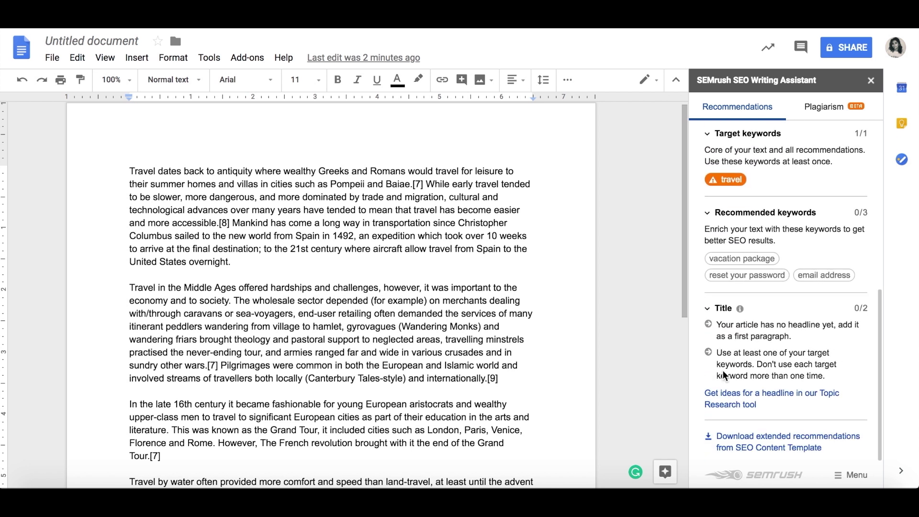
{"action": "scroll", "coordinate": [746, 353], "scroll_direction": "up", "scroll_amount": 5}
{"action": "scroll", "coordinate": [784, 320], "scroll_direction": "up", "scroll_amount": 5}
{"action": "left_click", "coordinate": [823, 111]}
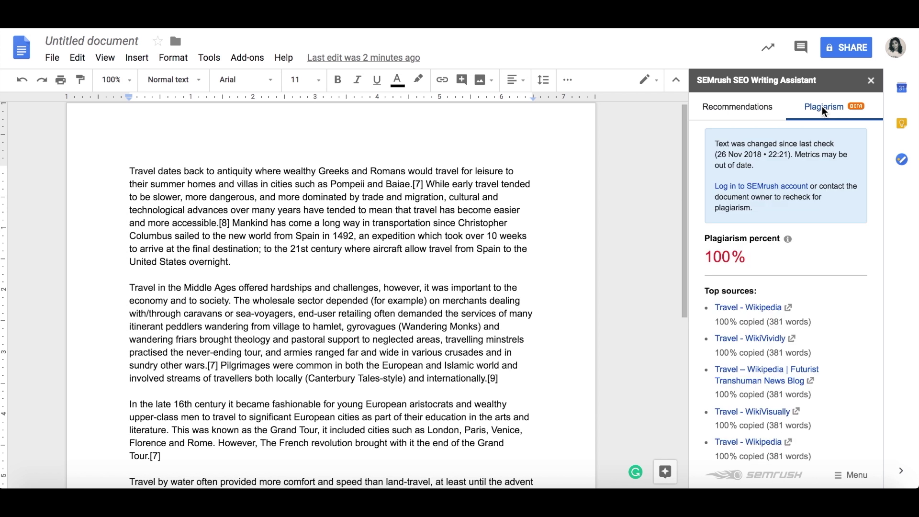
{"action": "scroll", "coordinate": [786, 218], "scroll_direction": "down", "scroll_amount": 2}
{"action": "scroll", "coordinate": [786, 217], "scroll_direction": "down", "scroll_amount": 1}
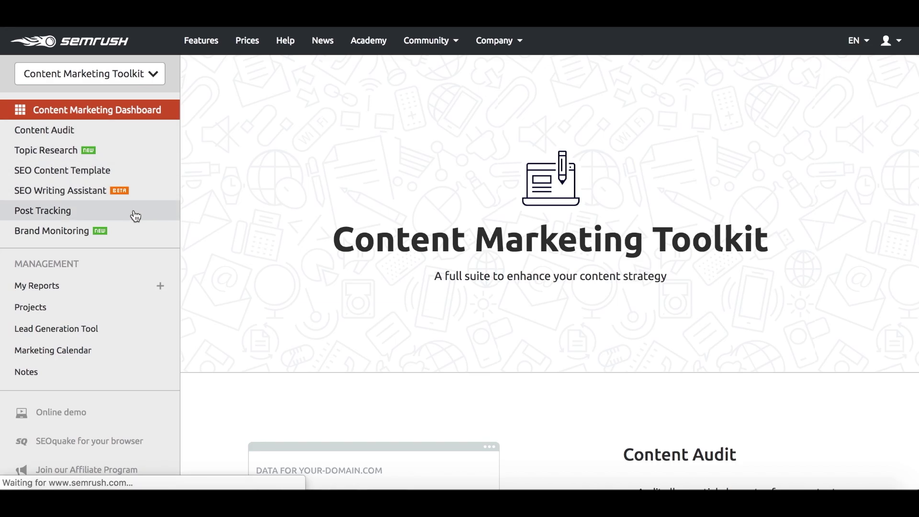
Open Post Tracking and list the seoquake.com project's tracked articles.
{"action": "left_click", "coordinate": [135, 216]}
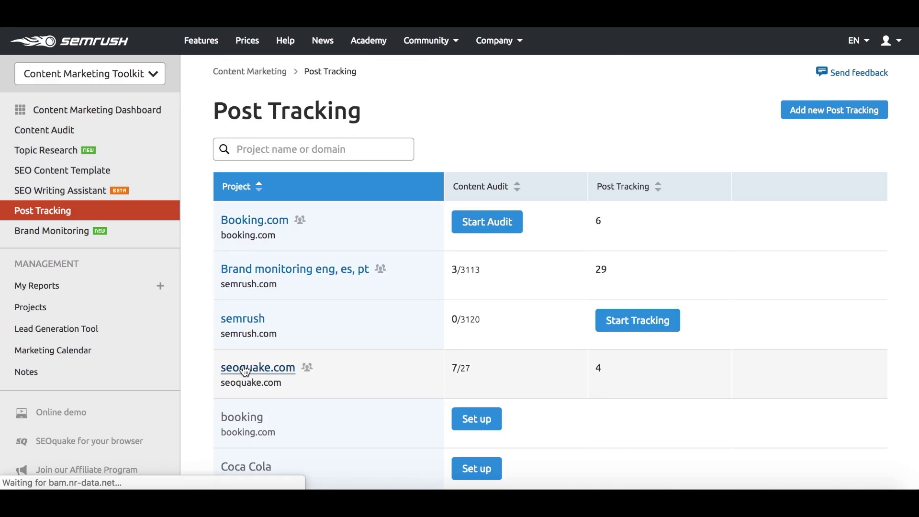
{"action": "left_click", "coordinate": [245, 371]}
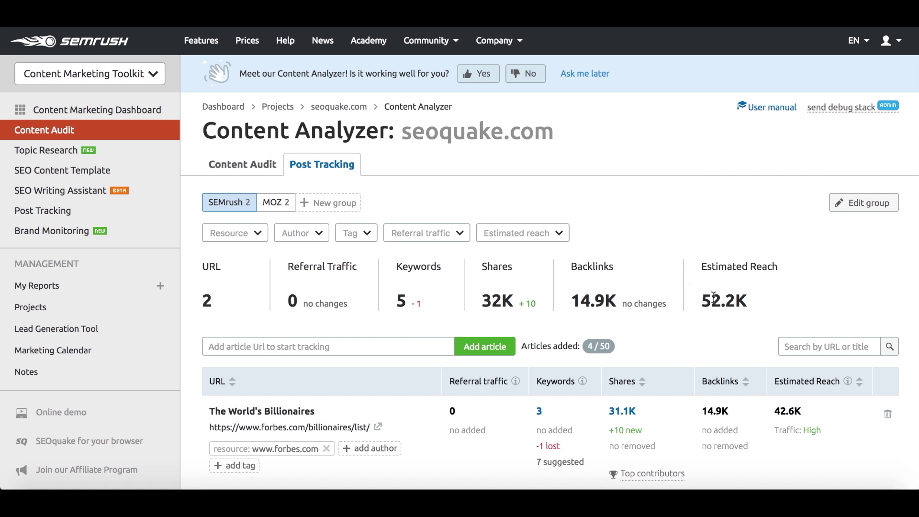
{"action": "scroll", "coordinate": [713, 296], "scroll_direction": "down", "scroll_amount": 2}
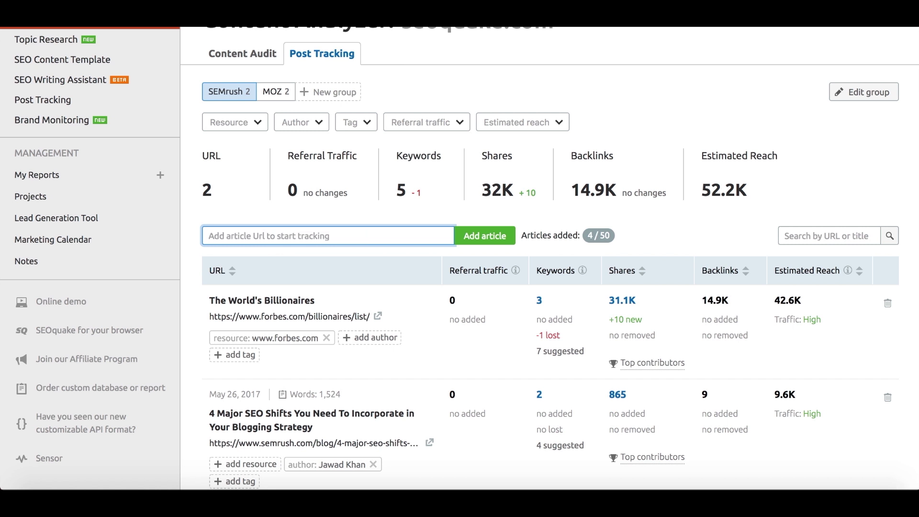
{"action": "scroll", "coordinate": [456, 226], "scroll_direction": "down", "scroll_amount": 2}
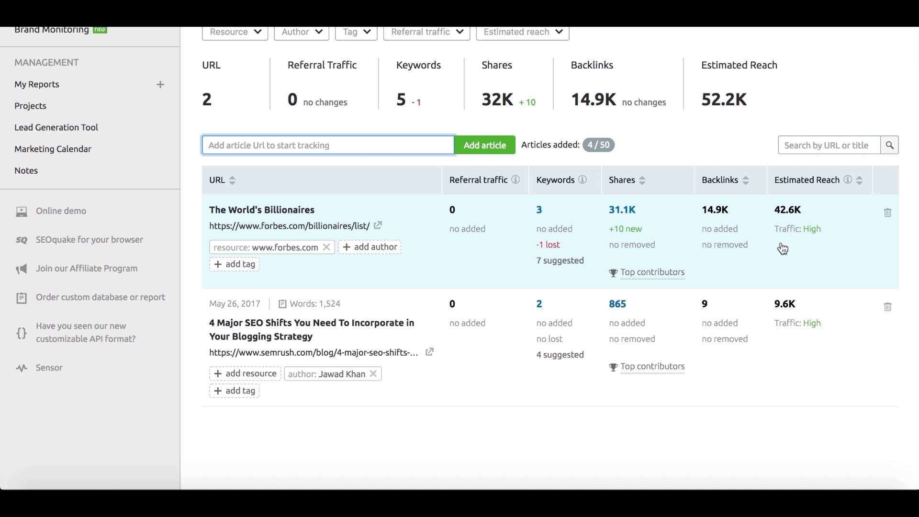
Open the detailed stats page for the '4 Major SEO Shifts' article.
{"action": "left_click", "coordinate": [330, 331]}
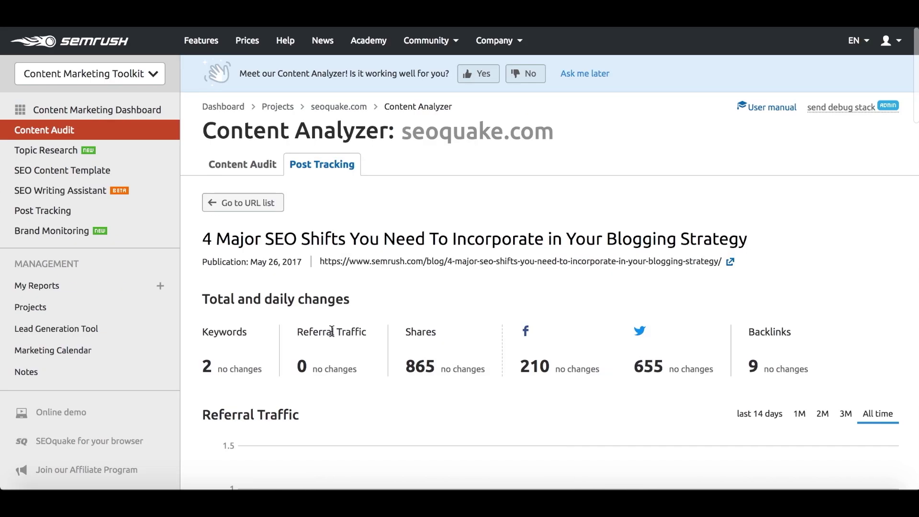
{"action": "scroll", "coordinate": [433, 241], "scroll_direction": "down", "scroll_amount": 2}
{"action": "scroll", "coordinate": [423, 239], "scroll_direction": "down", "scroll_amount": 1}
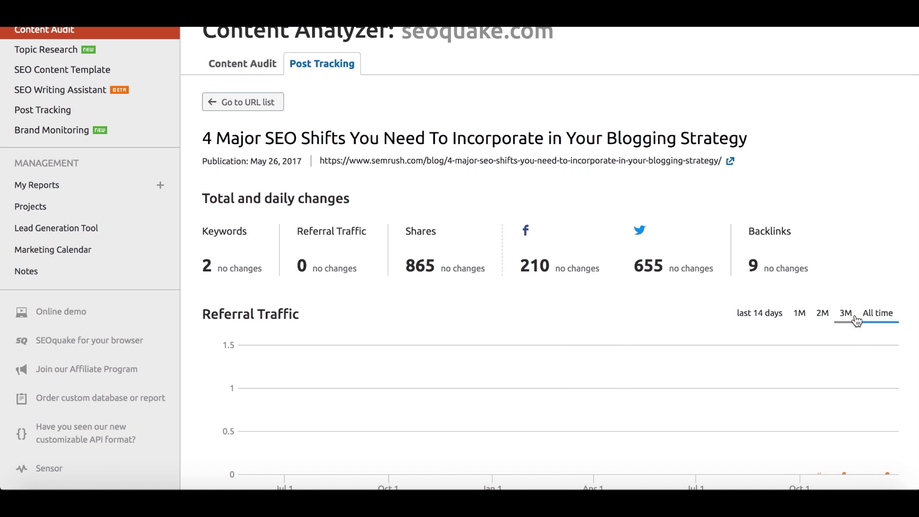
{"action": "scroll", "coordinate": [612, 250], "scroll_direction": "down", "scroll_amount": 2}
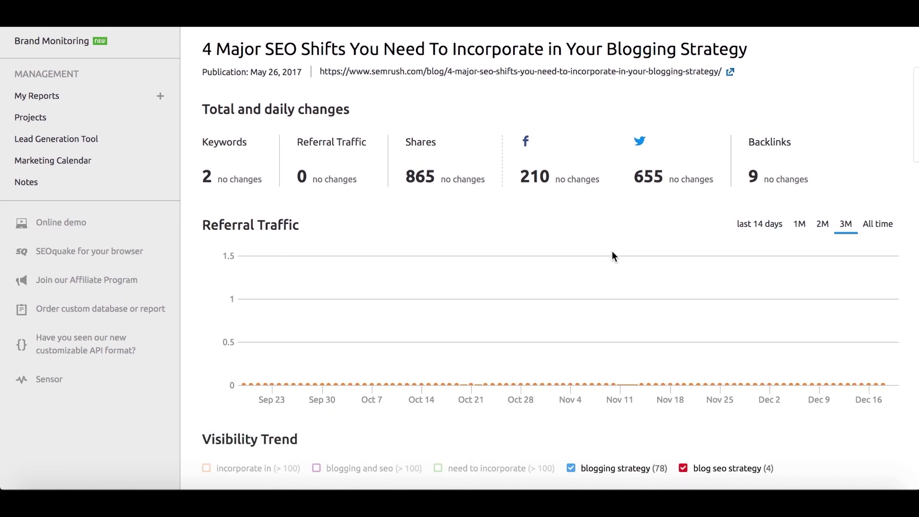
{"action": "scroll", "coordinate": [385, 273], "scroll_direction": "down", "scroll_amount": 1}
{"action": "scroll", "coordinate": [440, 297], "scroll_direction": "down", "scroll_amount": 5}
{"action": "scroll", "coordinate": [440, 295], "scroll_direction": "down", "scroll_amount": 3}
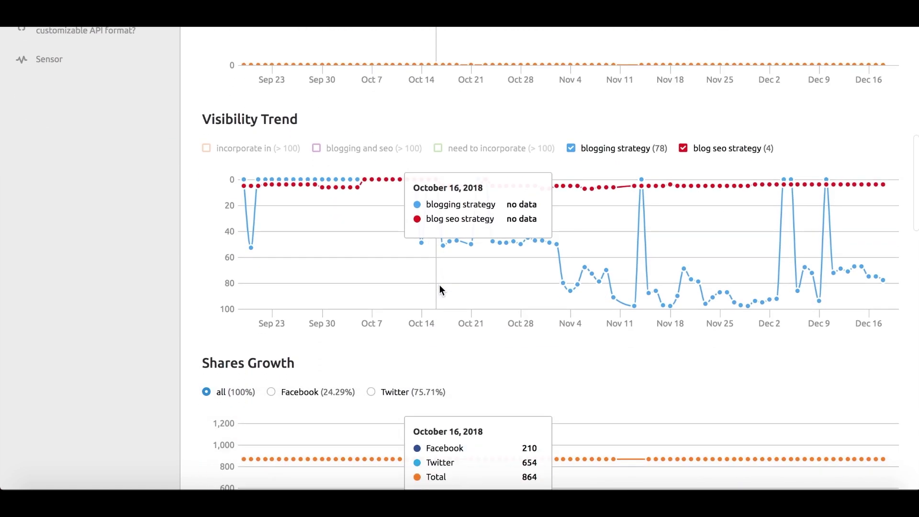
{"action": "scroll", "coordinate": [435, 288], "scroll_direction": "down", "scroll_amount": 2}
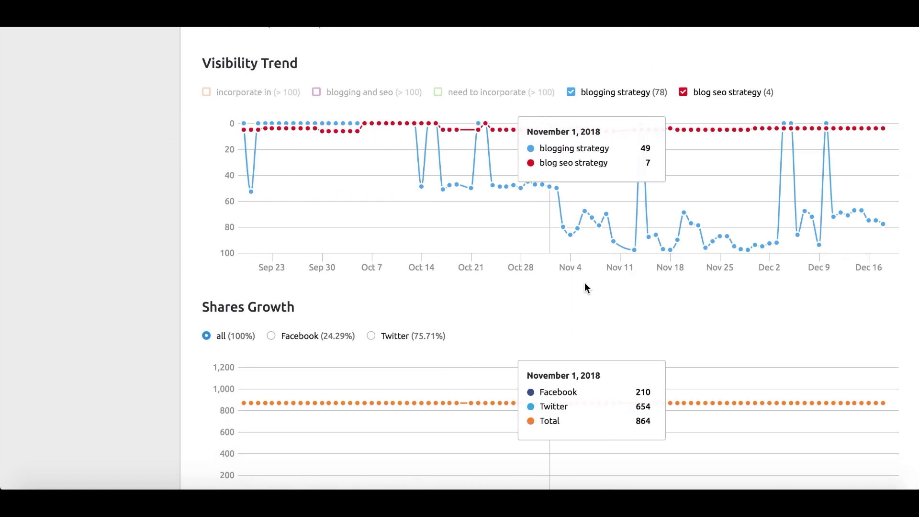
{"action": "scroll", "coordinate": [662, 287], "scroll_direction": "down", "scroll_amount": 5}
{"action": "scroll", "coordinate": [663, 287], "scroll_direction": "down", "scroll_amount": 3}
{"action": "scroll", "coordinate": [662, 289], "scroll_direction": "down", "scroll_amount": 1}
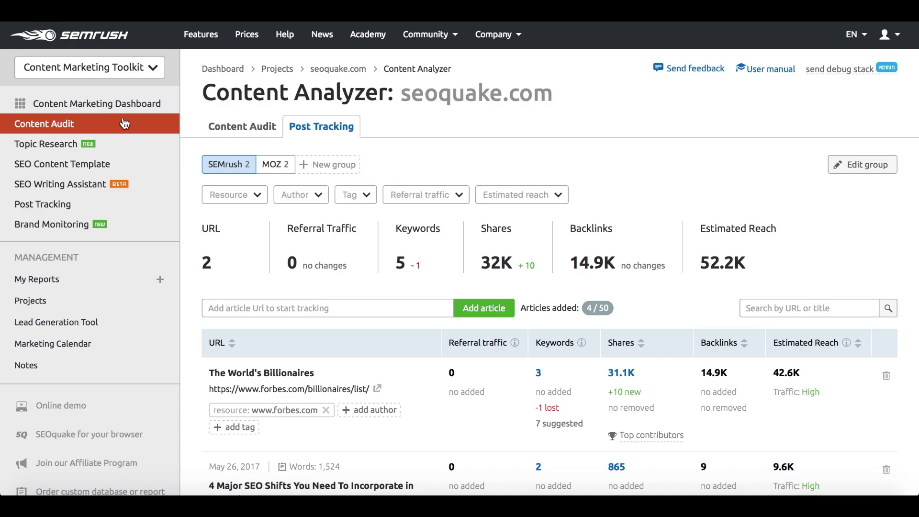
Open the Booking.com Brand Monitoring project and show its Overview.
{"action": "left_click", "coordinate": [117, 224]}
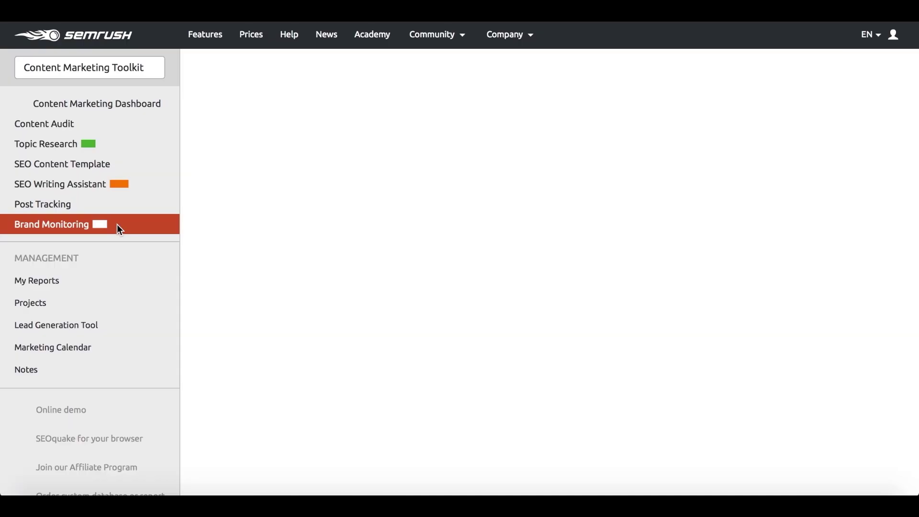
{"action": "left_click", "coordinate": [246, 201]}
{"action": "left_click", "coordinate": [244, 182]}
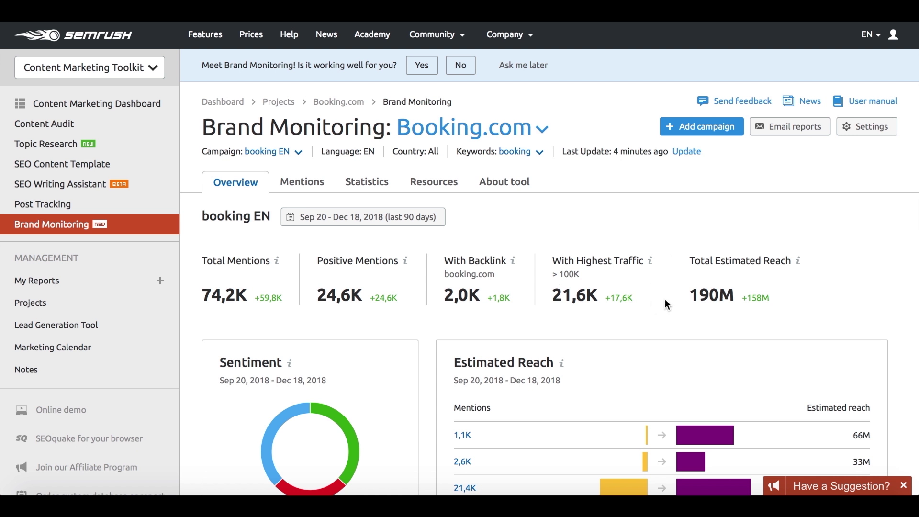
{"action": "scroll", "coordinate": [670, 303], "scroll_direction": "down", "scroll_amount": 3}
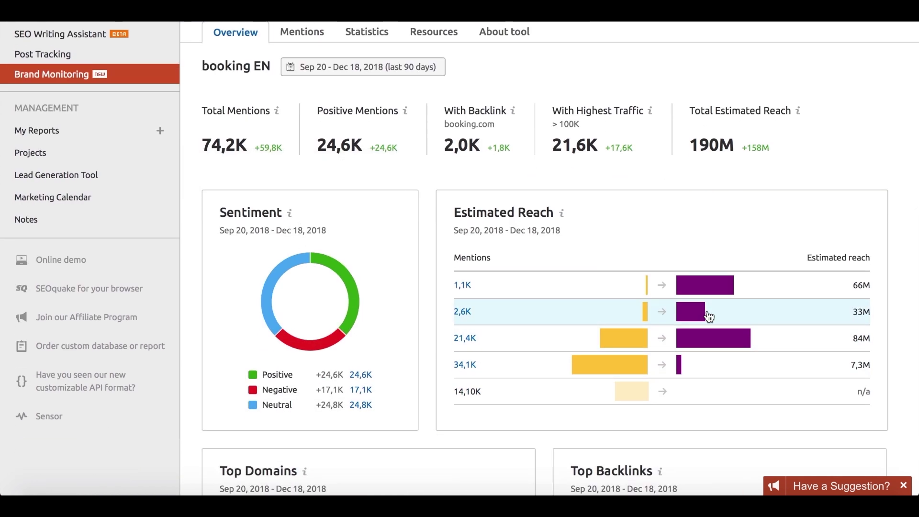
{"action": "scroll", "coordinate": [685, 298], "scroll_direction": "down", "scroll_amount": 2}
{"action": "scroll", "coordinate": [685, 298], "scroll_direction": "down", "scroll_amount": 2}
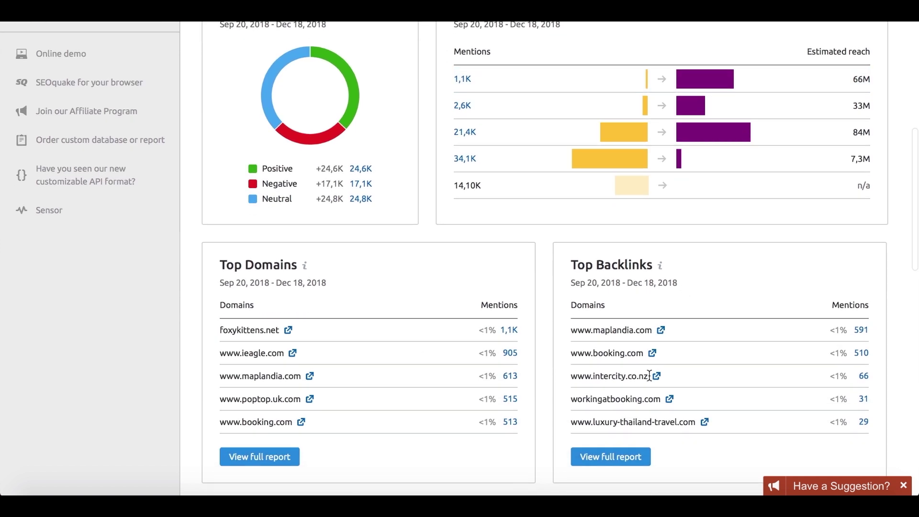
{"action": "scroll", "coordinate": [649, 376], "scroll_direction": "down", "scroll_amount": 4}
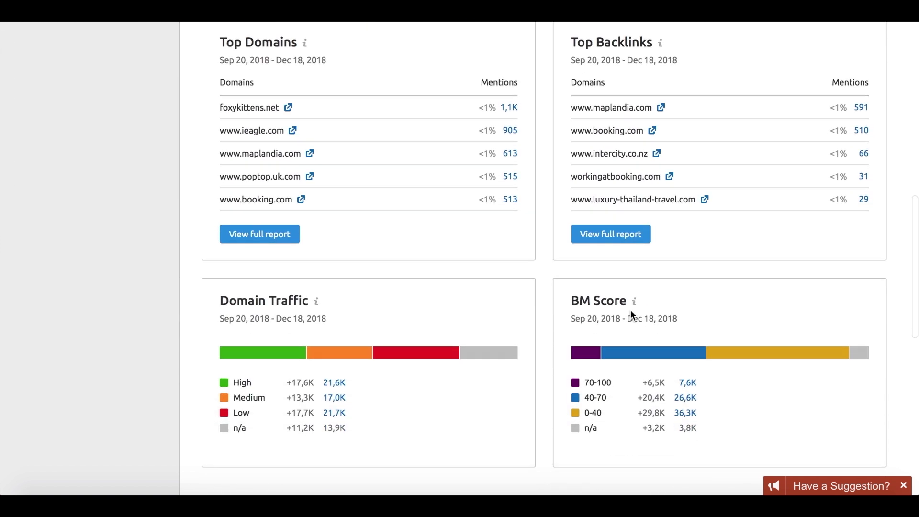
{"action": "scroll", "coordinate": [629, 313], "scroll_direction": "up", "scroll_amount": 3}
{"action": "scroll", "coordinate": [627, 316], "scroll_direction": "up", "scroll_amount": 4}
{"action": "scroll", "coordinate": [627, 317], "scroll_direction": "up", "scroll_amount": 1}
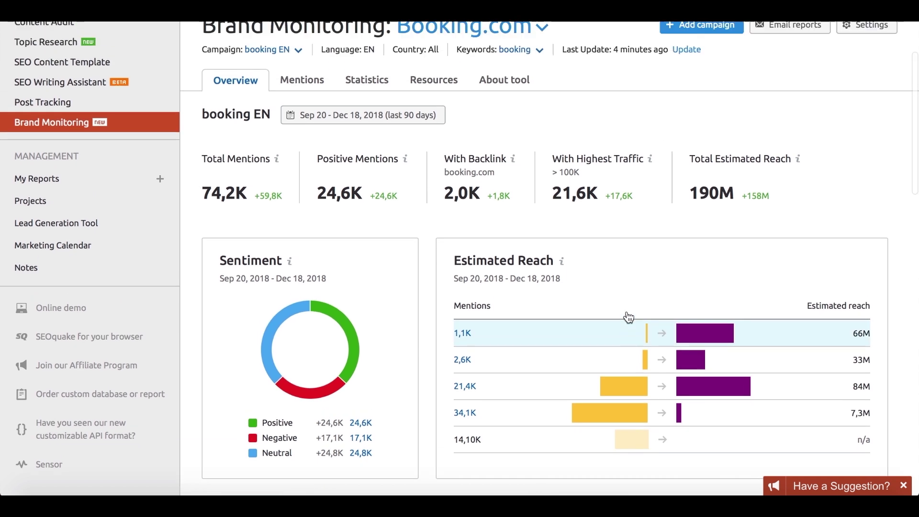
{"action": "scroll", "coordinate": [627, 311], "scroll_direction": "up", "scroll_amount": 2}
Browse Booking.com mentions and their filters, switch to Twitter mentions, then open Statistics.
{"action": "left_click", "coordinate": [293, 180]}
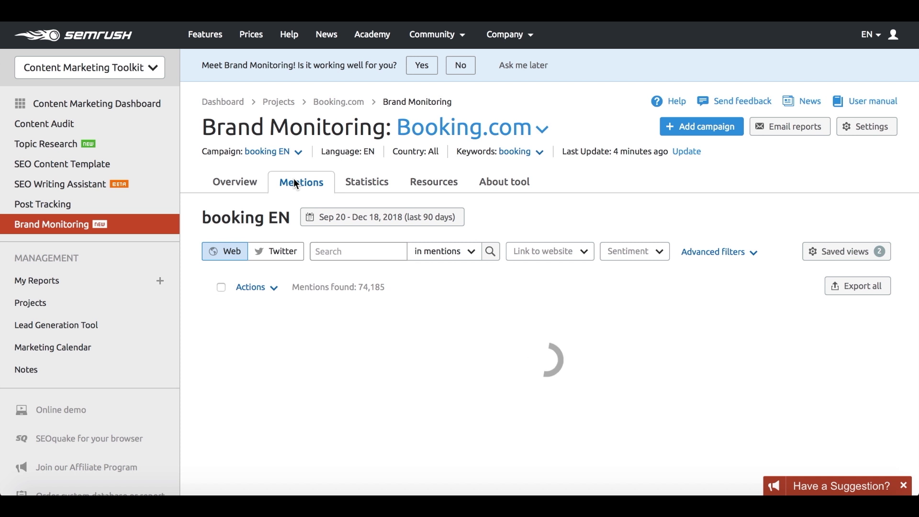
{"action": "left_click", "coordinate": [439, 255]}
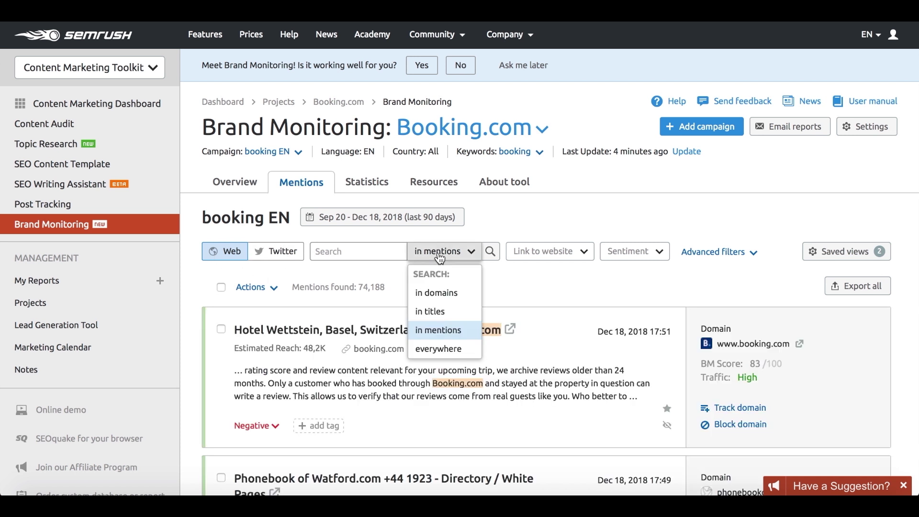
{"action": "left_click", "coordinate": [542, 251]}
{"action": "left_click", "coordinate": [632, 251]}
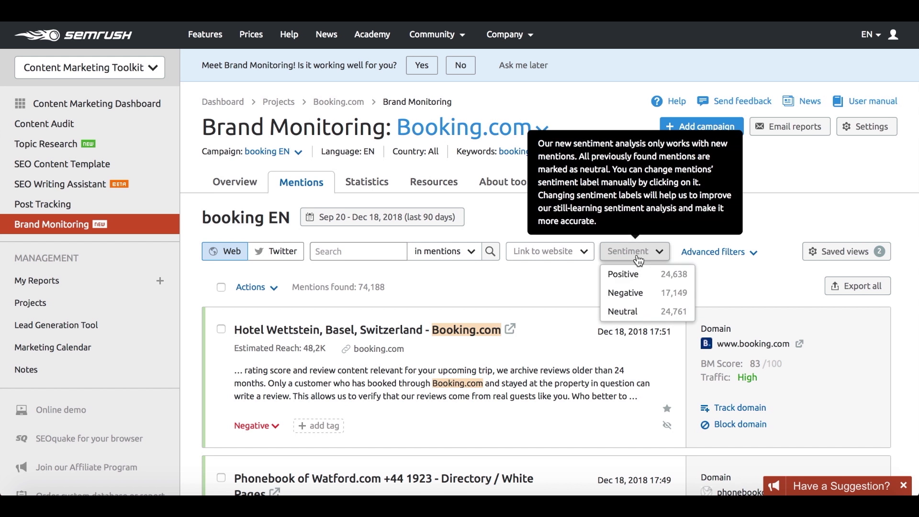
{"action": "left_click", "coordinate": [711, 252]}
{"action": "scroll", "coordinate": [641, 295], "scroll_direction": "down", "scroll_amount": 3}
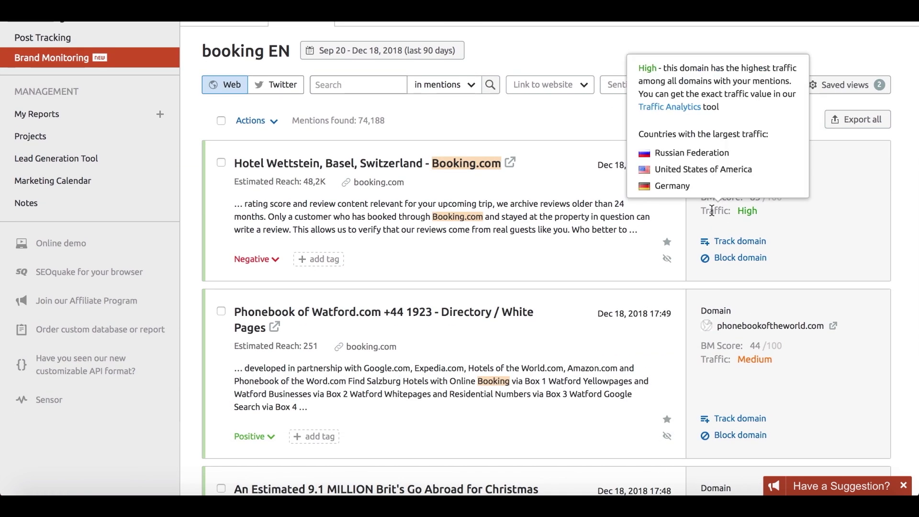
{"action": "mouse_move", "coordinate": [280, 350]}
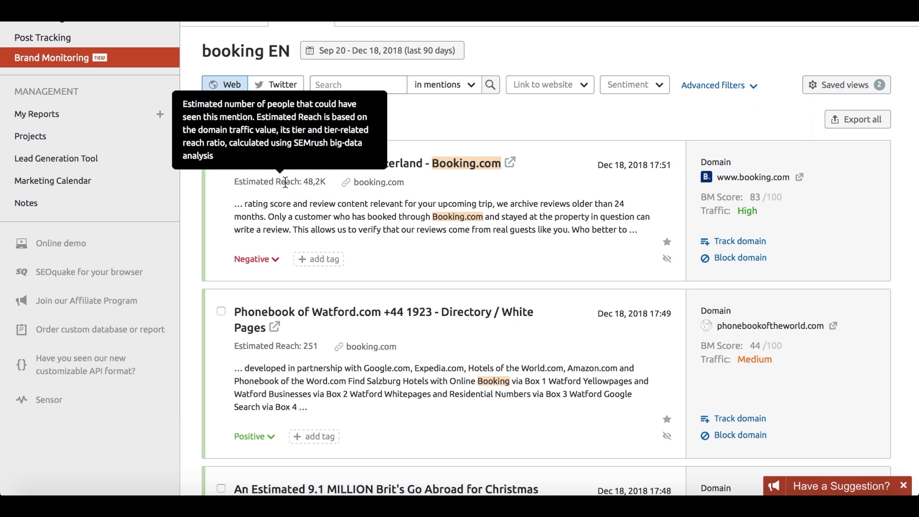
{"action": "scroll", "coordinate": [291, 187], "scroll_direction": "up", "scroll_amount": 3}
{"action": "left_click", "coordinate": [277, 250]}
{"action": "scroll", "coordinate": [272, 252], "scroll_direction": "down", "scroll_amount": 2}
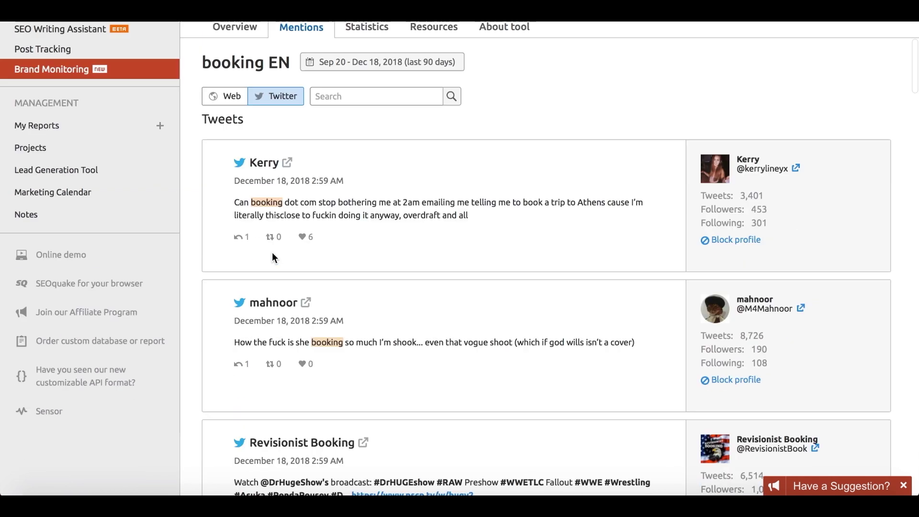
{"action": "scroll", "coordinate": [272, 252], "scroll_direction": "down", "scroll_amount": 3}
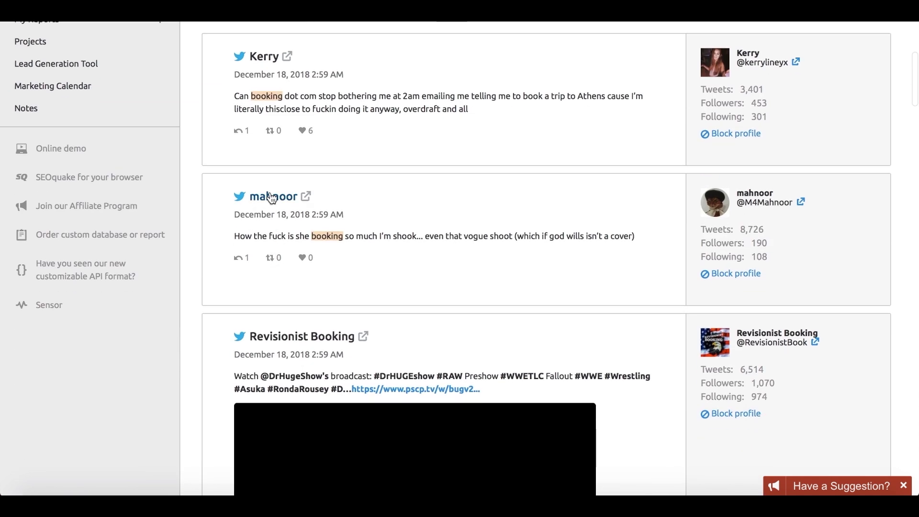
{"action": "scroll", "coordinate": [288, 199], "scroll_direction": "up", "scroll_amount": 5}
{"action": "scroll", "coordinate": [338, 195], "scroll_direction": "up", "scroll_amount": 2}
{"action": "left_click", "coordinate": [373, 187]}
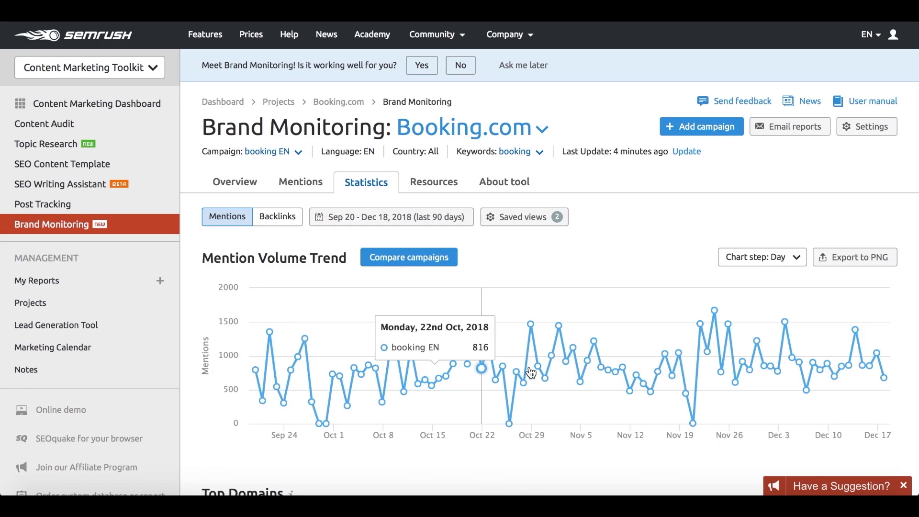
Compare booking EN with expedia EN, then view backlink mentions and their target pages.
{"action": "left_click", "coordinate": [393, 260]}
{"action": "left_click", "coordinate": [395, 311]}
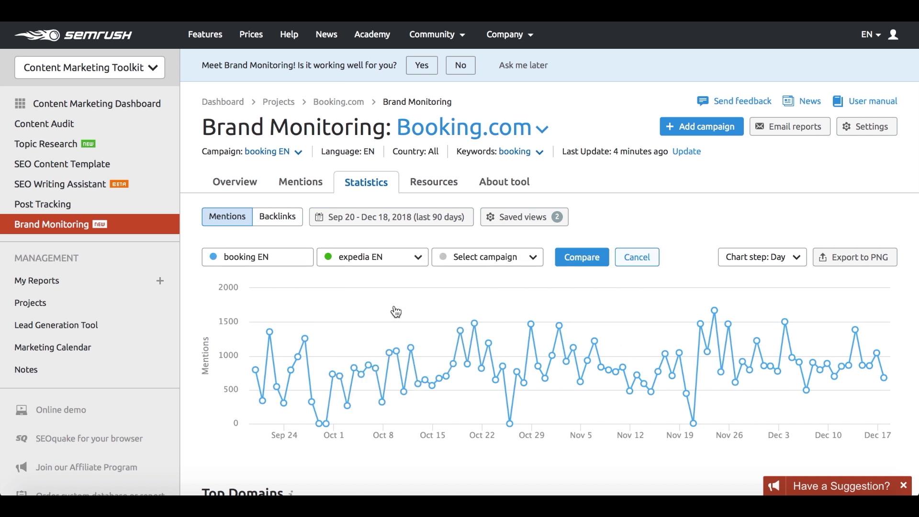
{"action": "left_click", "coordinate": [582, 257]}
{"action": "scroll", "coordinate": [500, 239], "scroll_direction": "down", "scroll_amount": 2}
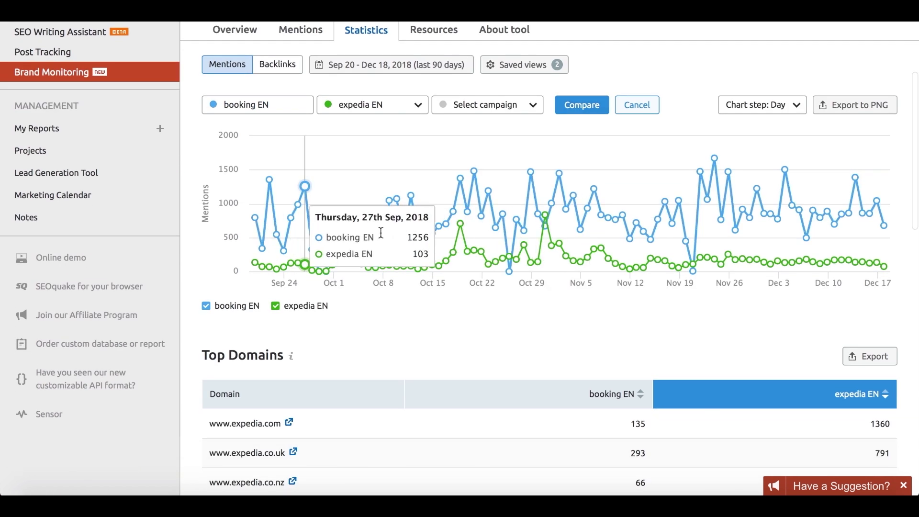
{"action": "scroll", "coordinate": [579, 339], "scroll_direction": "down", "scroll_amount": 1}
{"action": "scroll", "coordinate": [578, 340], "scroll_direction": "down", "scroll_amount": 2}
{"action": "scroll", "coordinate": [580, 339], "scroll_direction": "up", "scroll_amount": 1}
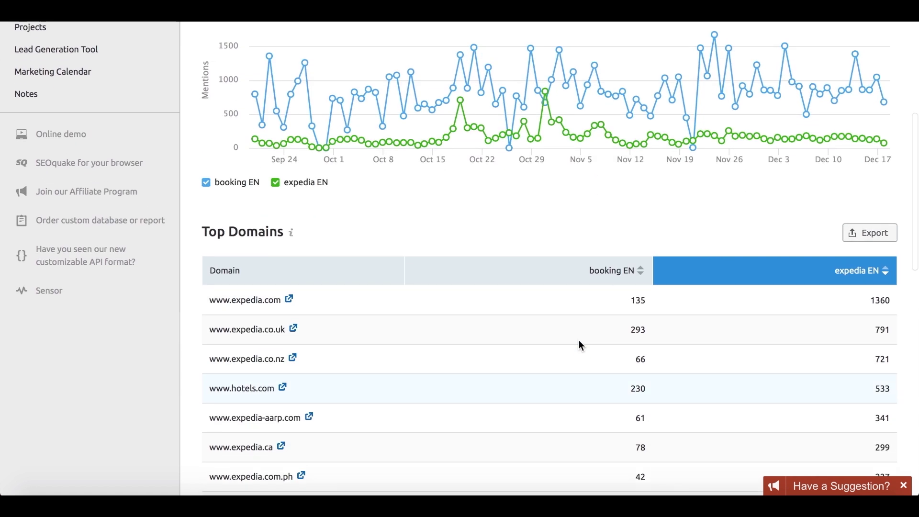
{"action": "scroll", "coordinate": [580, 339], "scroll_direction": "up", "scroll_amount": 2}
{"action": "scroll", "coordinate": [579, 340], "scroll_direction": "up", "scroll_amount": 2}
{"action": "mouse_move", "coordinate": [332, 319]}
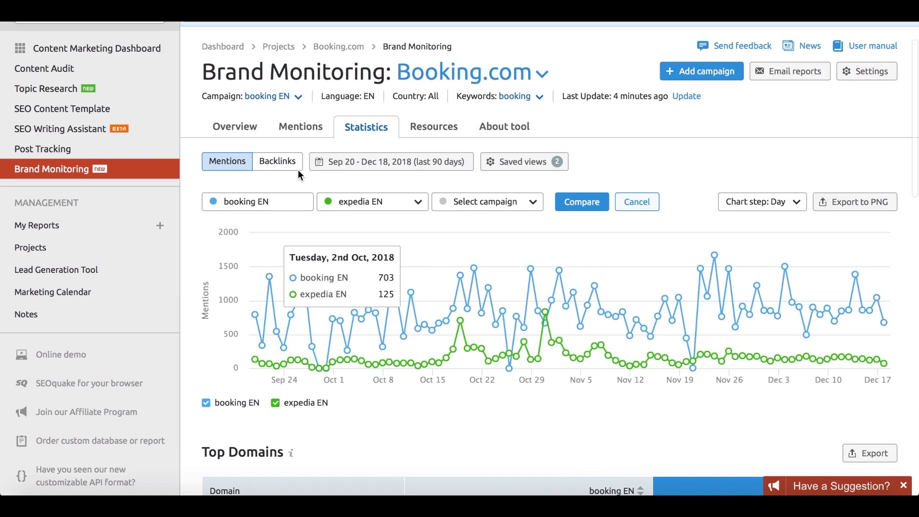
{"action": "left_click", "coordinate": [290, 158]}
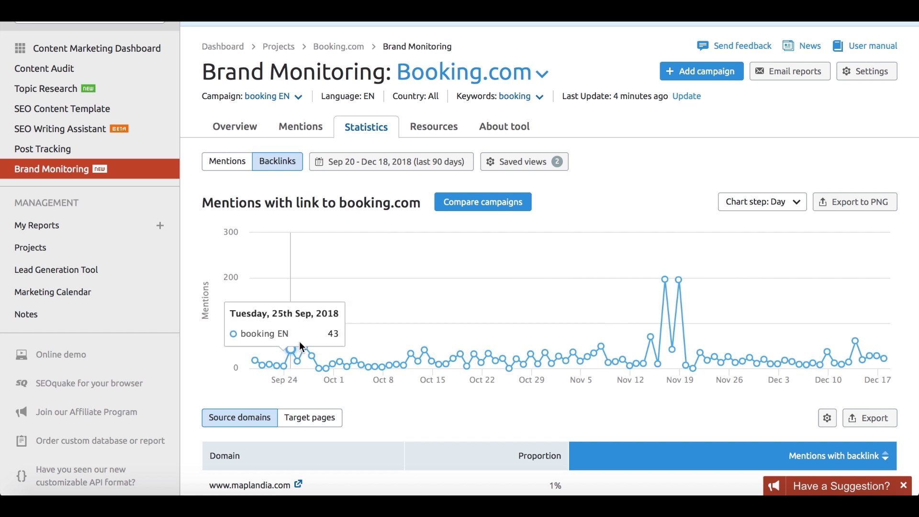
{"action": "scroll", "coordinate": [702, 384], "scroll_direction": "down", "scroll_amount": 3}
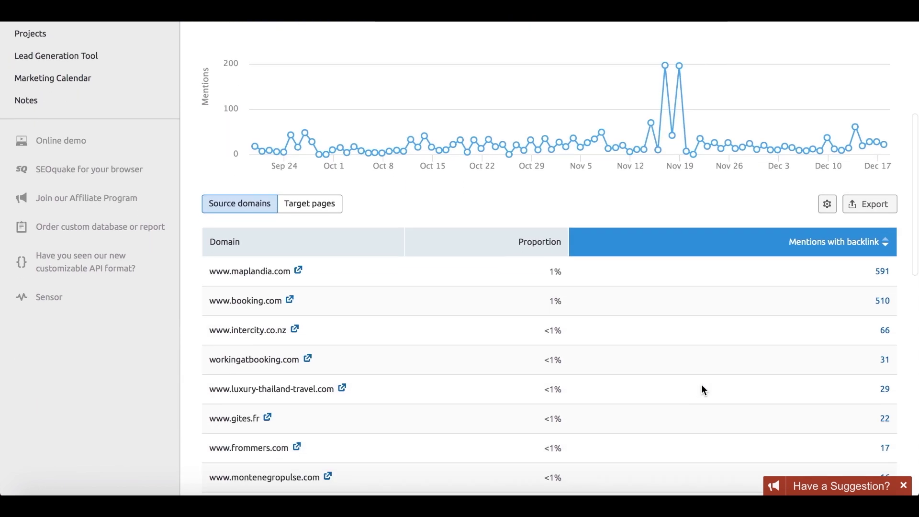
{"action": "scroll", "coordinate": [702, 390], "scroll_direction": "down", "scroll_amount": 1}
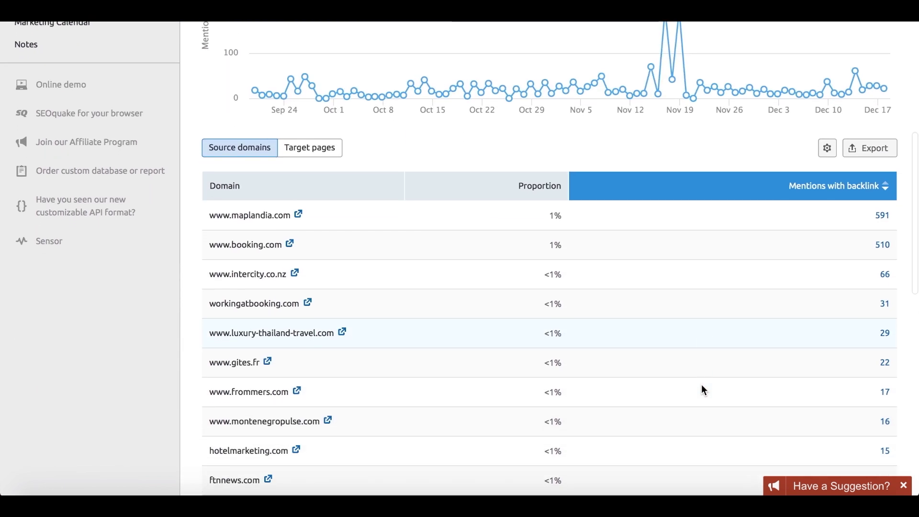
{"action": "left_click", "coordinate": [328, 161]}
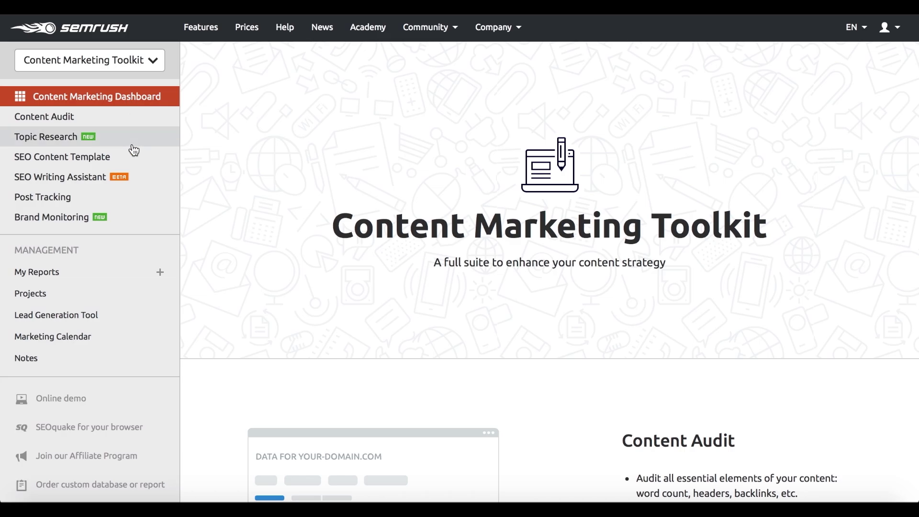
Open the Marketing Calendar with My Calendar shown.
{"action": "left_click", "coordinate": [92, 334]}
{"action": "left_click", "coordinate": [544, 88]}
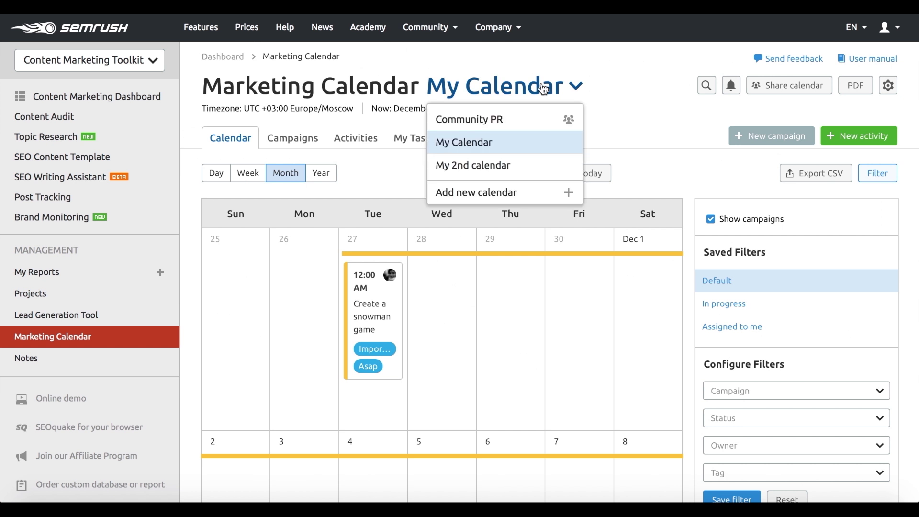
{"action": "left_click", "coordinate": [508, 151]}
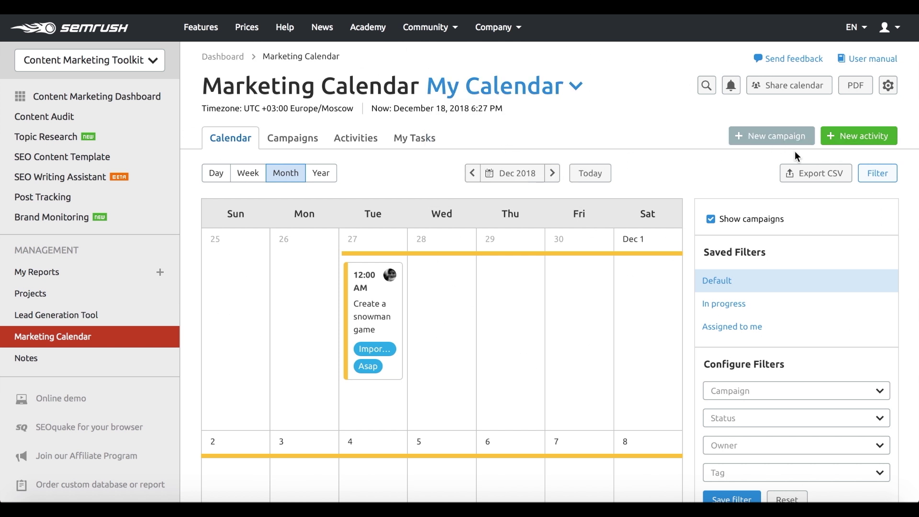
{"action": "scroll", "coordinate": [682, 174], "scroll_direction": "down", "scroll_amount": 2}
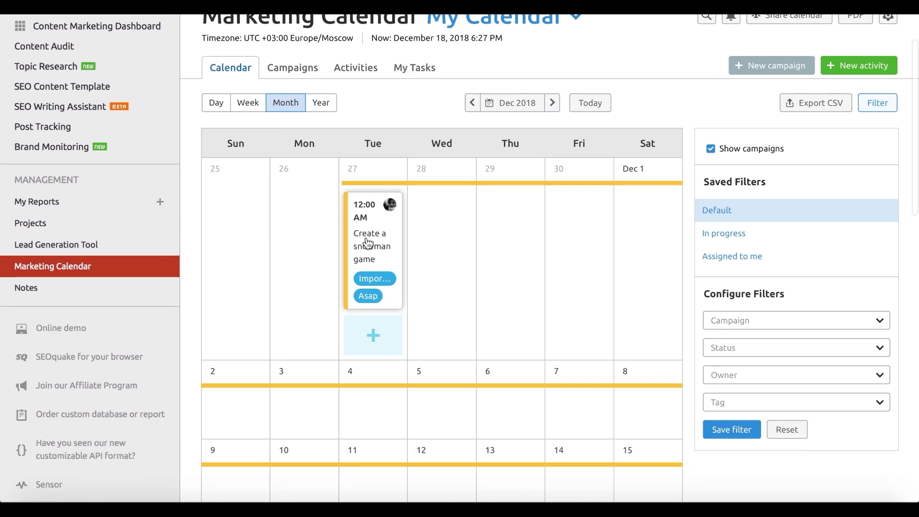
Tag the 'Create a snowman game' activity and add a task due Dec 27, 6:00 PM.
{"action": "left_click", "coordinate": [367, 238]}
{"action": "left_click", "coordinate": [305, 231]}
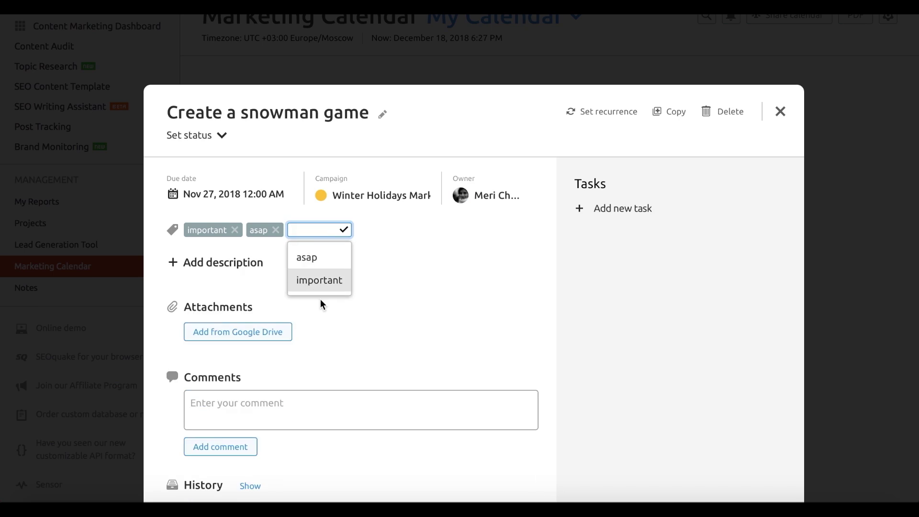
{"action": "left_click", "coordinate": [622, 209]}
{"action": "type", "text": "cre"}
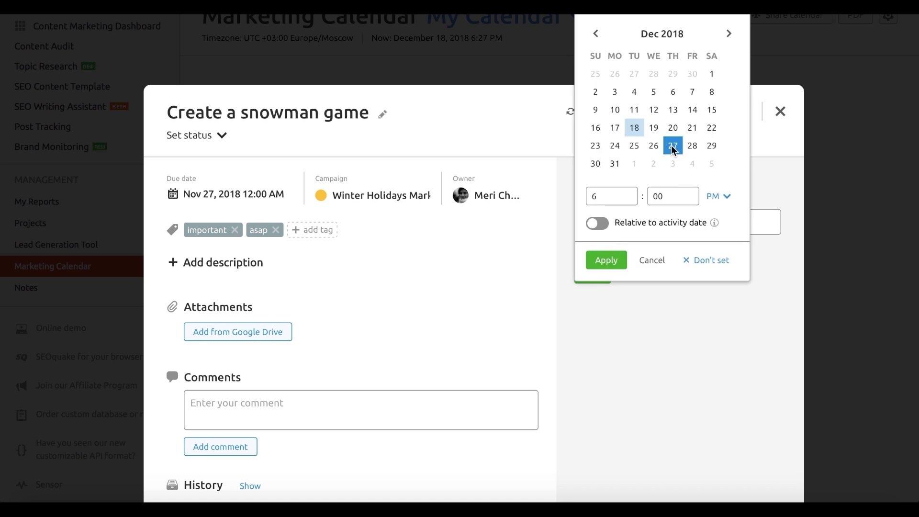
{"action": "left_click", "coordinate": [612, 263]}
Invite a new calendar member as the task assignee, keeping edit permission.
{"action": "left_click", "coordinate": [712, 248]}
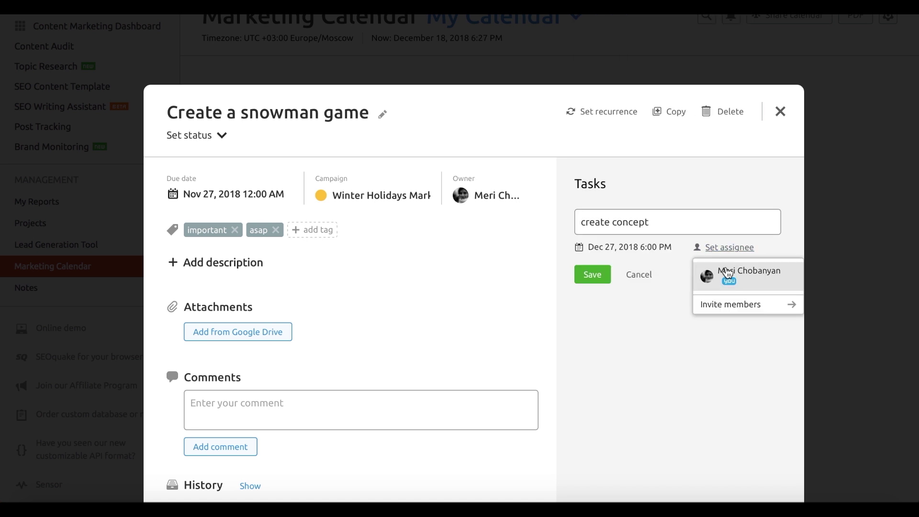
{"action": "left_click", "coordinate": [726, 305]}
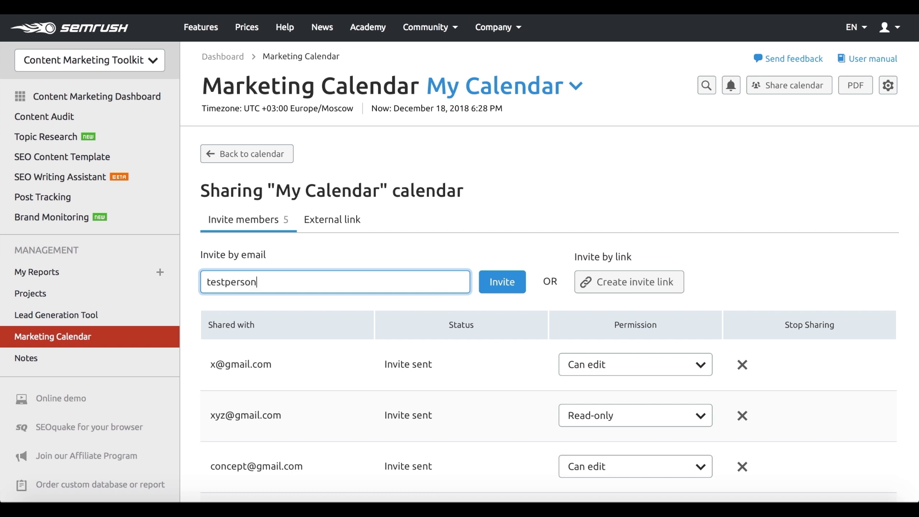
{"action": "left_click", "coordinate": [506, 280]}
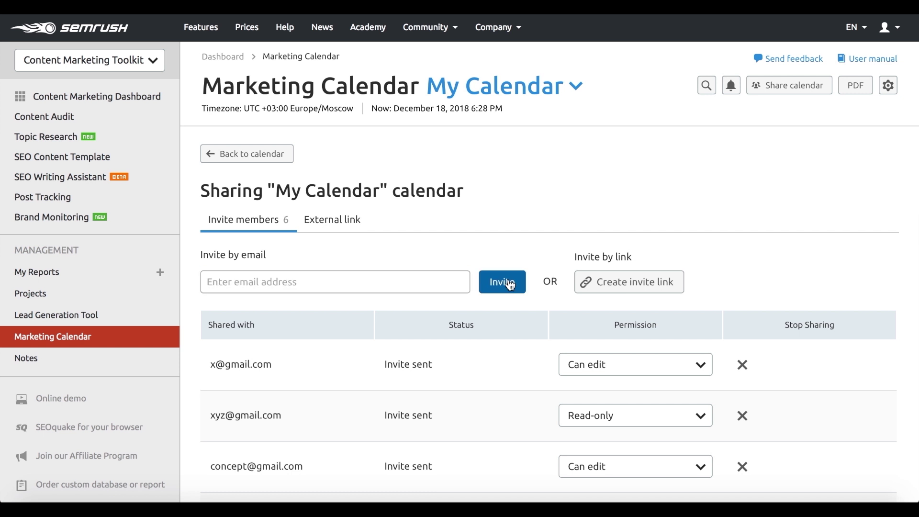
{"action": "scroll", "coordinate": [467, 345], "scroll_direction": "down", "scroll_amount": 5}
{"action": "left_click", "coordinate": [636, 403]}
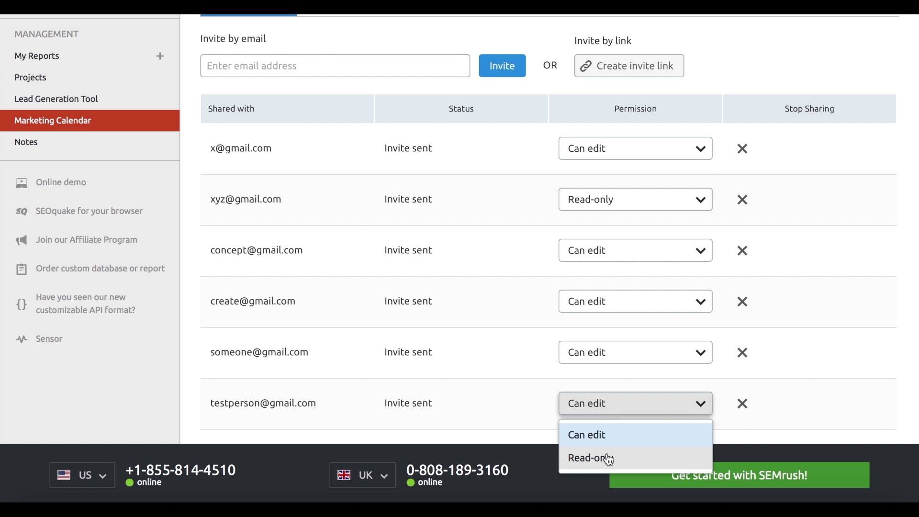
{"action": "left_click", "coordinate": [531, 412]}
{"action": "scroll", "coordinate": [531, 411], "scroll_direction": "up", "scroll_amount": 3}
Open the Winter Holidays Marketing Preps campaign and view its Statistics and Performance tabs.
{"action": "left_click", "coordinate": [243, 128]}
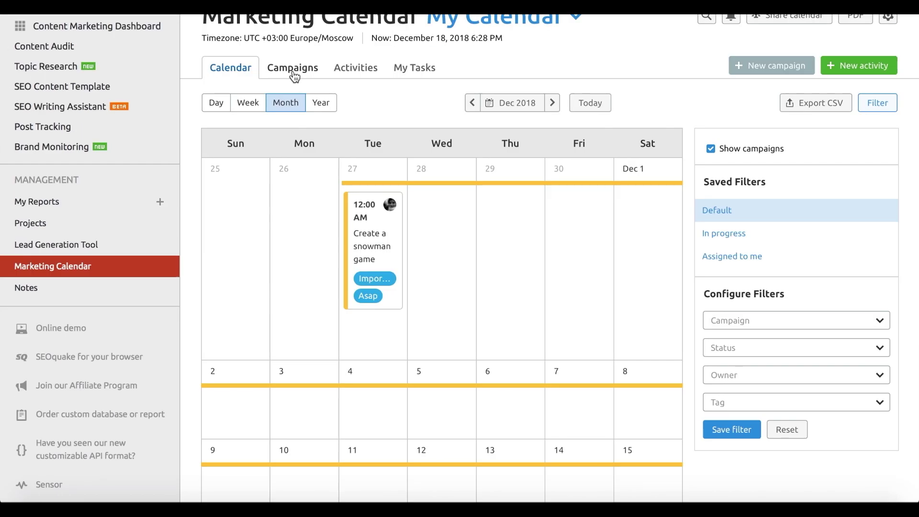
{"action": "left_click", "coordinate": [293, 73]}
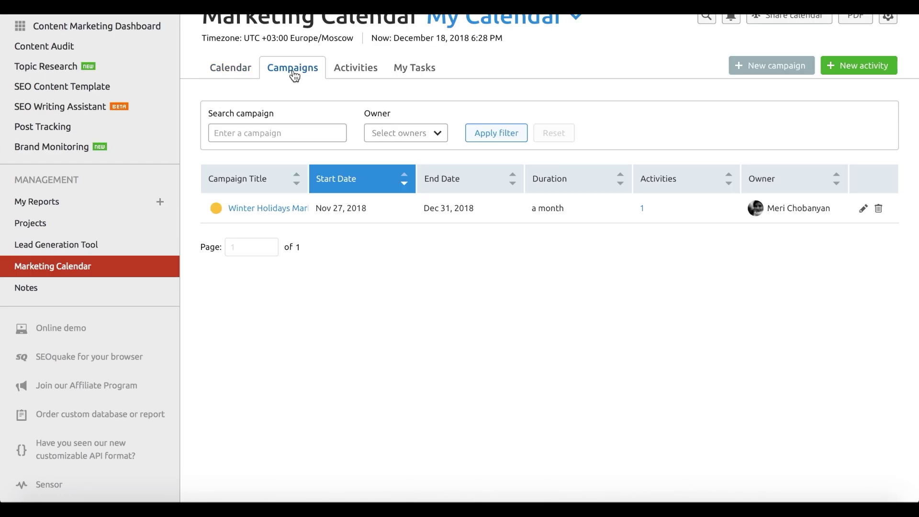
{"action": "left_click", "coordinate": [271, 208]}
{"action": "scroll", "coordinate": [372, 363], "scroll_direction": "down", "scroll_amount": 2}
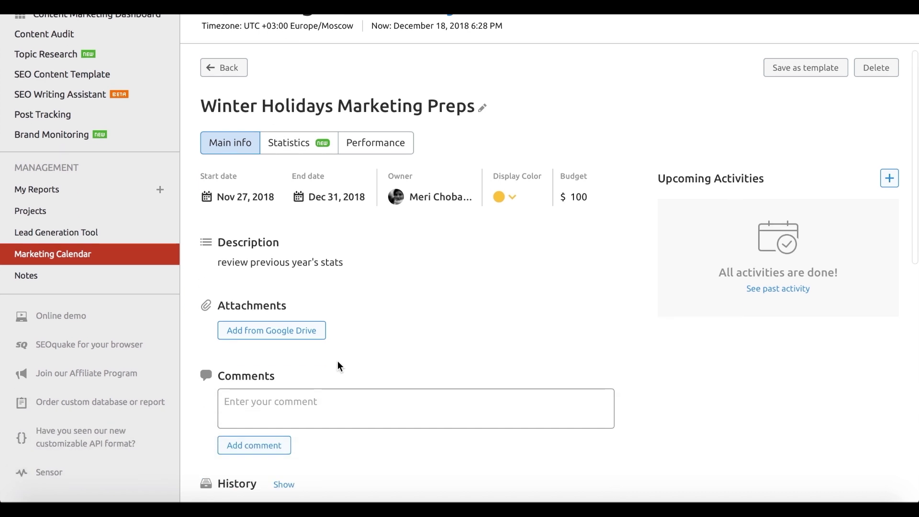
{"action": "scroll", "coordinate": [574, 471], "scroll_direction": "up", "scroll_amount": 1}
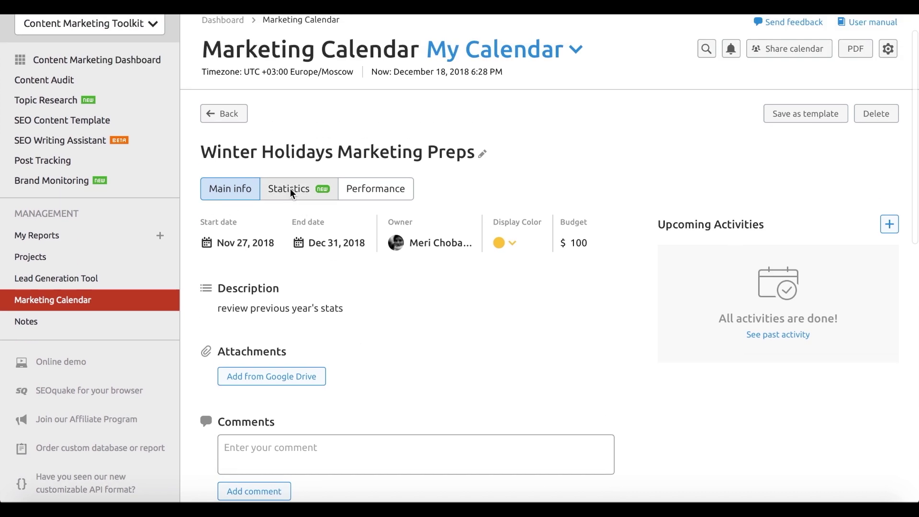
{"action": "left_click", "coordinate": [290, 189]}
{"action": "scroll", "coordinate": [601, 343], "scroll_direction": "down", "scroll_amount": 1}
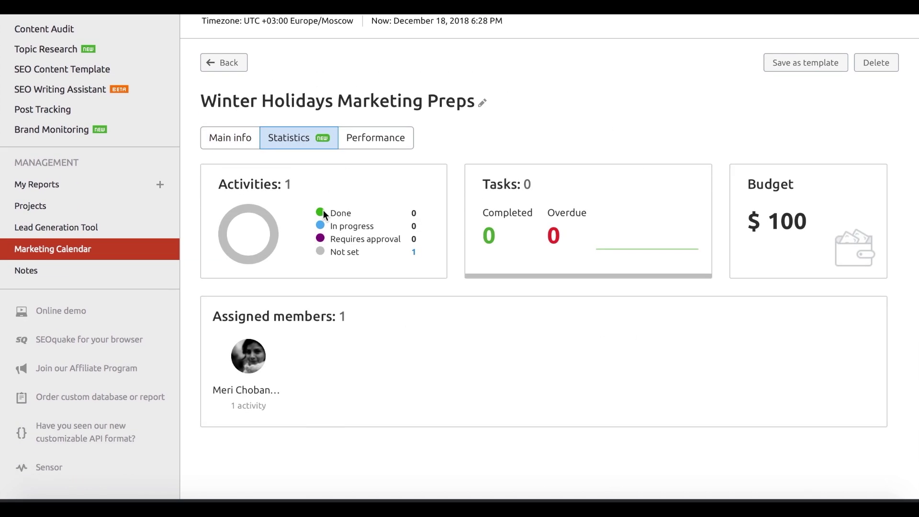
{"action": "left_click", "coordinate": [407, 146]}
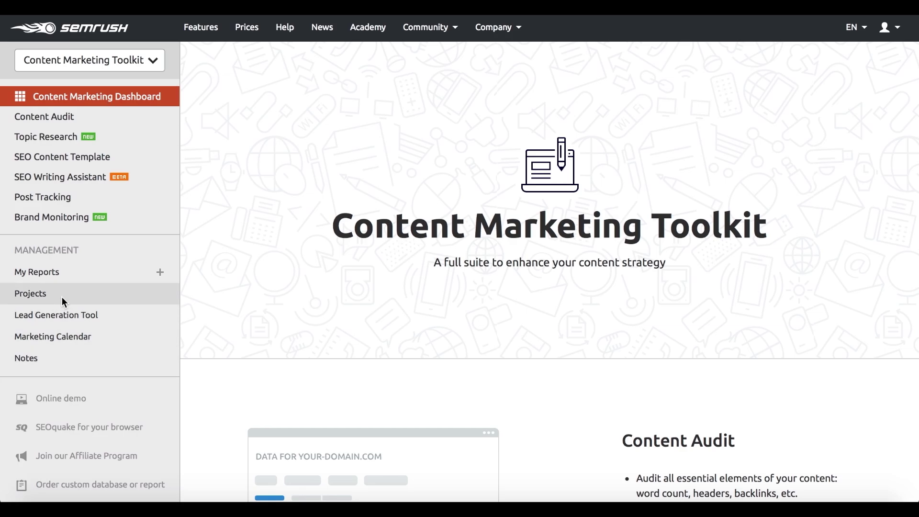
Open Projects from the Management sidebar to list all 17 projects.
{"action": "left_click", "coordinate": [62, 297]}
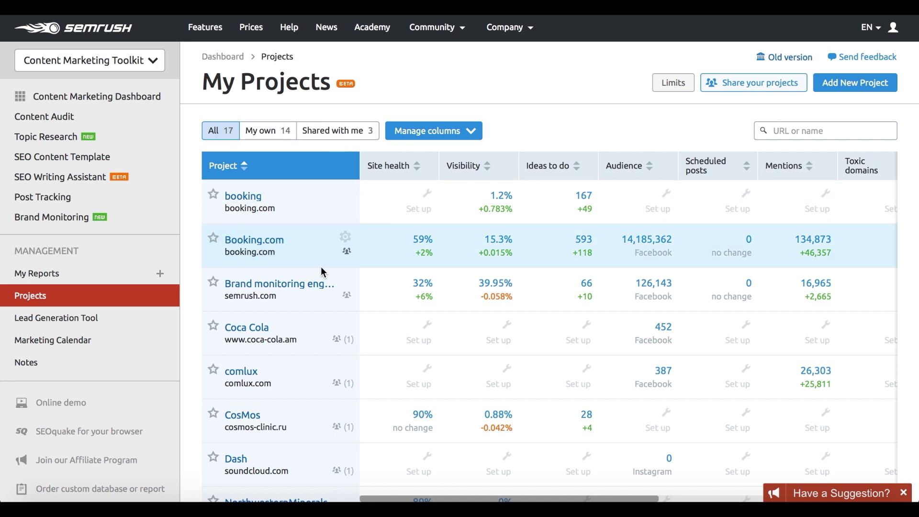
{"action": "scroll", "coordinate": [322, 267], "scroll_direction": "down", "scroll_amount": 2}
{"action": "scroll", "coordinate": [322, 266], "scroll_direction": "down", "scroll_amount": 2}
{"action": "scroll", "coordinate": [322, 267], "scroll_direction": "up", "scroll_amount": 3}
{"action": "scroll", "coordinate": [321, 267], "scroll_direction": "up", "scroll_amount": 1}
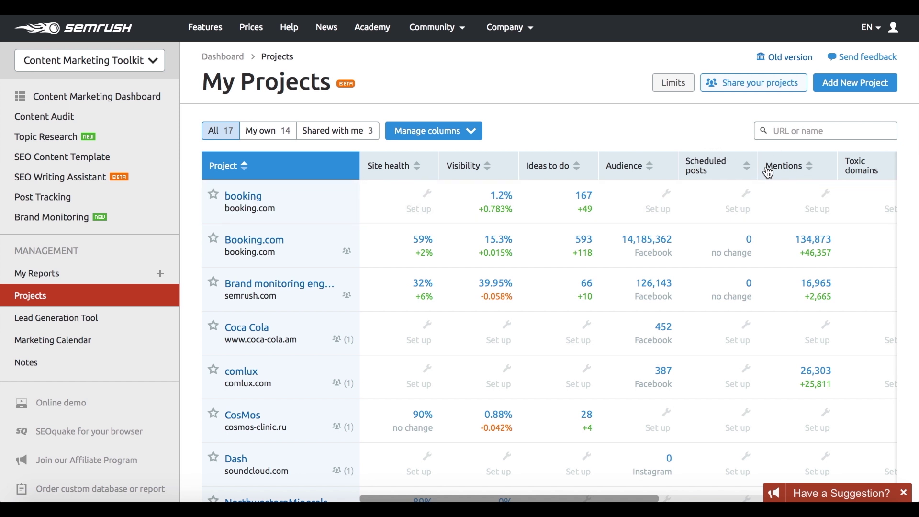
{"action": "scroll", "coordinate": [769, 159], "scroll_direction": "right", "scroll_amount": 3}
{"action": "scroll", "coordinate": [768, 160], "scroll_direction": "right", "scroll_amount": 2}
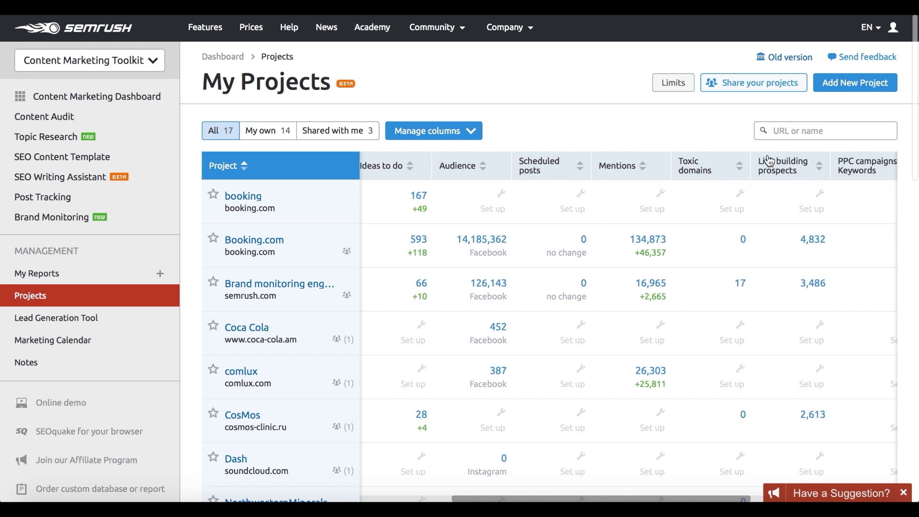
{"action": "scroll", "coordinate": [768, 159], "scroll_direction": "right", "scroll_amount": 2}
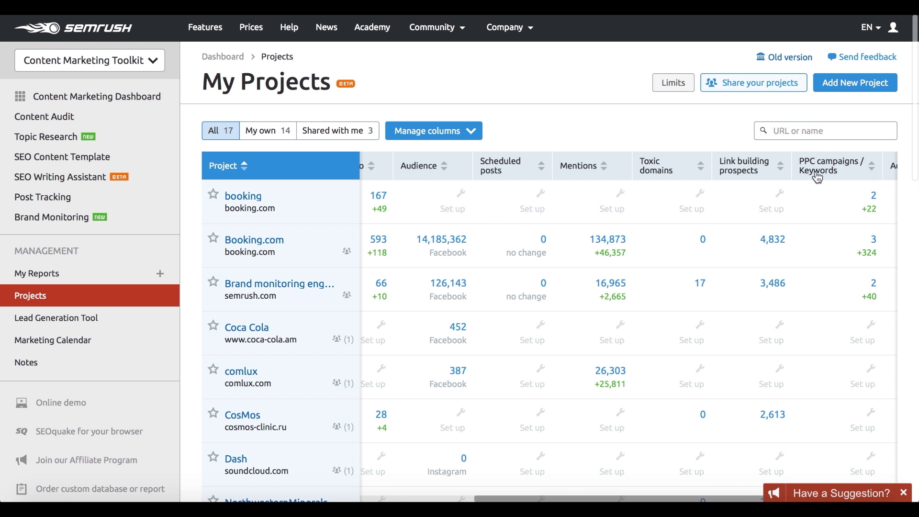
{"action": "scroll", "coordinate": [812, 169], "scroll_direction": "right", "scroll_amount": 3}
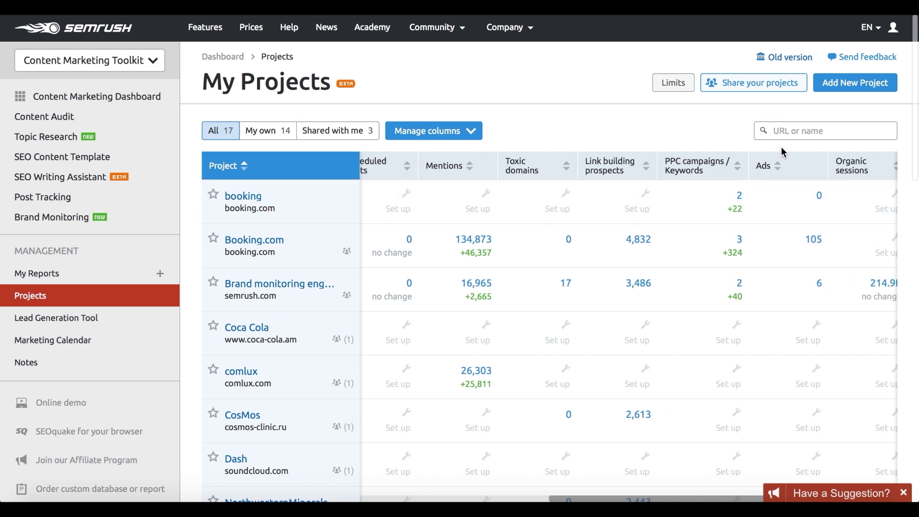
{"action": "scroll", "coordinate": [797, 170], "scroll_direction": "right", "scroll_amount": 1}
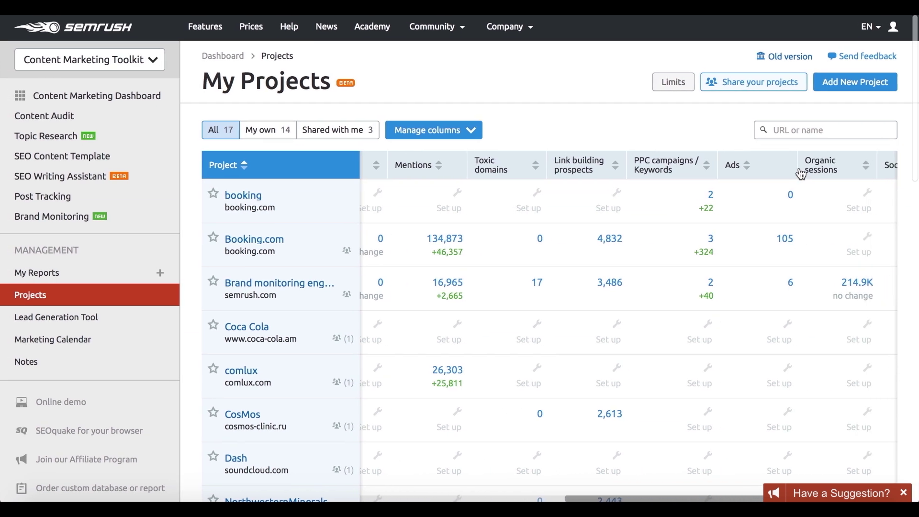
{"action": "scroll", "coordinate": [801, 173], "scroll_direction": "right", "scroll_amount": 2}
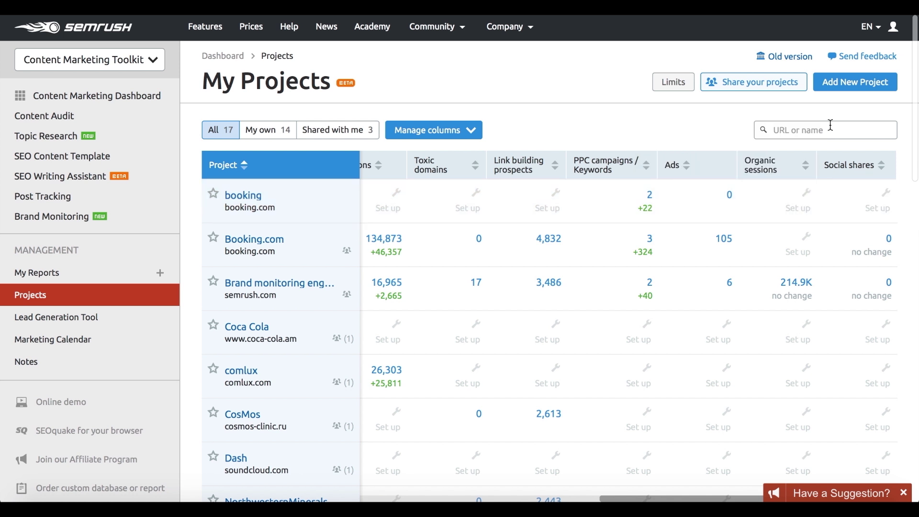
Select NorthwesternMinerals as the only project in the sharing dialog.
{"action": "left_click", "coordinate": [766, 84]}
{"action": "left_click", "coordinate": [334, 148]}
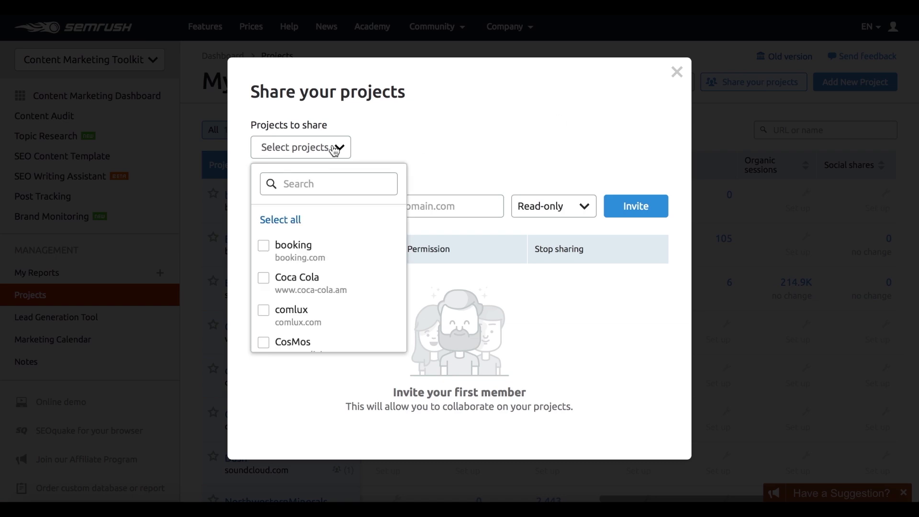
{"action": "scroll", "coordinate": [328, 345], "scroll_direction": "down", "scroll_amount": 1}
{"action": "left_click", "coordinate": [325, 288]}
{"action": "left_click", "coordinate": [445, 137]}
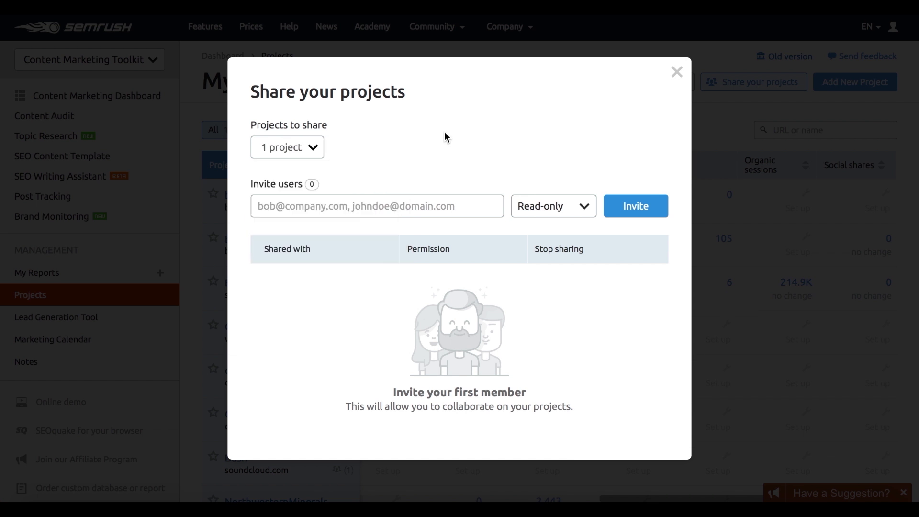
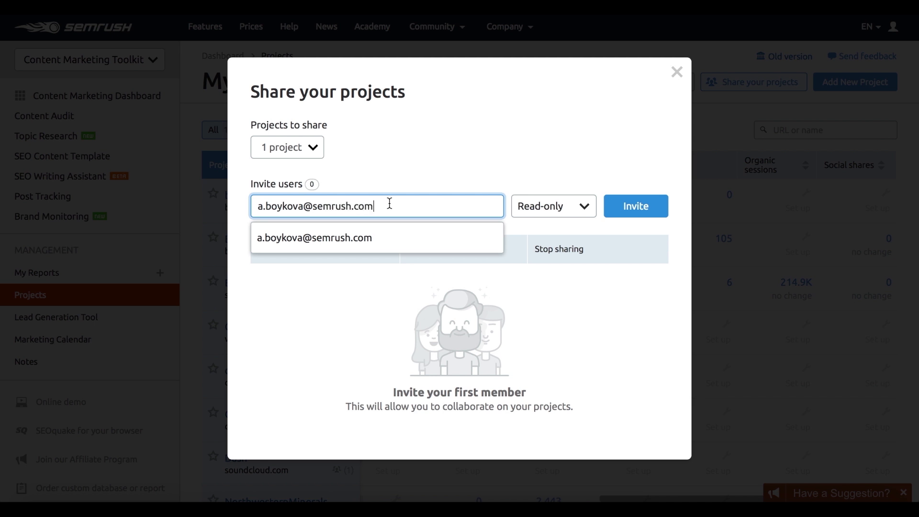
Invite the suggested colleague with Can edit permission and close the dialog.
{"action": "key", "text": "Return"}
{"action": "left_click", "coordinate": [546, 209]}
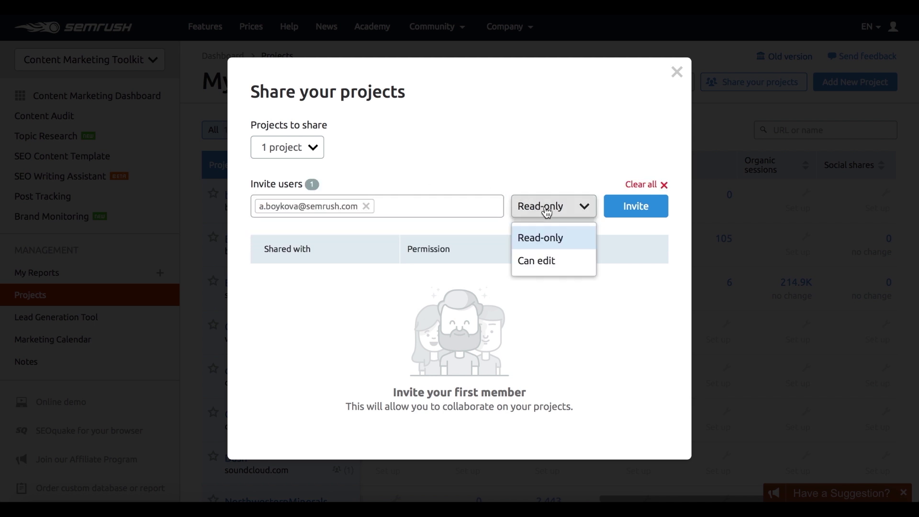
{"action": "left_click", "coordinate": [550, 267]}
{"action": "left_click", "coordinate": [643, 206]}
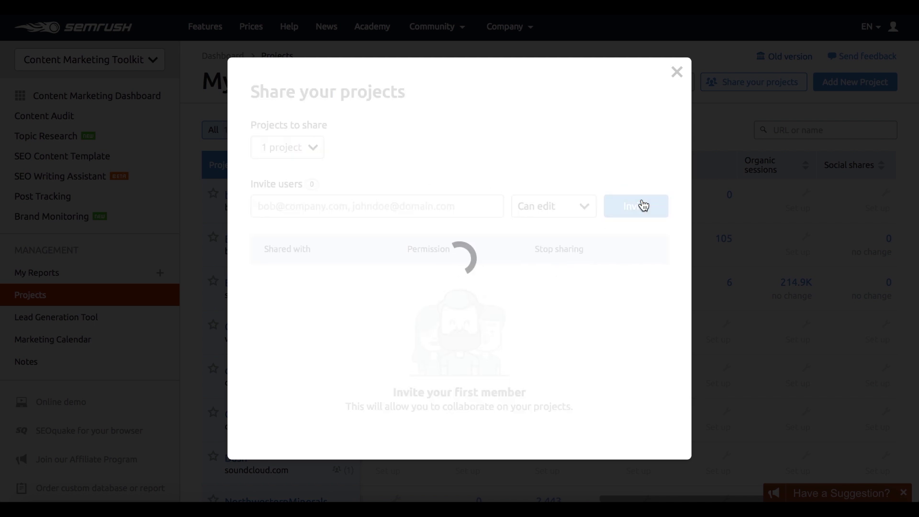
{"action": "left_click", "coordinate": [568, 362]}
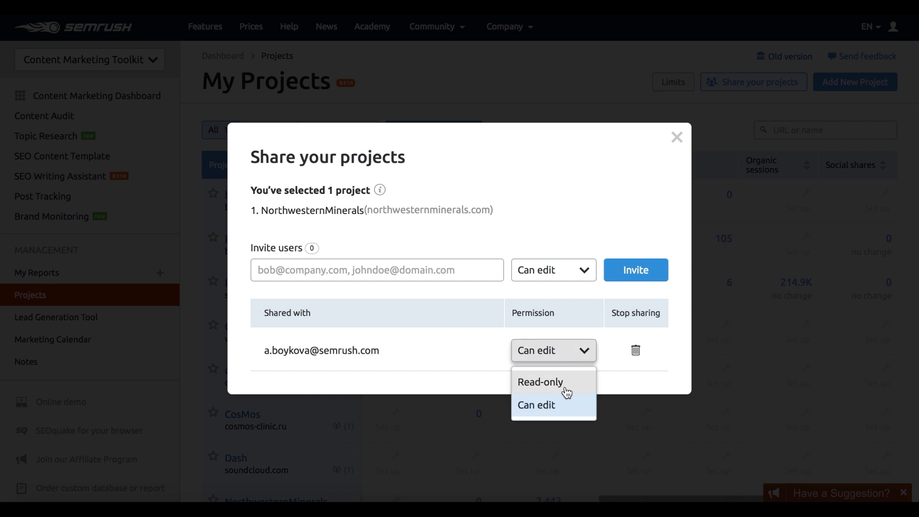
{"action": "left_click", "coordinate": [498, 383]}
{"action": "left_click", "coordinate": [726, 157]}
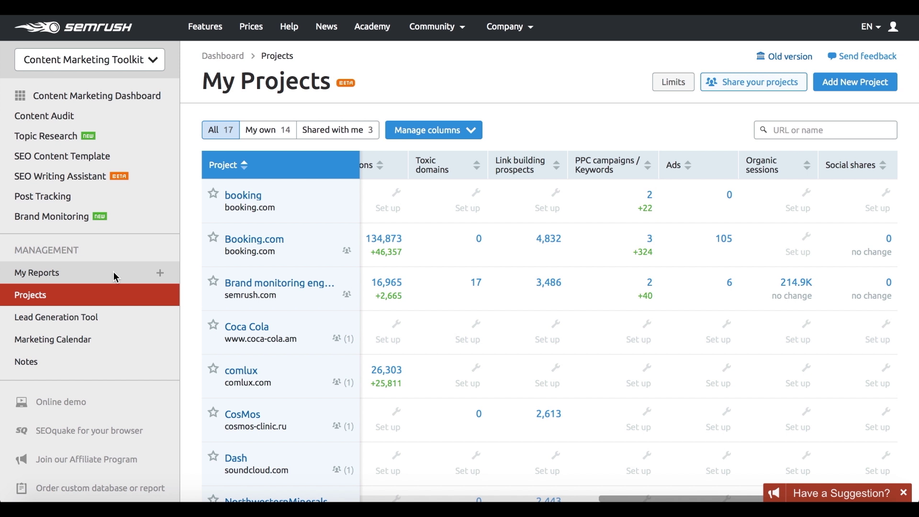
Go to My Reports and start a PDF report from the Blank template.
{"action": "left_click", "coordinate": [113, 271]}
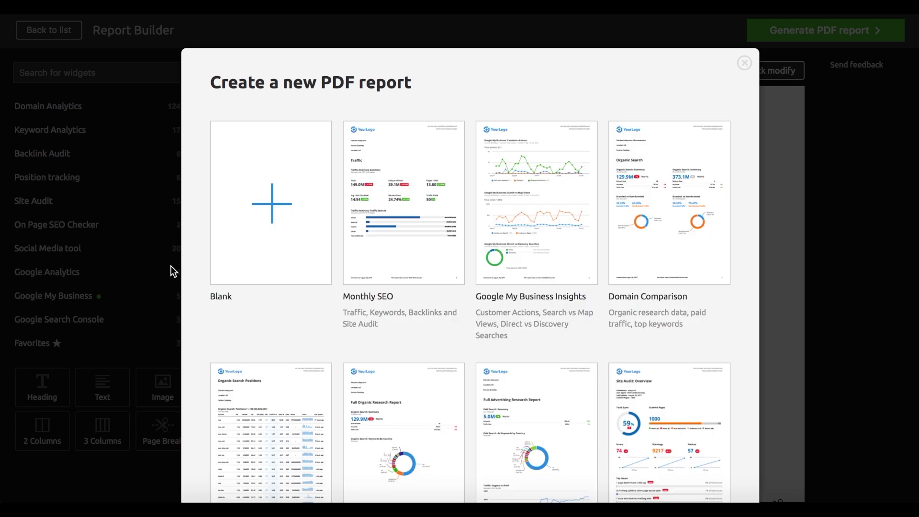
{"action": "scroll", "coordinate": [501, 226], "scroll_direction": "down", "scroll_amount": 3}
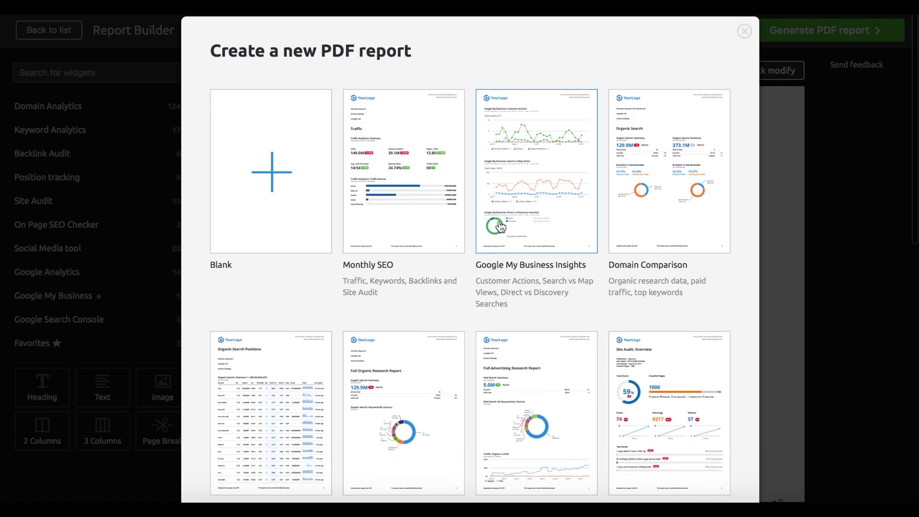
{"action": "scroll", "coordinate": [501, 227], "scroll_direction": "up", "scroll_amount": 3}
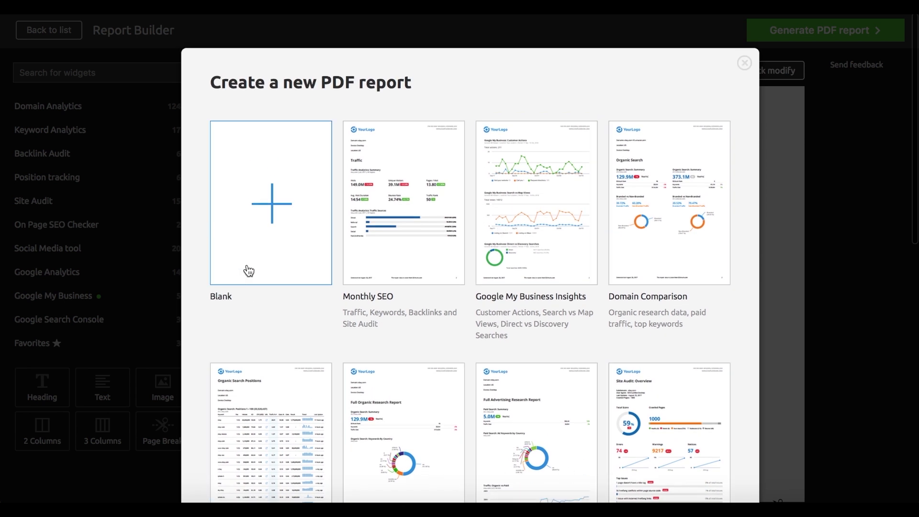
{"action": "left_click", "coordinate": [257, 253]}
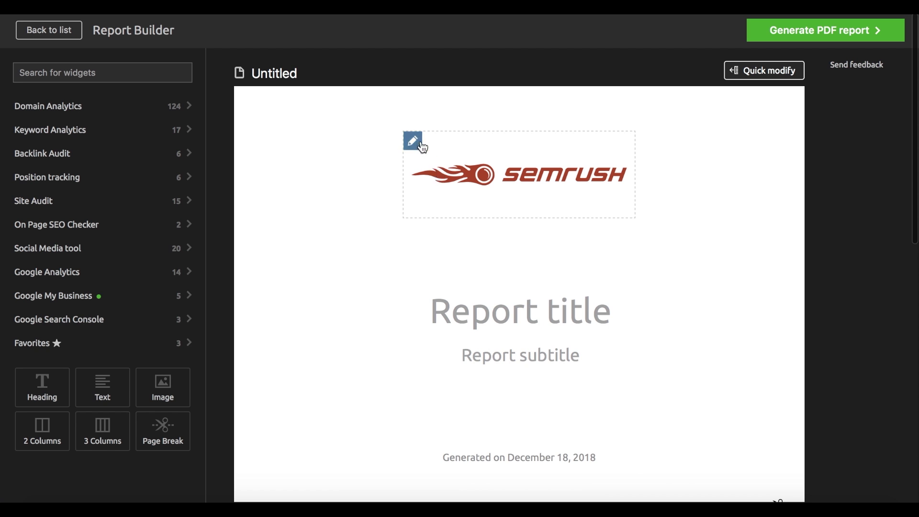
Leave the logo settings unchanged and place the Favorites Traffic Summary widget in the empty report.
{"action": "left_click", "coordinate": [421, 147]}
{"action": "left_click", "coordinate": [365, 365]}
{"action": "scroll", "coordinate": [364, 359], "scroll_direction": "down", "scroll_amount": 5}
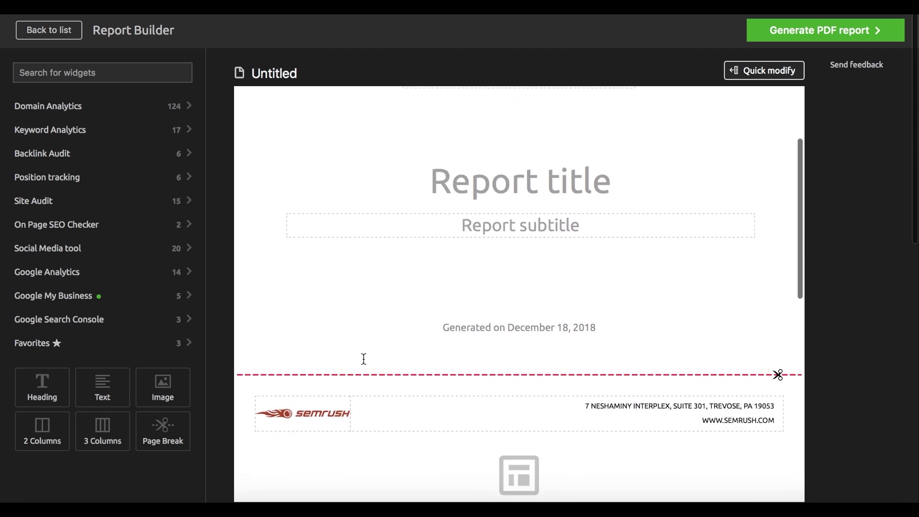
{"action": "scroll", "coordinate": [367, 350], "scroll_direction": "down", "scroll_amount": 5}
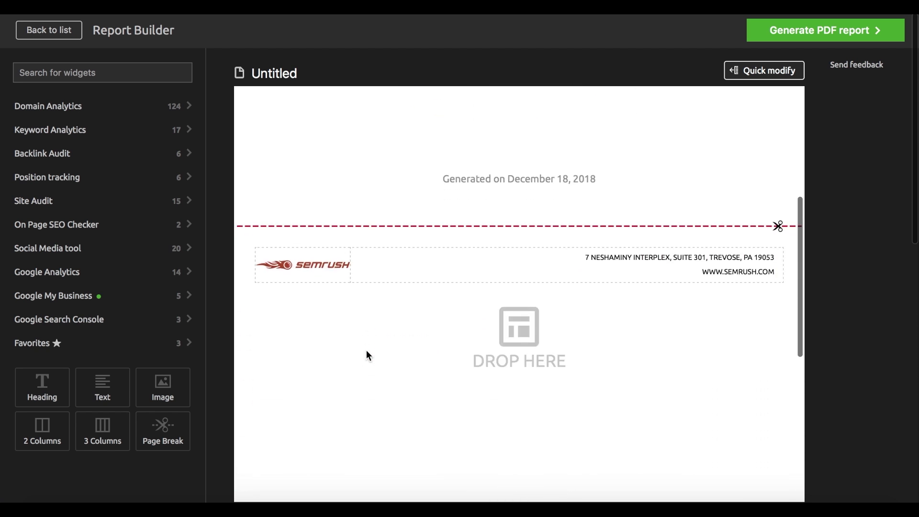
{"action": "left_click", "coordinate": [119, 344]}
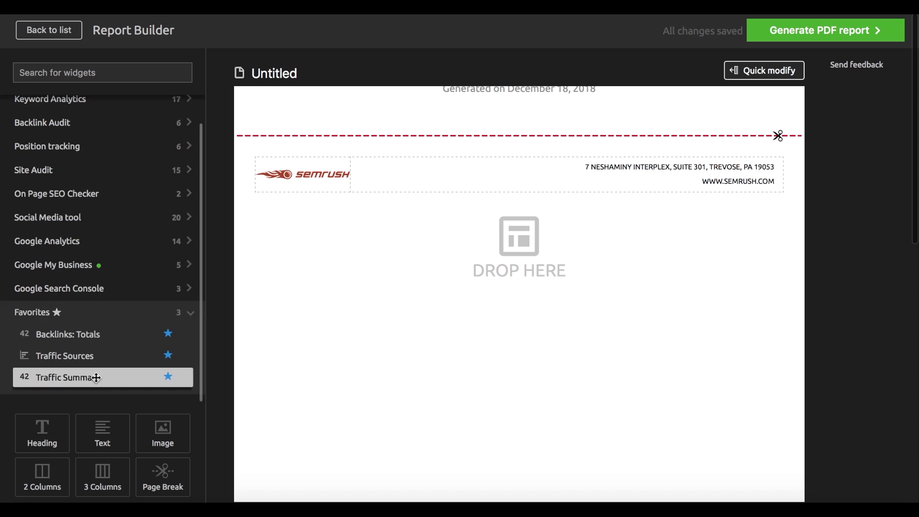
{"action": "left_click_drag", "start_coordinate": [116, 370], "coordinate": [526, 287]}
Apply the widget for forbes.com with All Devices and United States as the location.
{"action": "left_click", "coordinate": [521, 302]}
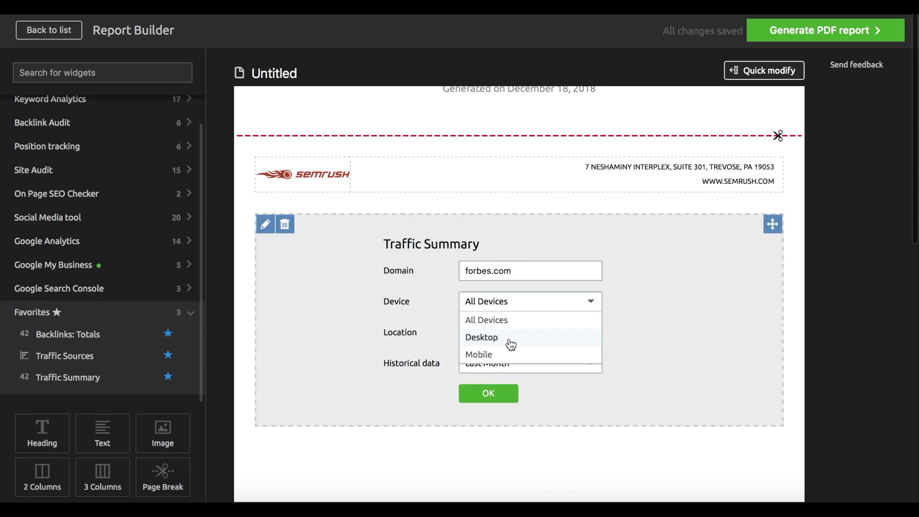
{"action": "left_click", "coordinate": [433, 299]}
{"action": "left_click", "coordinate": [488, 334]}
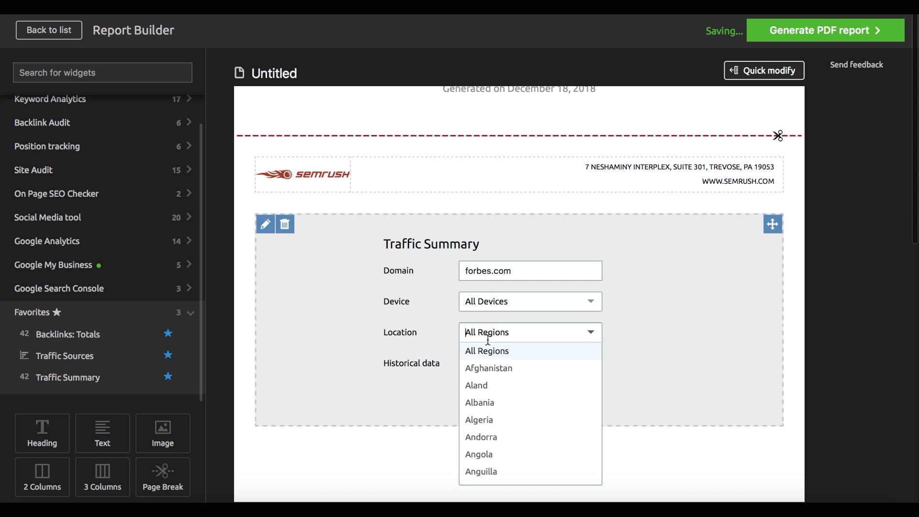
{"action": "type", "text": "uni"}
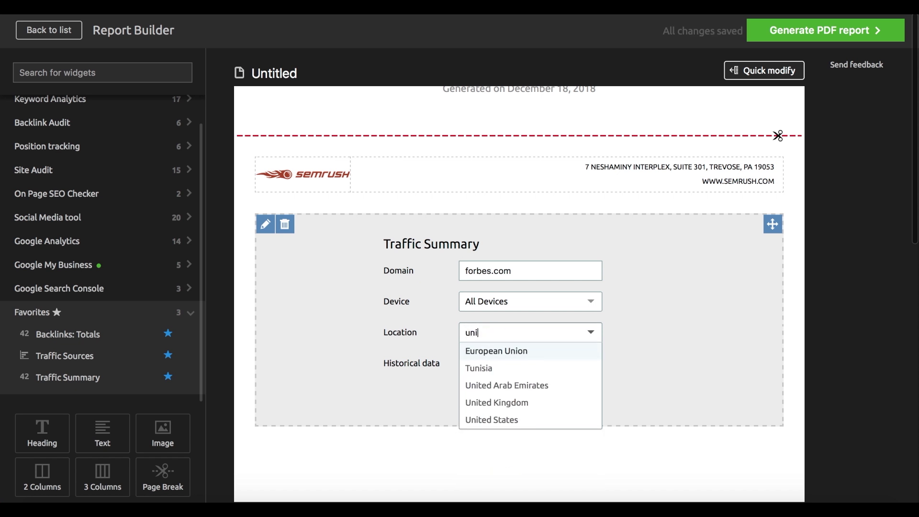
{"action": "left_click", "coordinate": [523, 420]}
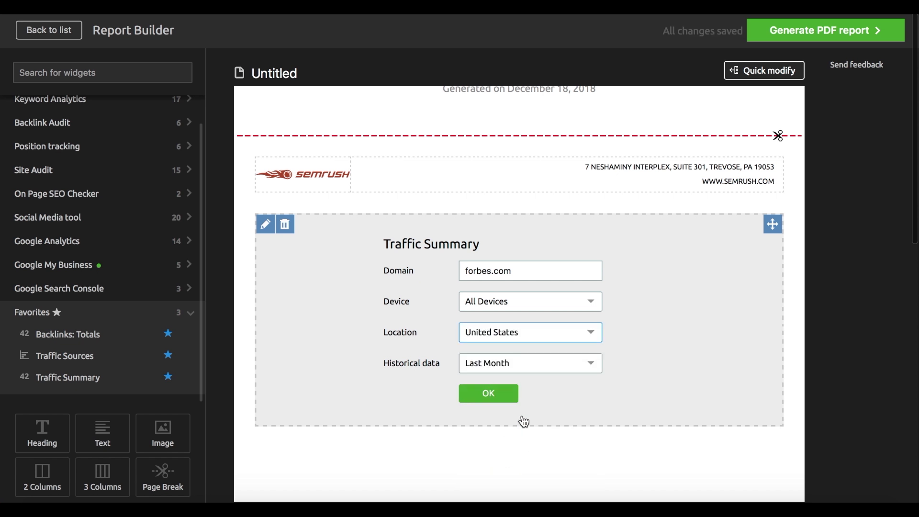
{"action": "left_click", "coordinate": [500, 400]}
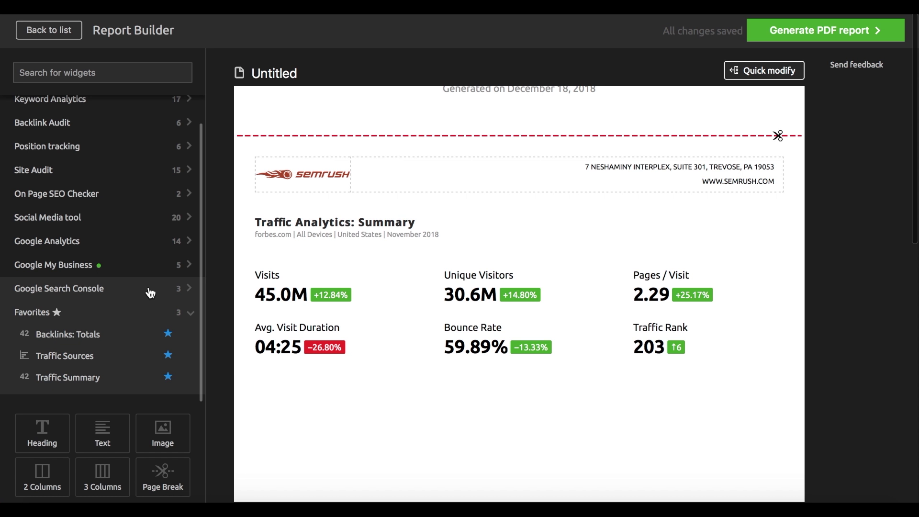
Save weekly Tuesday email delivery for the PDF report, then choose Create Template from its gear menu.
{"action": "left_click", "coordinate": [805, 41]}
{"action": "left_click", "coordinate": [708, 74]}
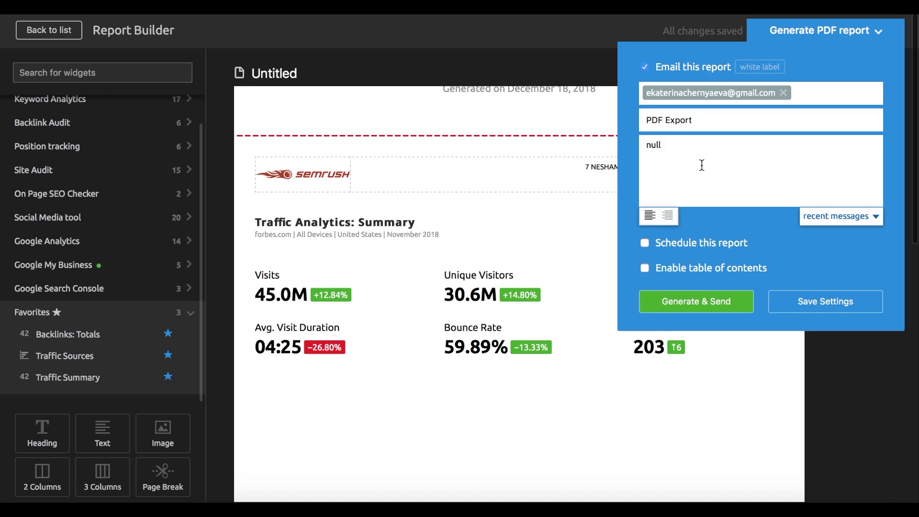
{"action": "left_click", "coordinate": [691, 248]}
{"action": "left_click", "coordinate": [684, 272]}
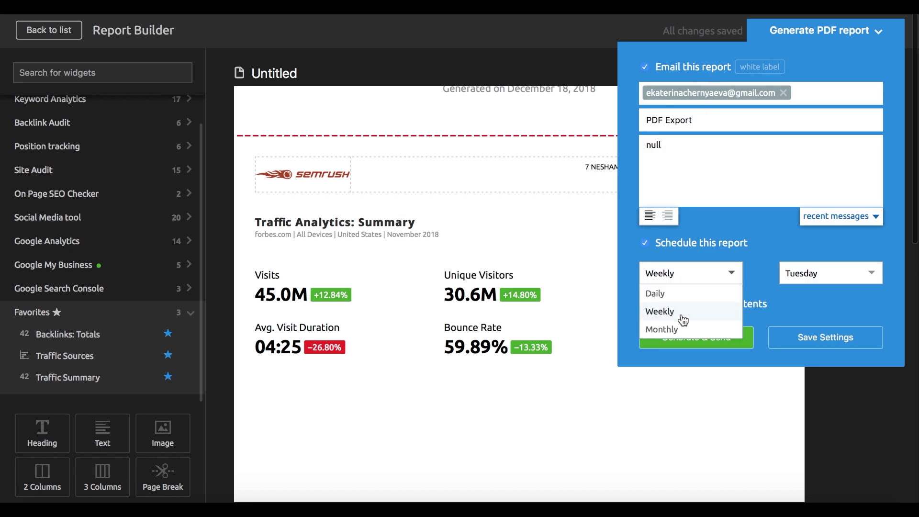
{"action": "left_click", "coordinate": [683, 316]}
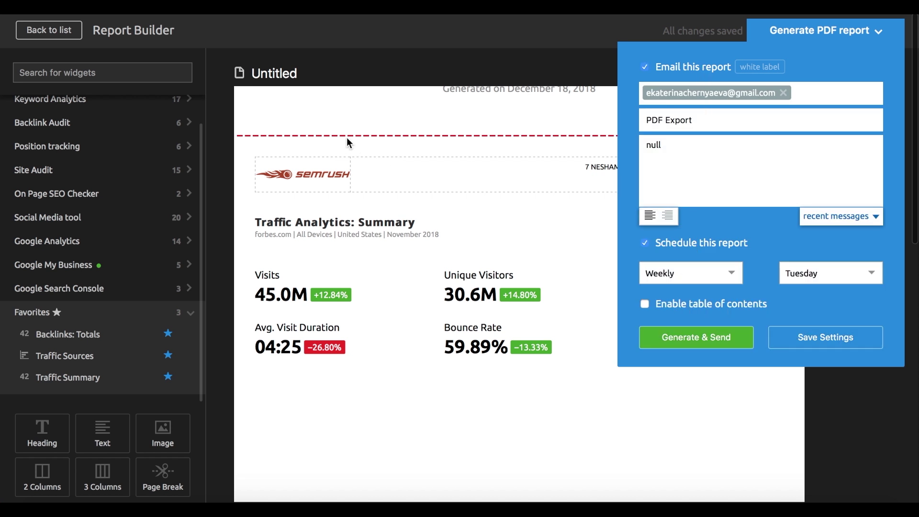
{"action": "left_click", "coordinate": [54, 40]}
{"action": "scroll", "coordinate": [361, 288], "scroll_direction": "down", "scroll_amount": 2}
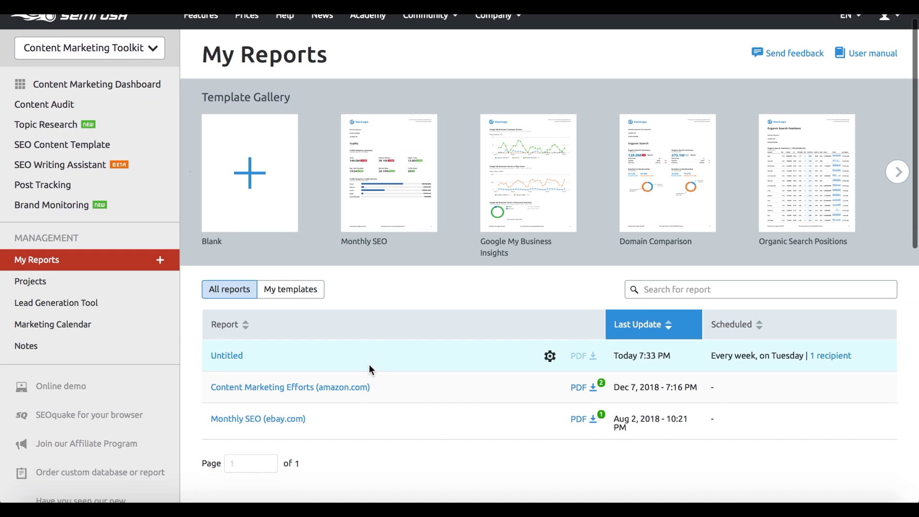
{"action": "left_click", "coordinate": [551, 312]}
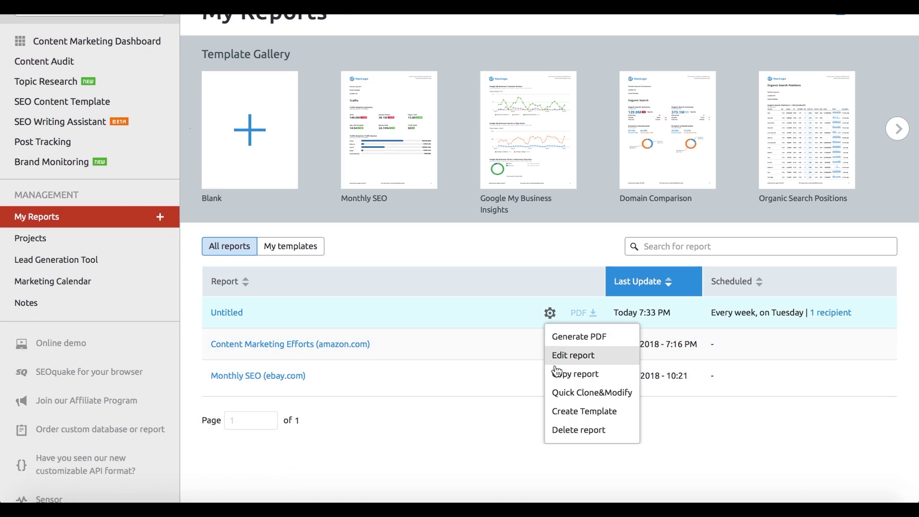
{"action": "left_click", "coordinate": [559, 416]}
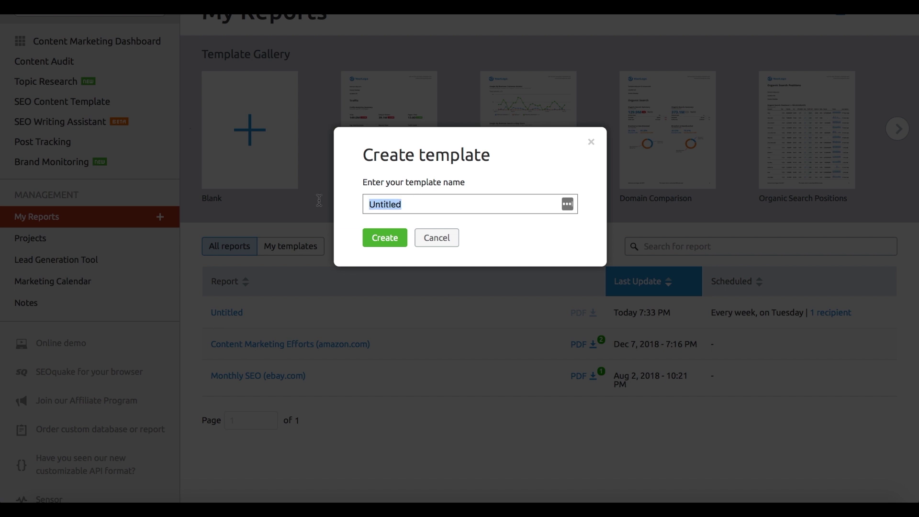